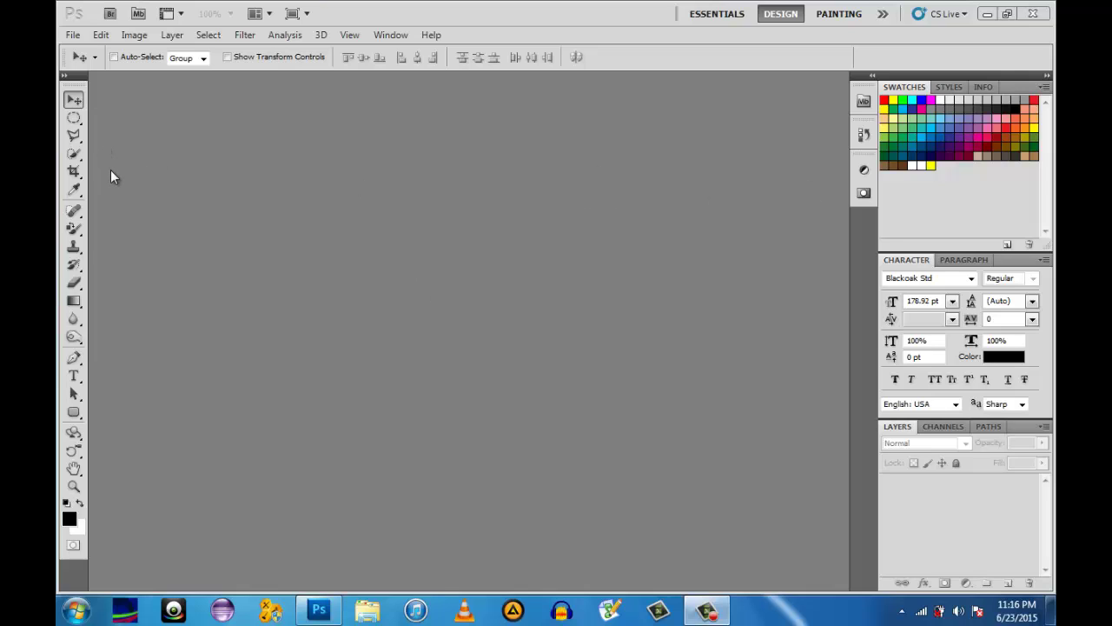
Create a new 11 x 8 inch document at 72 pixels/inch, RGB Color 8 bit, with a white background
{"action": "left_click", "coordinate": [72, 35]}
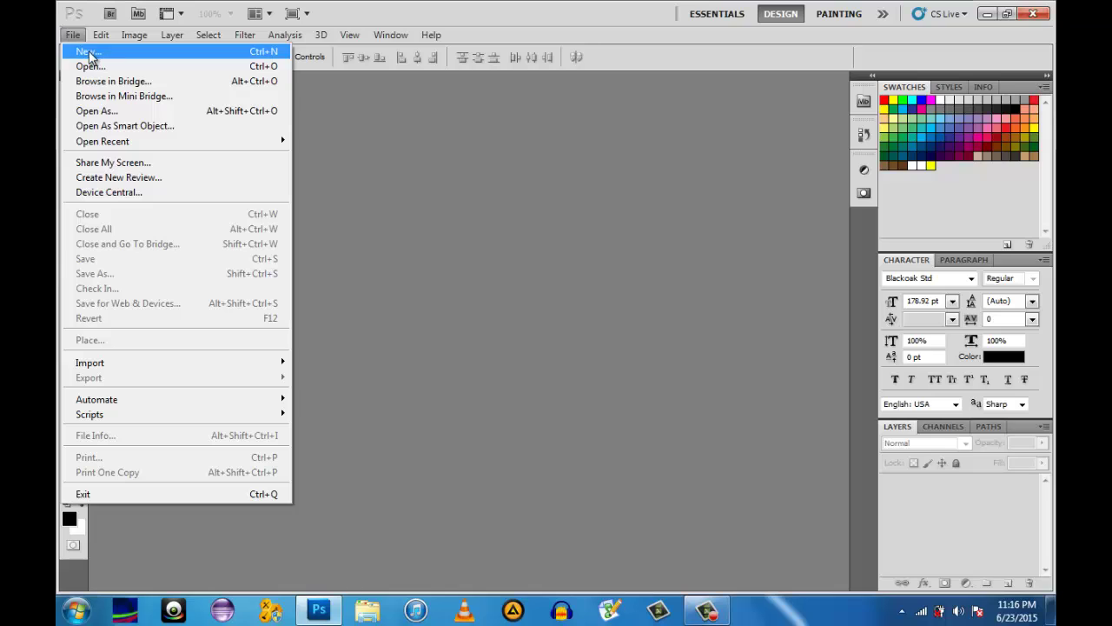
{"action": "left_click", "coordinate": [90, 53]}
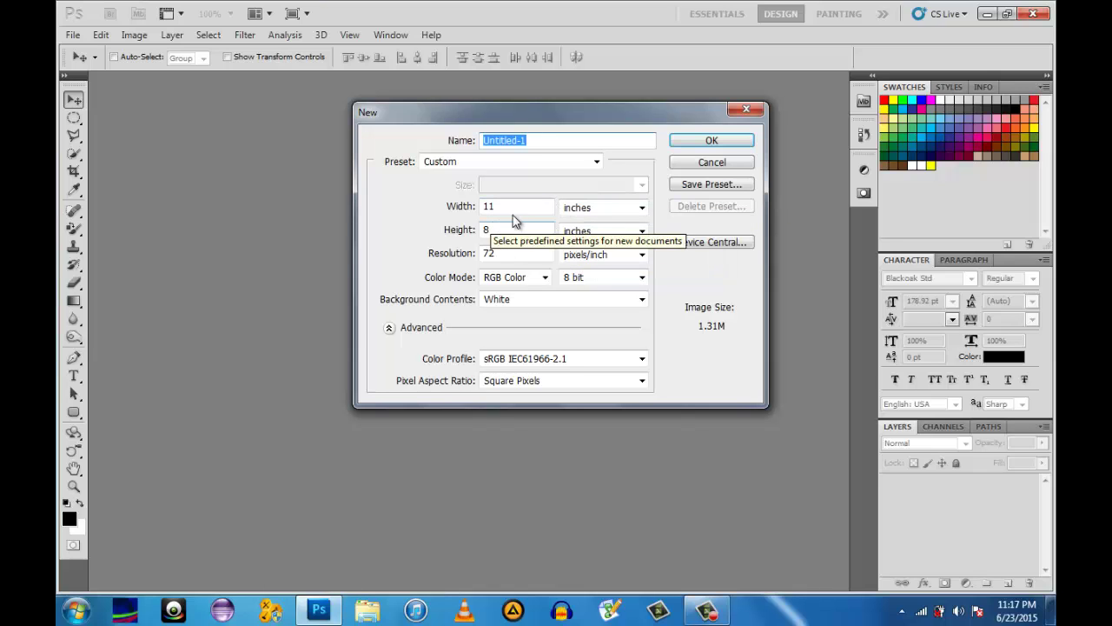
{"action": "left_click", "coordinate": [706, 142]}
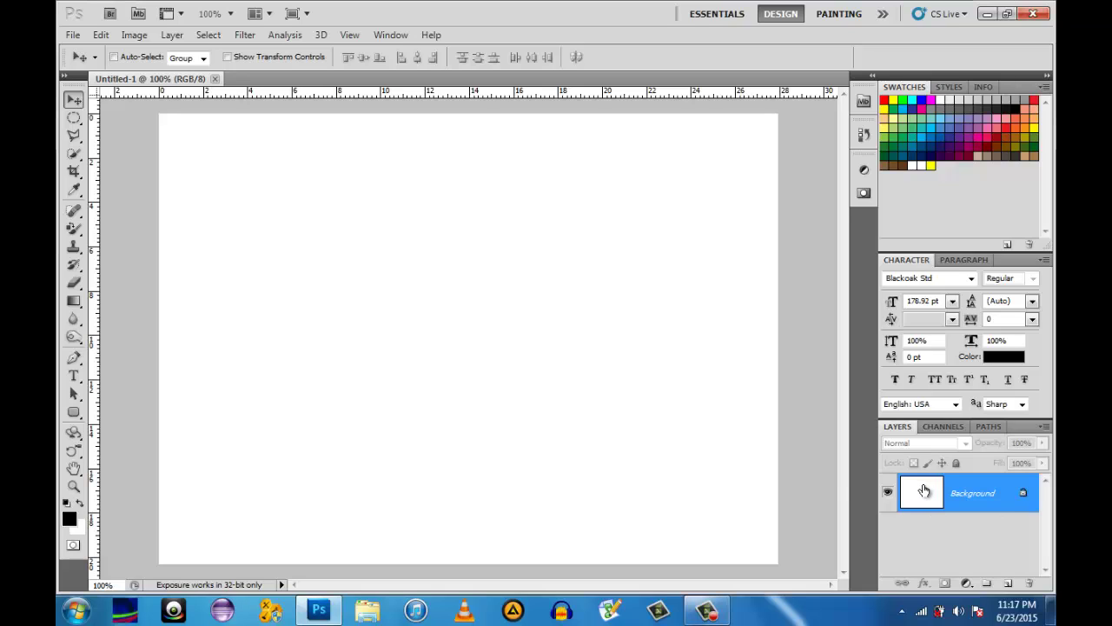
Duplicate the Background layer within the same document, keeping the suggested name
{"action": "right_click", "coordinate": [977, 486]}
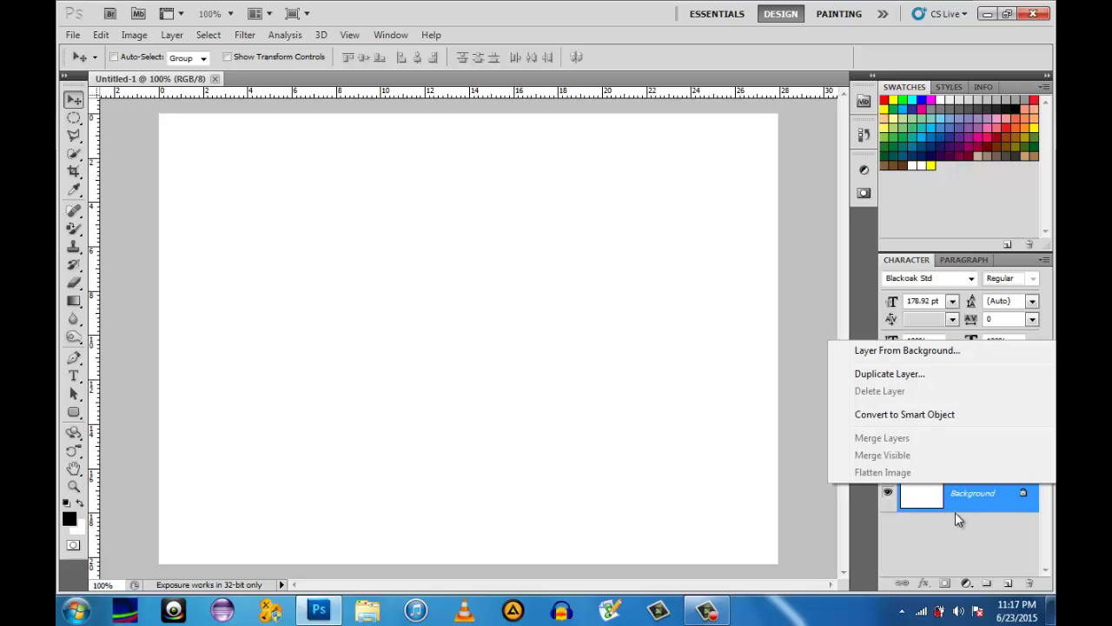
{"action": "left_click", "coordinate": [881, 375]}
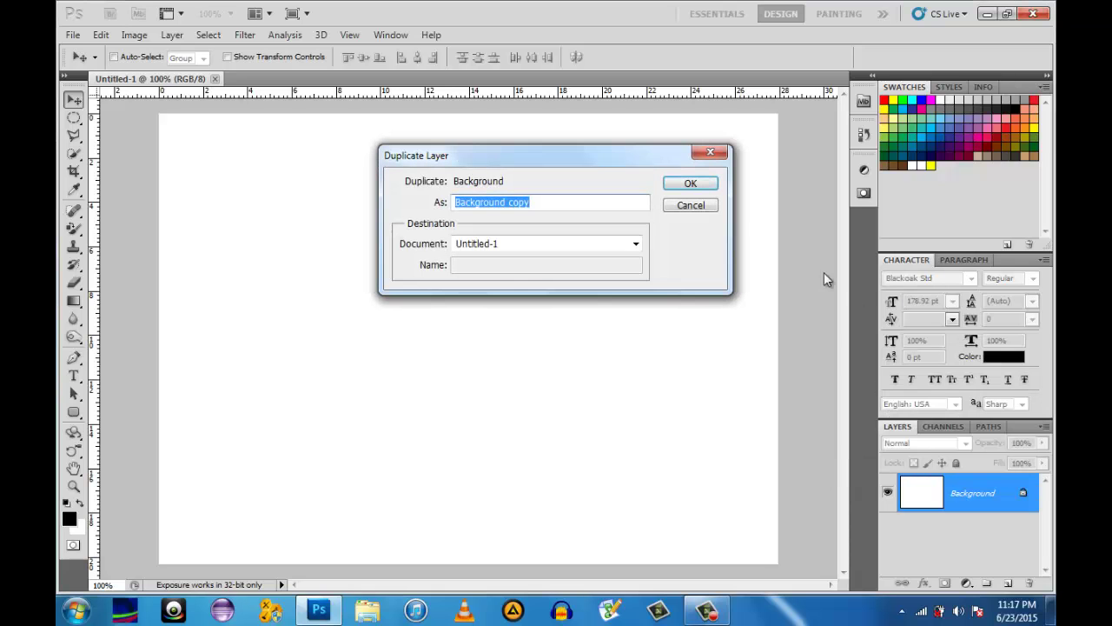
{"action": "left_click", "coordinate": [690, 183]}
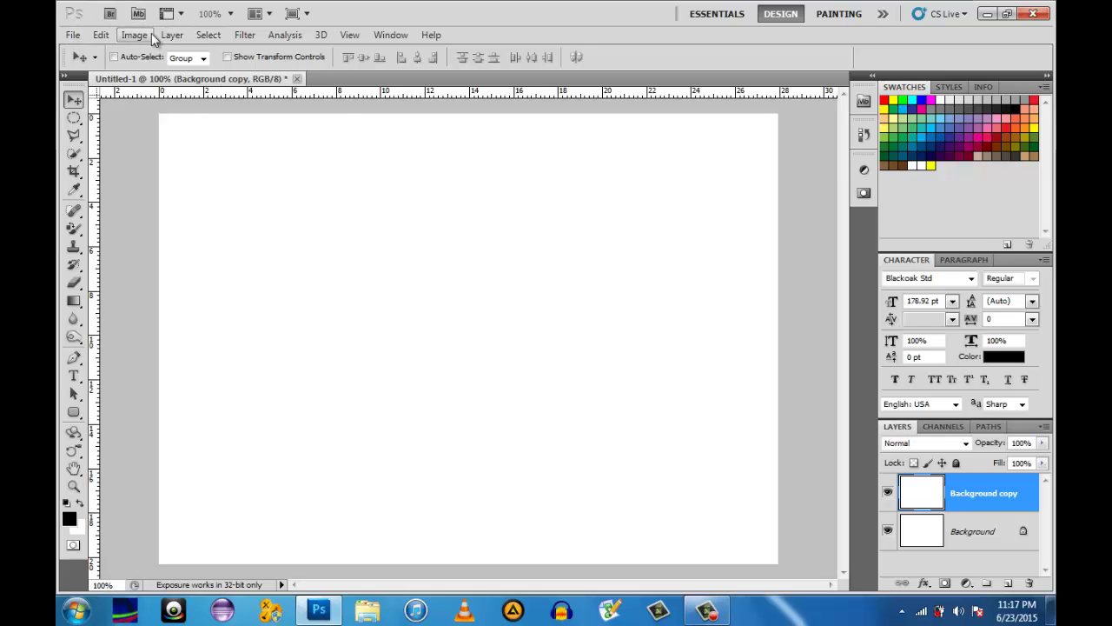
Add a solid color fill layer in blue-violet 7780d9 above the duplicated background
{"action": "left_click", "coordinate": [168, 37]}
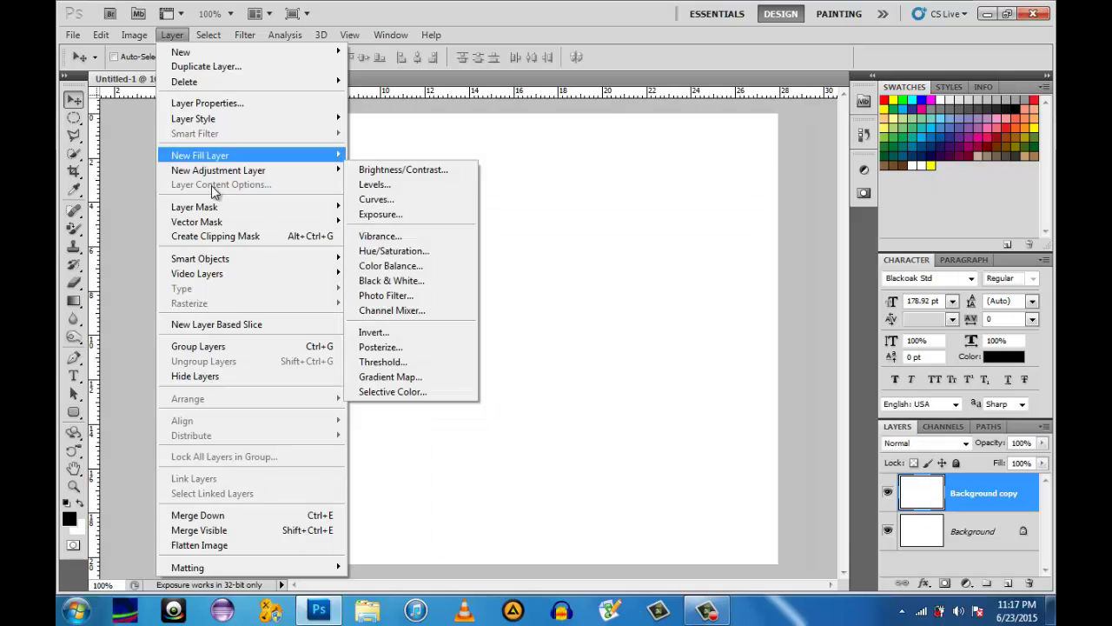
{"action": "mouse_move", "coordinate": [203, 156]}
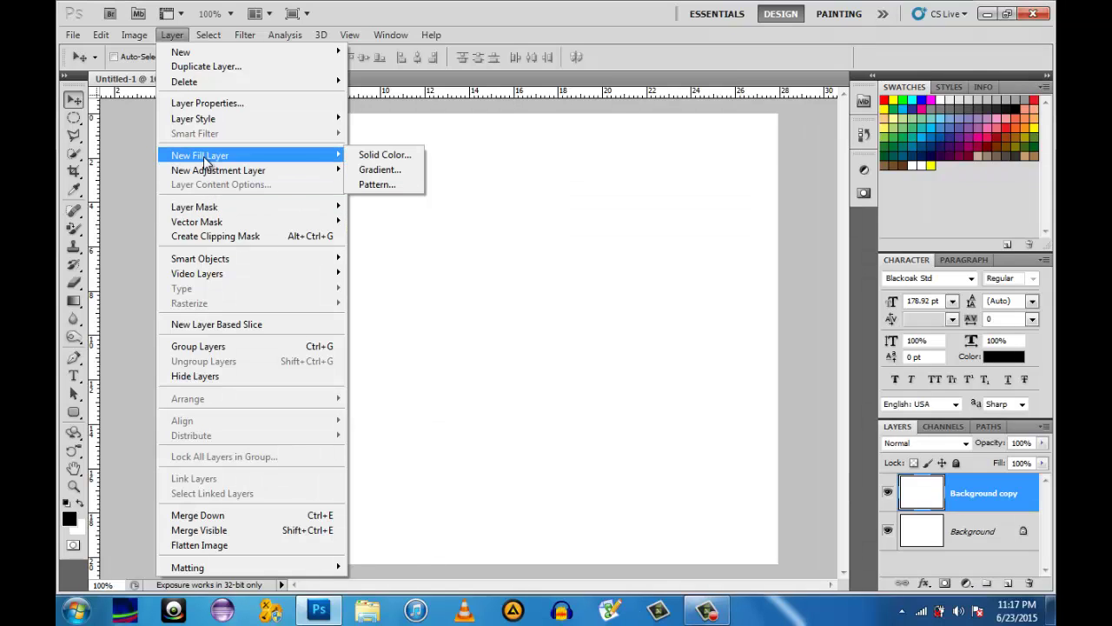
{"action": "left_click", "coordinate": [376, 156]}
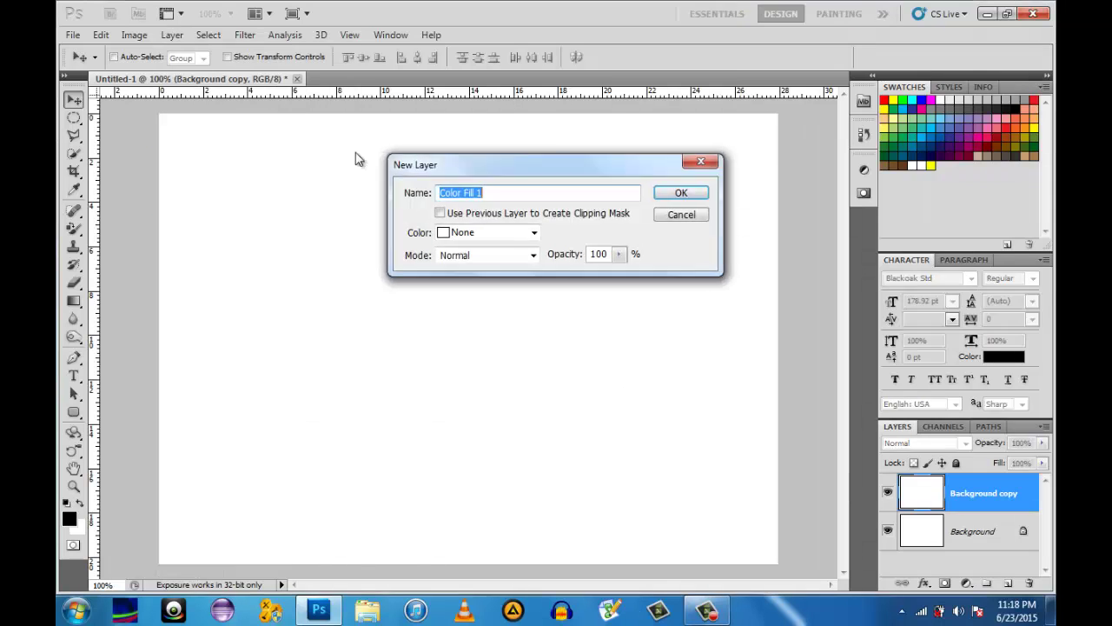
{"action": "left_click", "coordinate": [683, 192]}
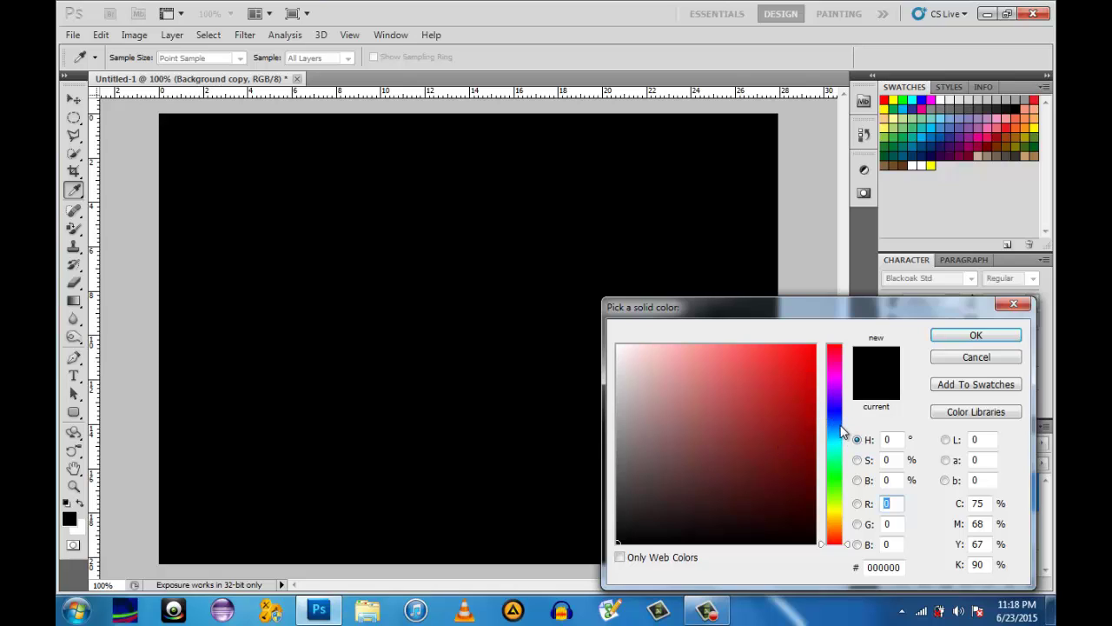
{"action": "left_click", "coordinate": [837, 415]}
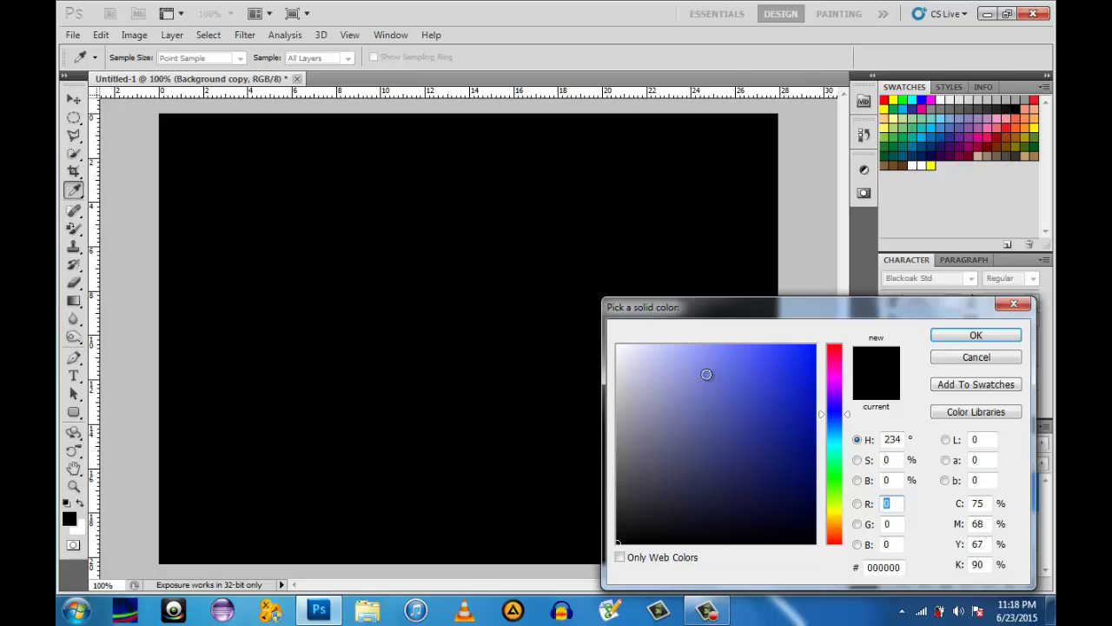
{"action": "left_click", "coordinate": [706, 374]}
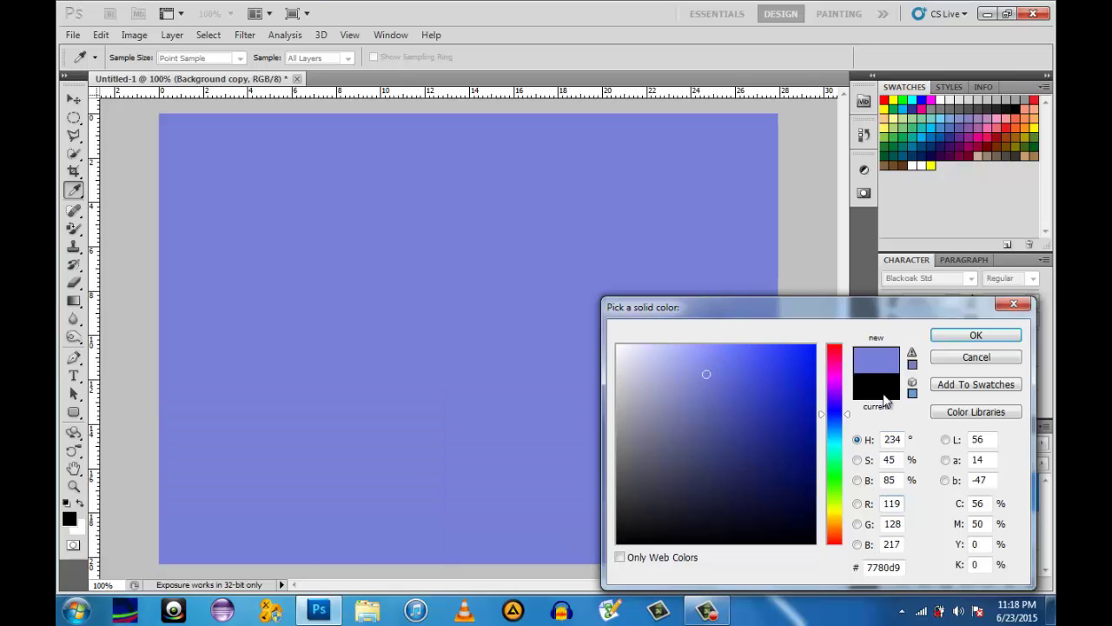
{"action": "left_click", "coordinate": [957, 343]}
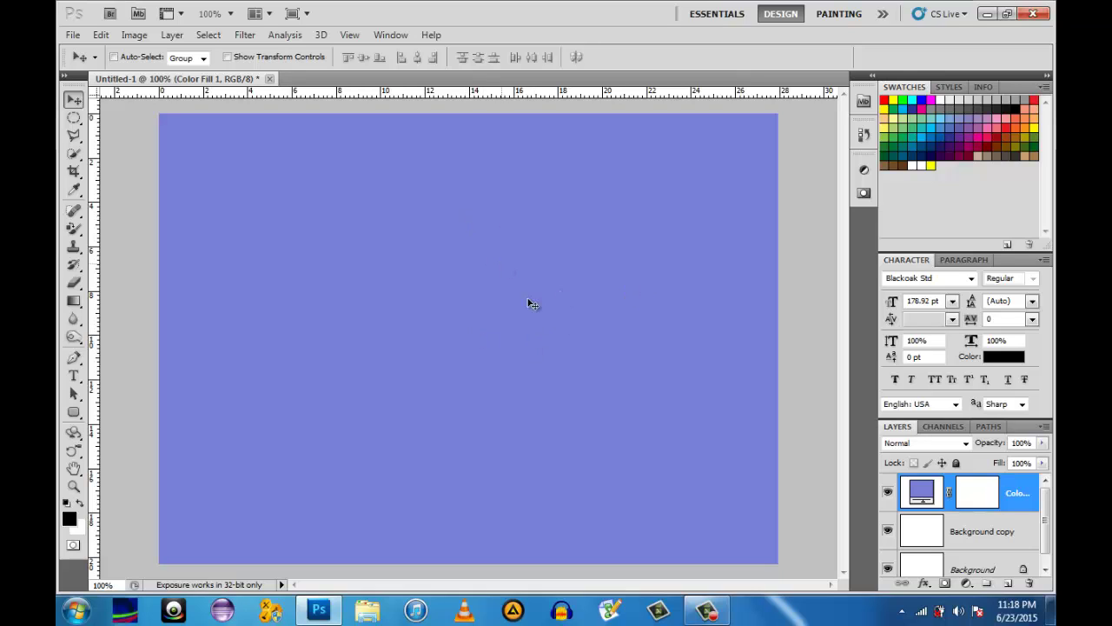
Open the landscape photo 20150530_074429.jpg from the motiong photos folder
{"action": "left_click", "coordinate": [74, 35]}
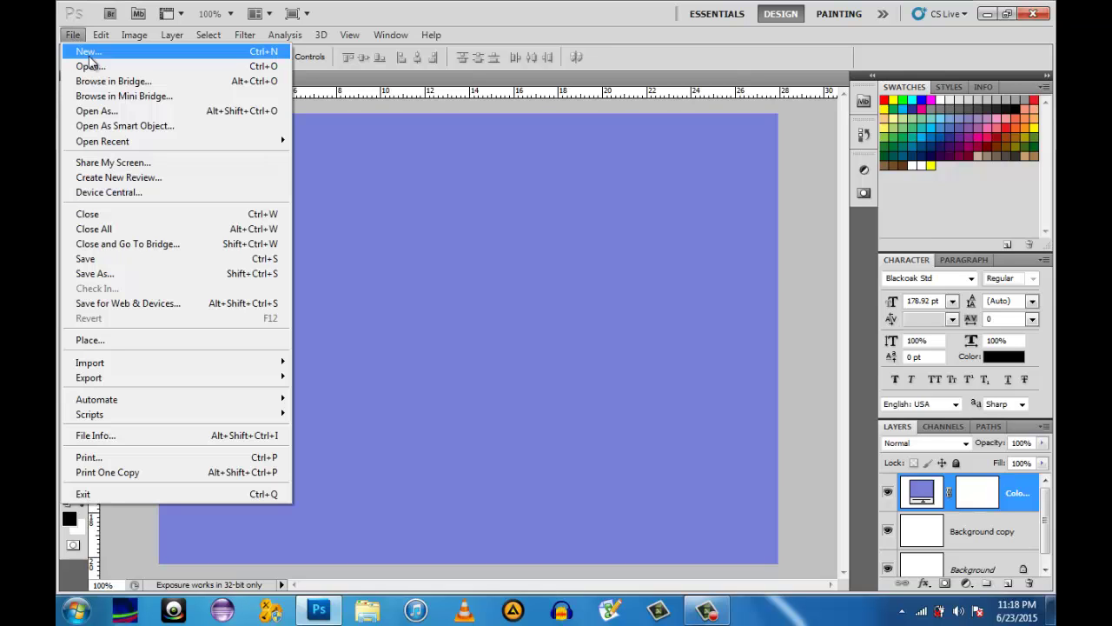
{"action": "left_click", "coordinate": [80, 67]}
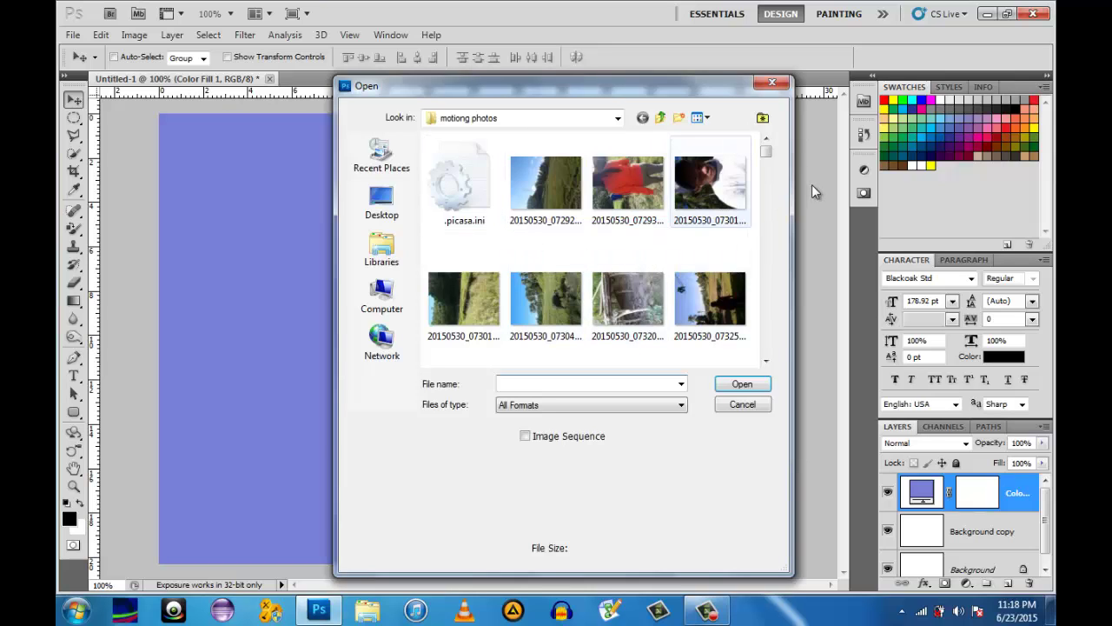
{"action": "left_click_drag", "start_coordinate": [769, 159], "coordinate": [778, 193]}
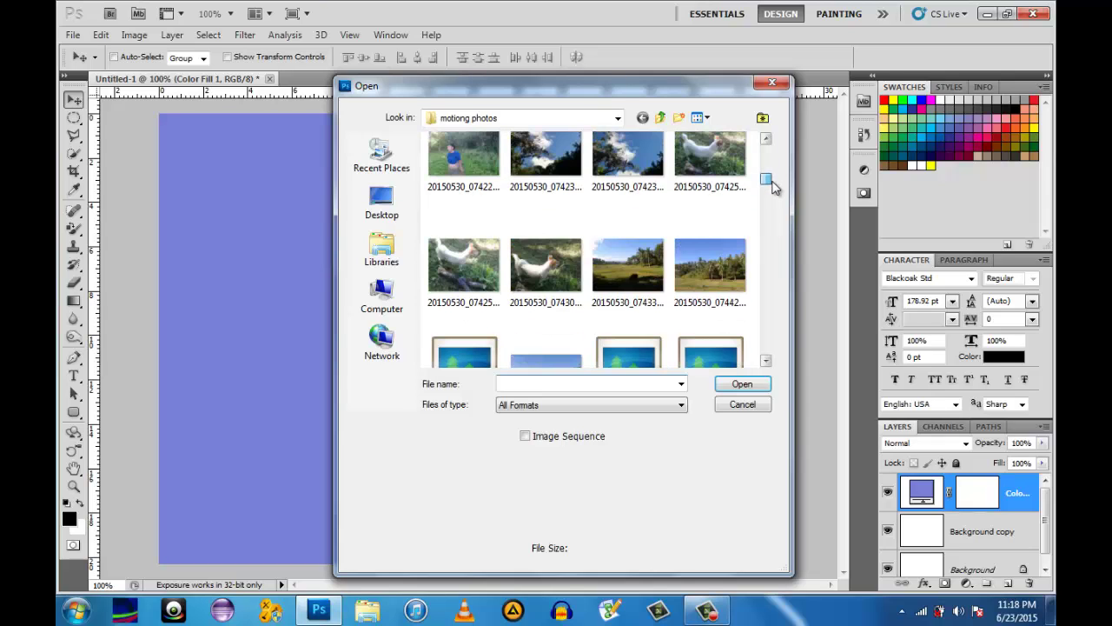
{"action": "left_click", "coordinate": [766, 361]}
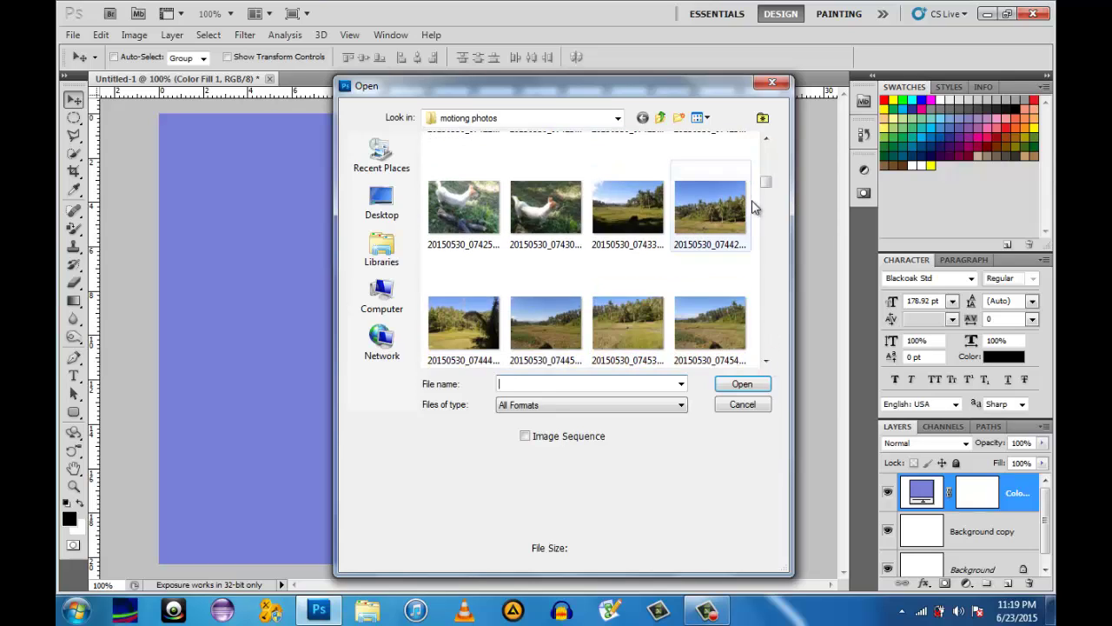
{"action": "left_click", "coordinate": [693, 216]}
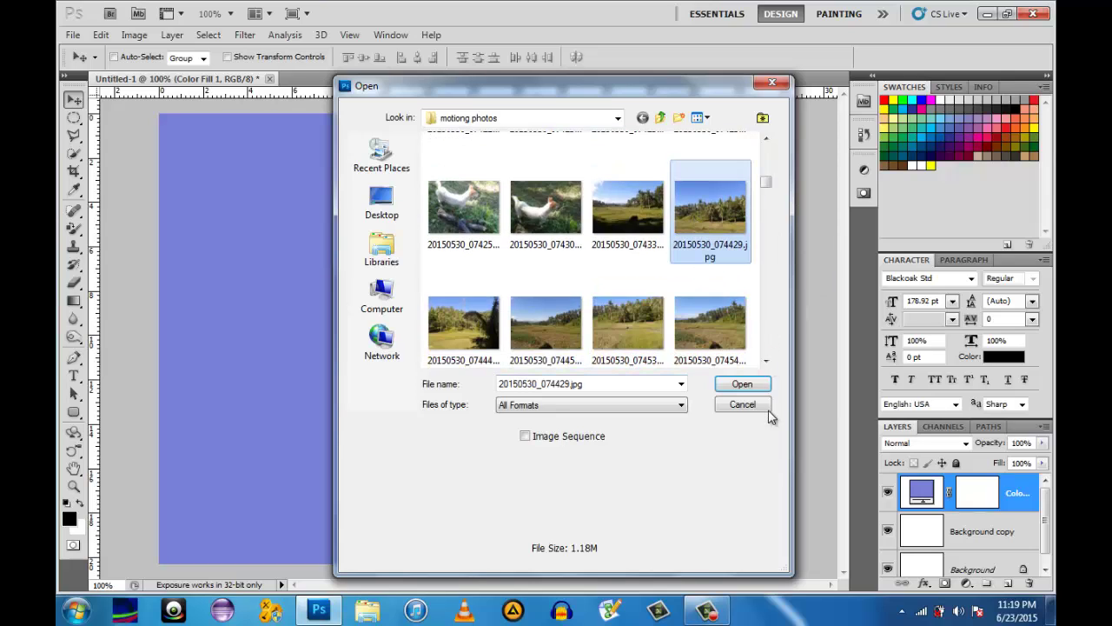
{"action": "left_click", "coordinate": [733, 386]}
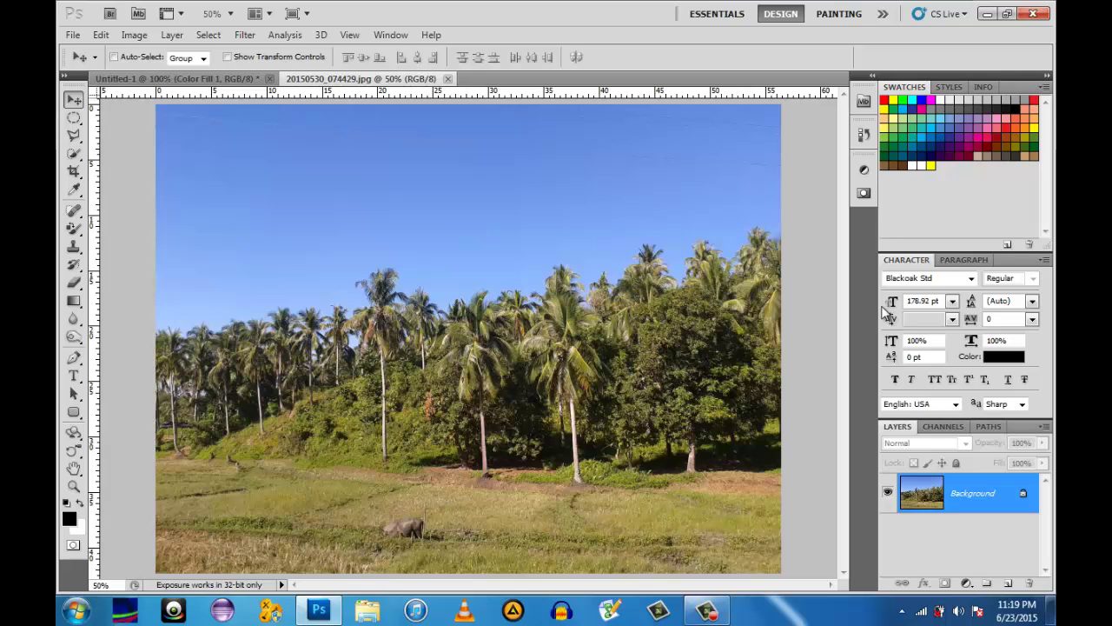
Using a 2 Up document layout, copy the landscape photo into Untitled-1 and close the photo's own document
{"action": "left_click", "coordinate": [259, 14]}
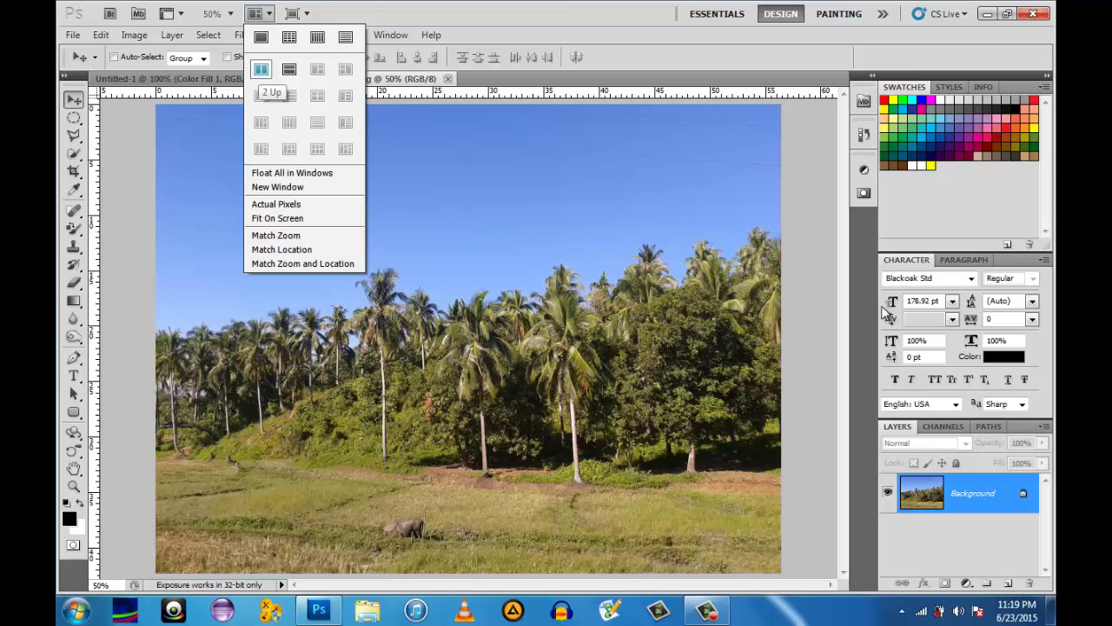
{"action": "left_click", "coordinate": [262, 70]}
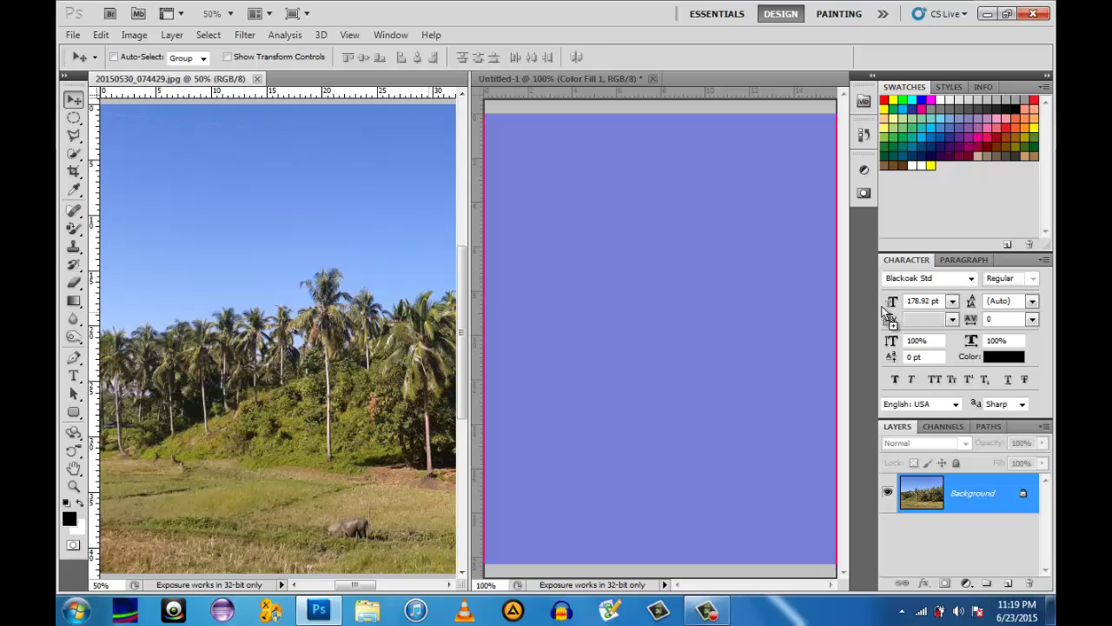
{"action": "left_click_drag", "start_coordinate": [889, 316], "coordinate": [884, 309]}
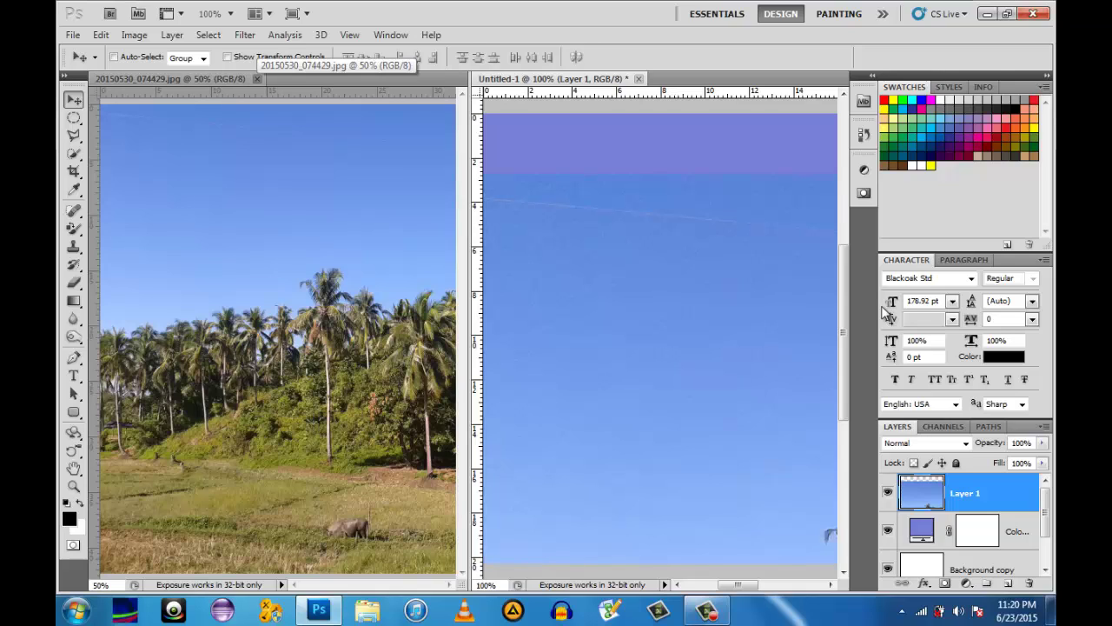
{"action": "left_click", "coordinate": [257, 79]}
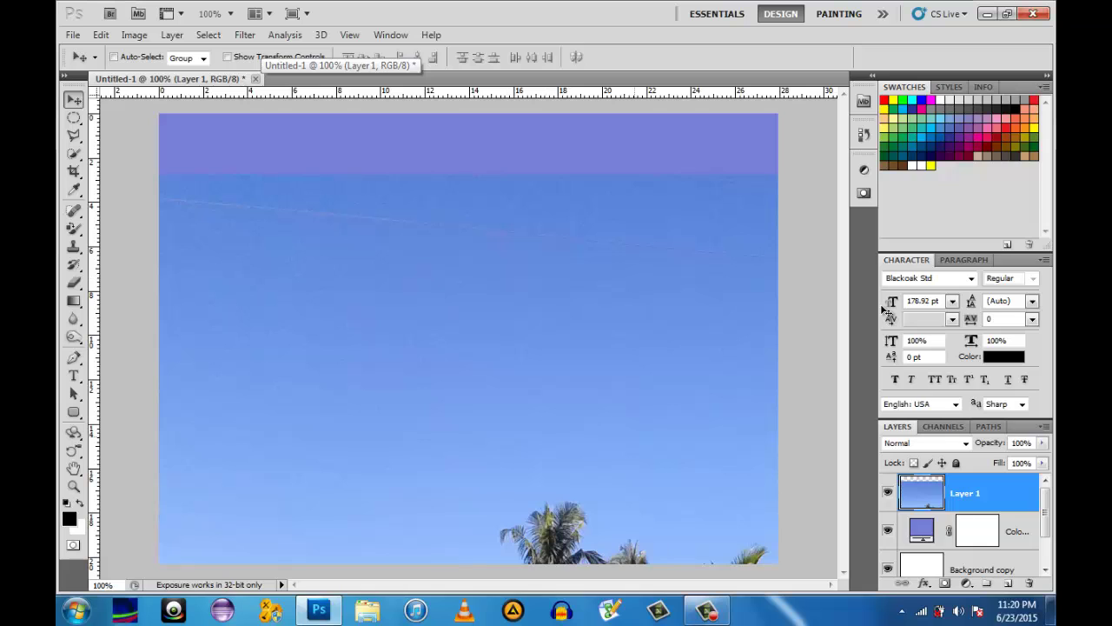
Start a free transform on the photo layer and shift the photo until its upper-left corner lies well inside the canvas
{"action": "mouse_move", "coordinate": [576, 405]}
{"action": "left_mouse_down"}
{"action": "mouse_move", "coordinate": [473, 357]}
{"action": "mouse_move", "coordinate": [548, 398]}
{"action": "left_mouse_up"}
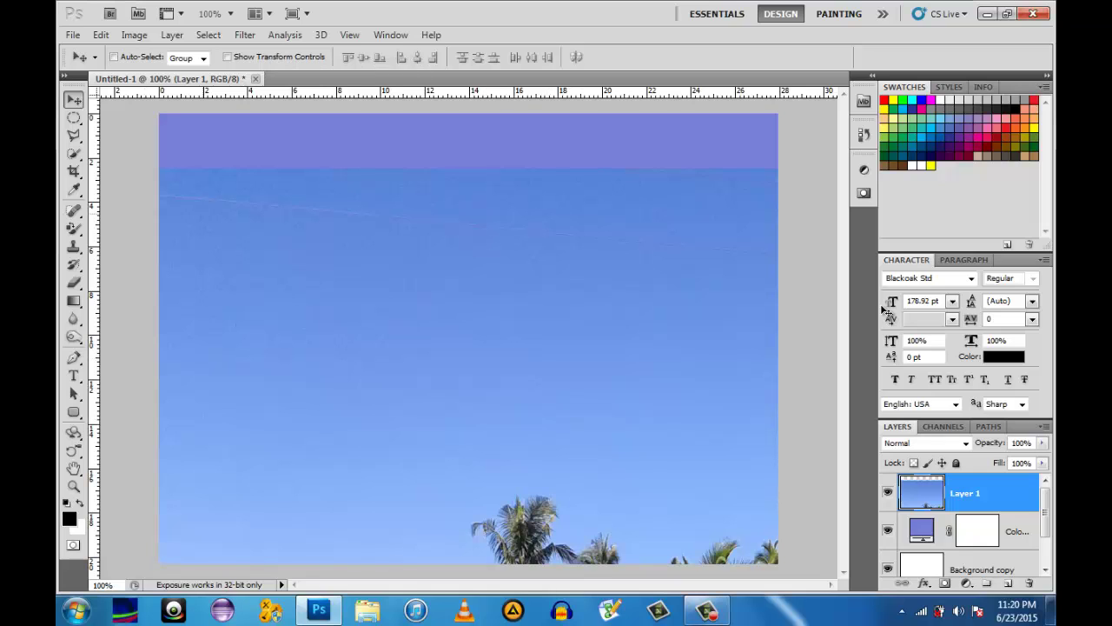
{"action": "key", "text": "ctrl+c"}
{"action": "left_click", "coordinate": [101, 35]}
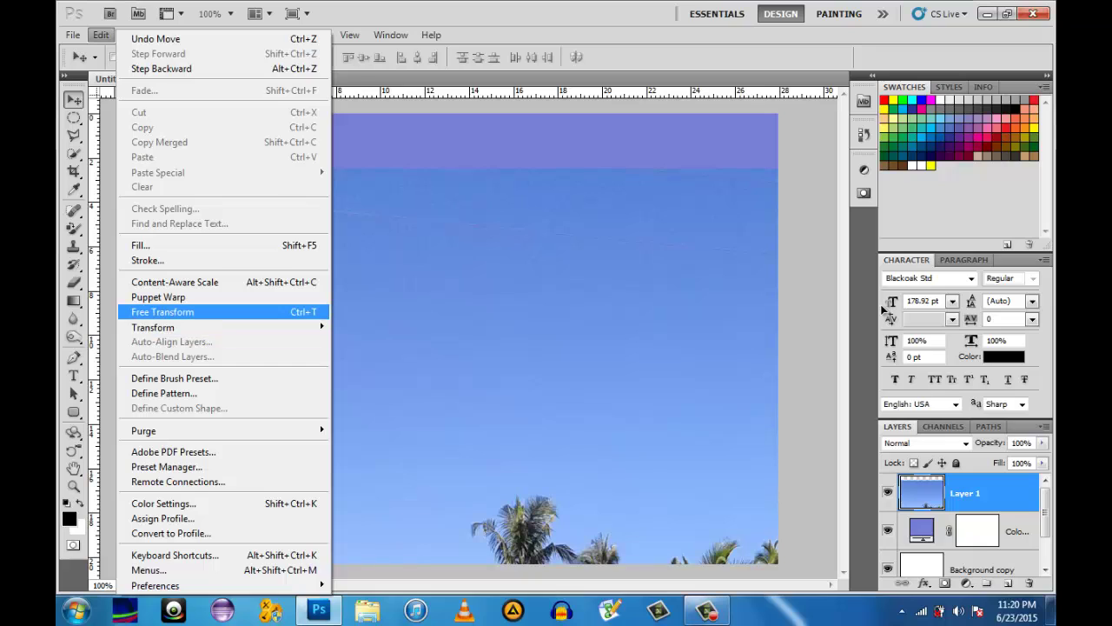
{"action": "key", "text": "Return"}
{"action": "left_click_drag", "start_coordinate": [226, 278], "coordinate": [495, 279]}
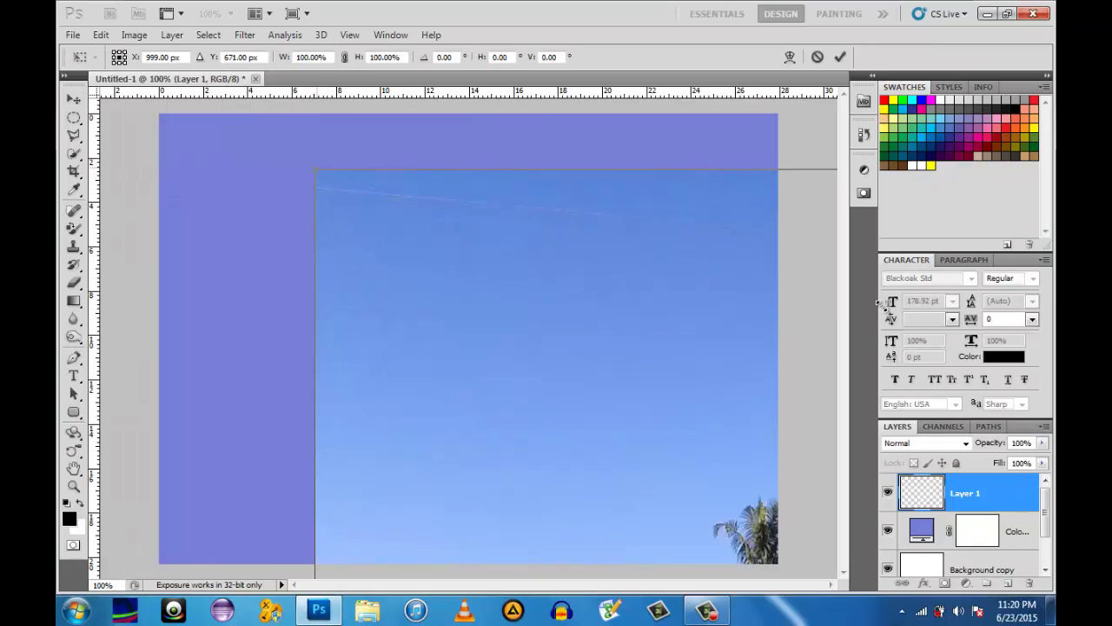
{"action": "left_click_drag", "start_coordinate": [495, 264], "coordinate": [470, 252]}
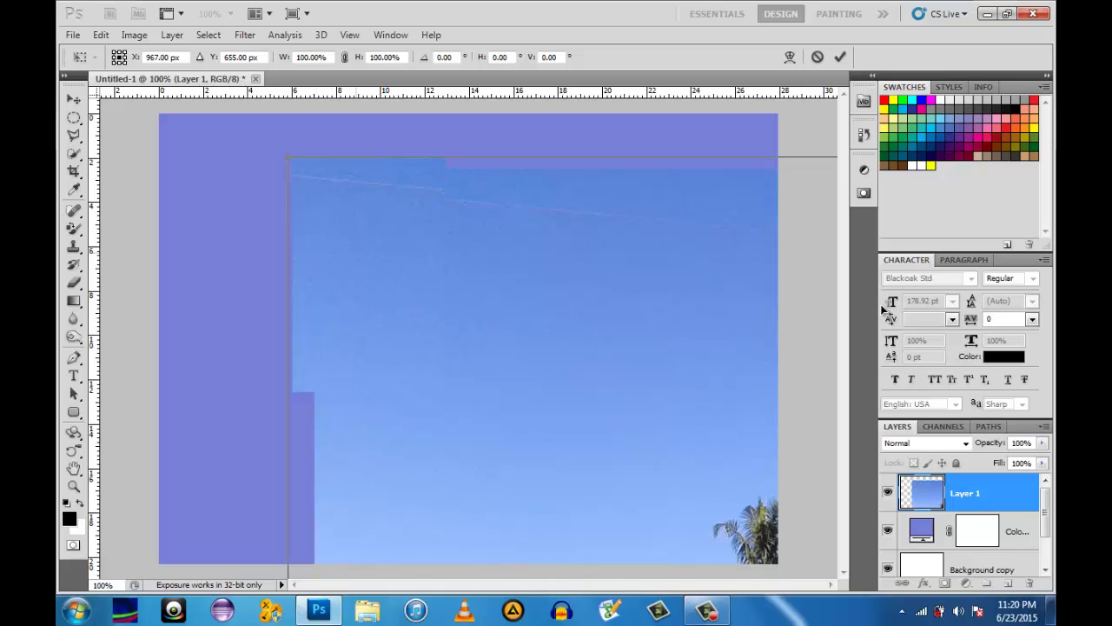
{"action": "key", "text": "Left"}
{"action": "key", "text": "Left"}
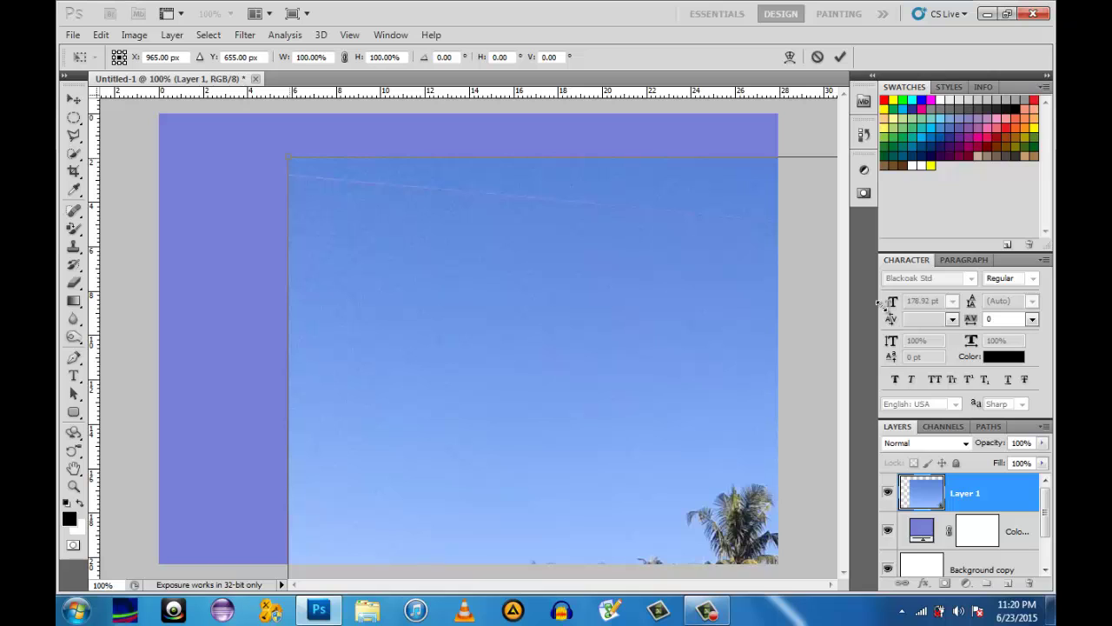
Scale the oversized photo down in stages to about 27% width and 22% height, moving it back onto the canvas between reductions
{"action": "left_click_drag", "start_coordinate": [288, 157], "coordinate": [556, 408]}
{"action": "left_click_drag", "start_coordinate": [660, 486], "coordinate": [380, 299]}
{"action": "left_click_drag", "start_coordinate": [881, 308], "coordinate": [881, 304]}
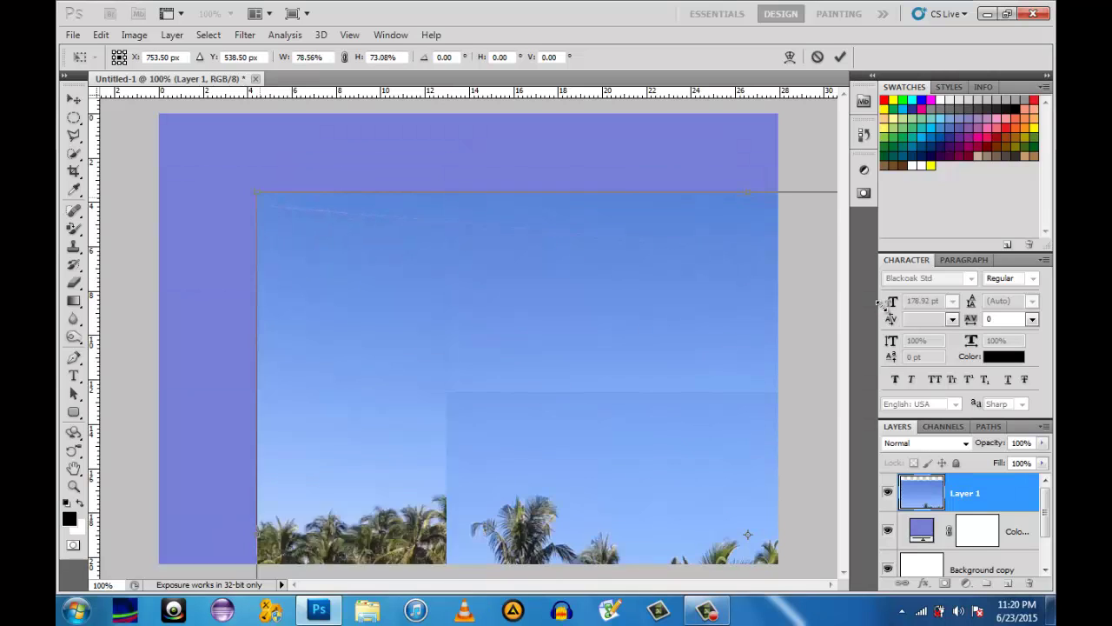
{"action": "left_click_drag", "start_coordinate": [257, 192], "coordinate": [604, 456]}
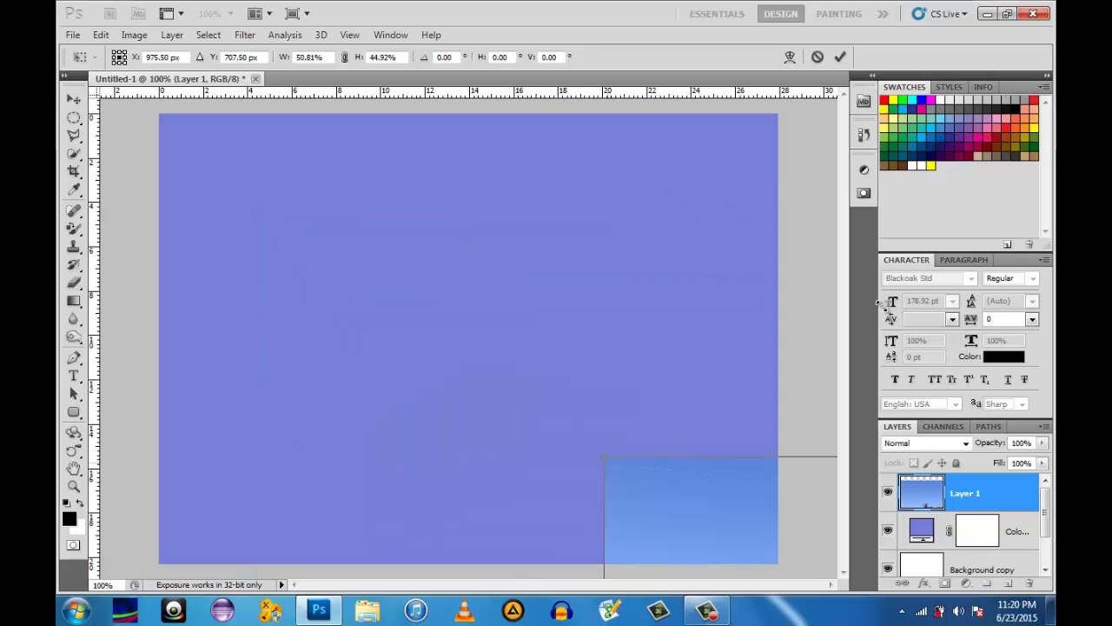
{"action": "left_click_drag", "start_coordinate": [687, 513], "coordinate": [368, 288]}
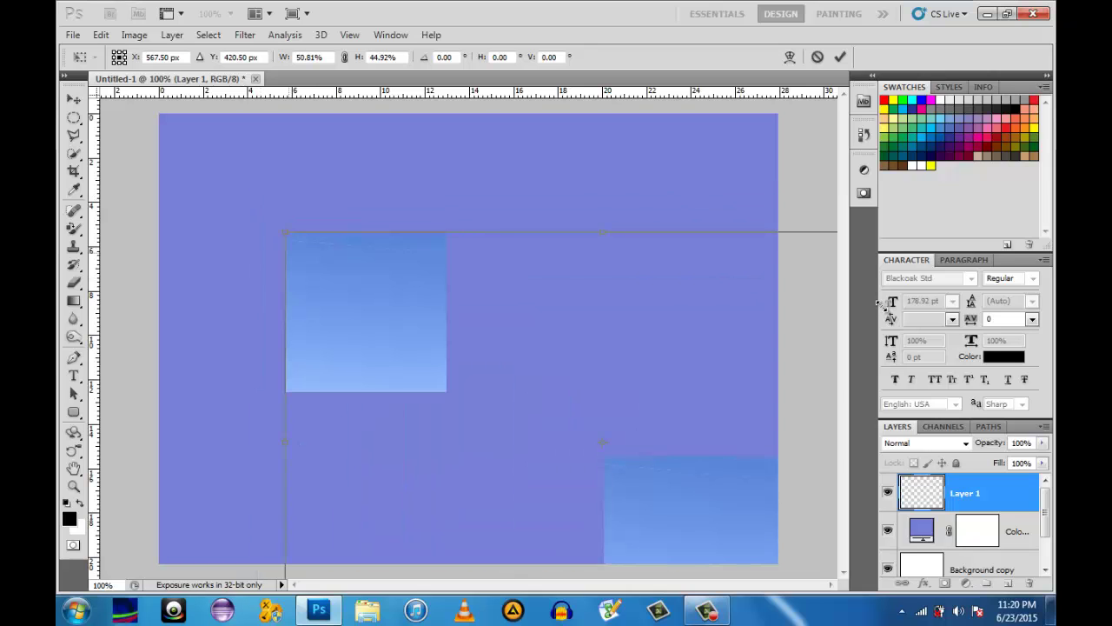
{"action": "left_click_drag", "start_coordinate": [285, 232], "coordinate": [581, 450]}
Move the reduced photo up and left to near the canvas centre, at about X 405.5 px, Y 274 px
{"action": "key", "text": "shift+Up"}
{"action": "key", "text": "shift+Up"}
{"action": "key", "text": "shift+Up"}
{"action": "key", "text": "shift+Up"}
{"action": "key", "text": "shift+Up"}
{"action": "key", "text": "shift+Up"}
{"action": "key", "text": "shift+Up"}
{"action": "key", "text": "shift+Up"}
{"action": "key", "text": "shift+Up"}
{"action": "key", "text": "shift+Up"}
{"action": "key", "text": "shift+Up"}
{"action": "key", "text": "shift+Up"}
{"action": "key", "text": "shift+Up"}
{"action": "key", "text": "shift+Up"}
{"action": "key", "text": "shift+Up"}
{"action": "key", "text": "shift+Up"}
{"action": "key", "text": "shift+Up"}
{"action": "key", "text": "shift+Up"}
{"action": "key", "text": "shift+Up"}
{"action": "key", "text": "shift+Up"}
{"action": "key", "text": "shift+Left"}
{"action": "key", "text": "shift+Left"}
{"action": "key", "text": "shift+Left"}
{"action": "key", "text": "shift+Left"}
{"action": "key", "text": "shift+Left"}
{"action": "key", "text": "shift+Left"}
{"action": "key", "text": "shift+Left"}
{"action": "key", "text": "shift+Left"}
{"action": "key", "text": "shift+Left"}
{"action": "key", "text": "shift+Left"}
{"action": "key", "text": "shift+Left"}
{"action": "key", "text": "shift+Left"}
{"action": "key", "text": "shift+Left"}
{"action": "key", "text": "shift+Left"}
{"action": "key", "text": "shift+Left"}
{"action": "key", "text": "shift+Left"}
{"action": "key", "text": "shift+Left"}
{"action": "key", "text": "shift+Left"}
{"action": "key", "text": "shift+Left"}
{"action": "key", "text": "shift+Left"}
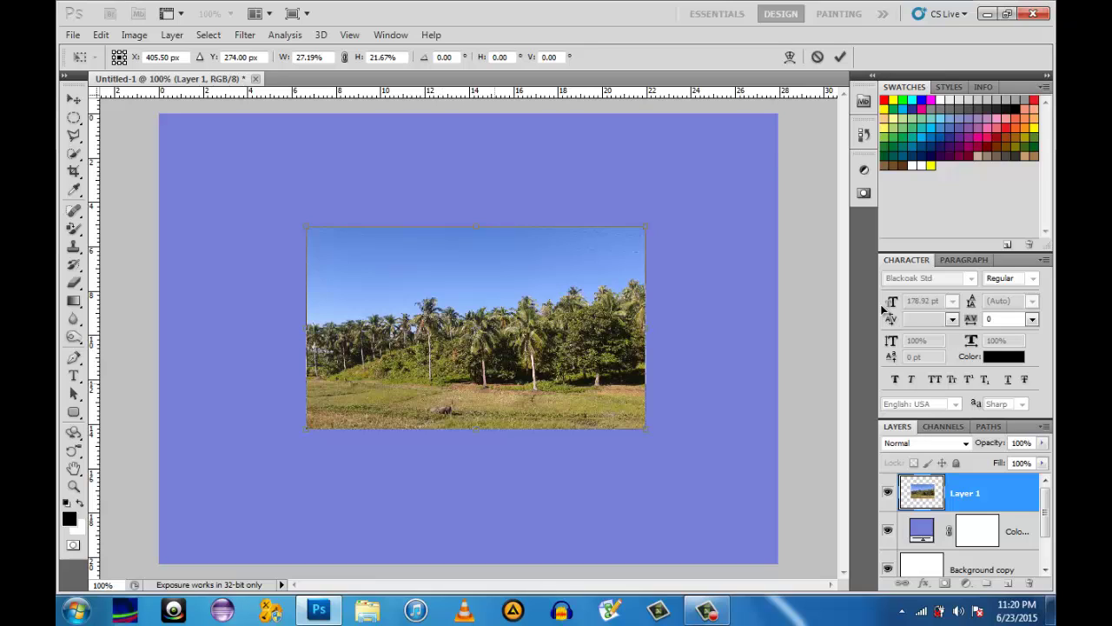
Narrow the photo from both sides to about 23.5% width and apply the transform
{"action": "left_click_drag", "start_coordinate": [643, 328], "coordinate": [607, 327]}
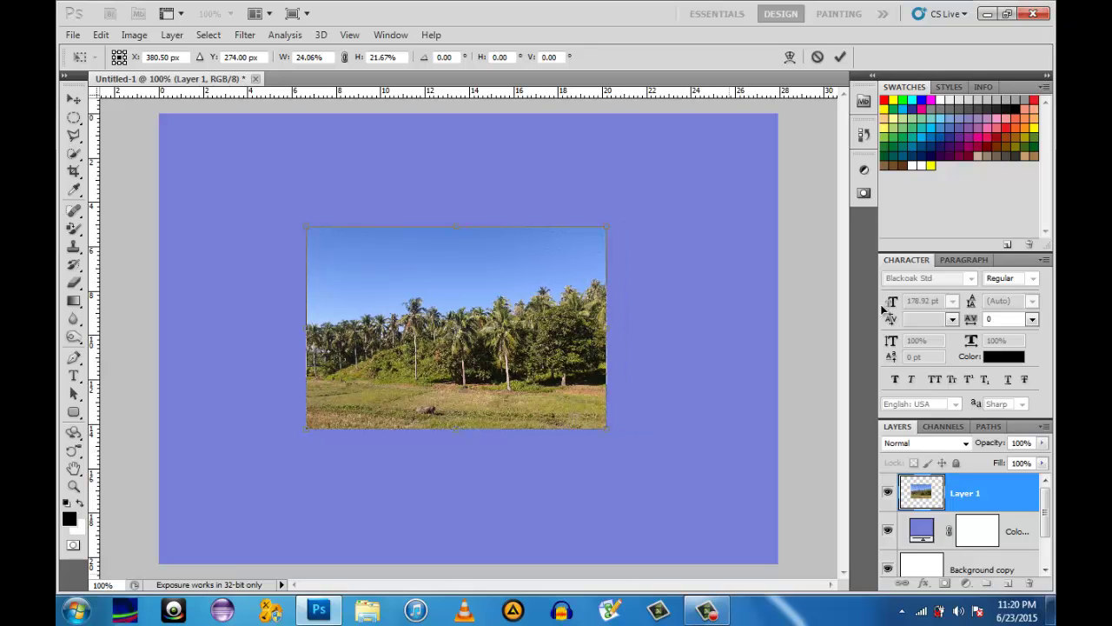
{"action": "left_click_drag", "start_coordinate": [306, 327], "coordinate": [313, 328]}
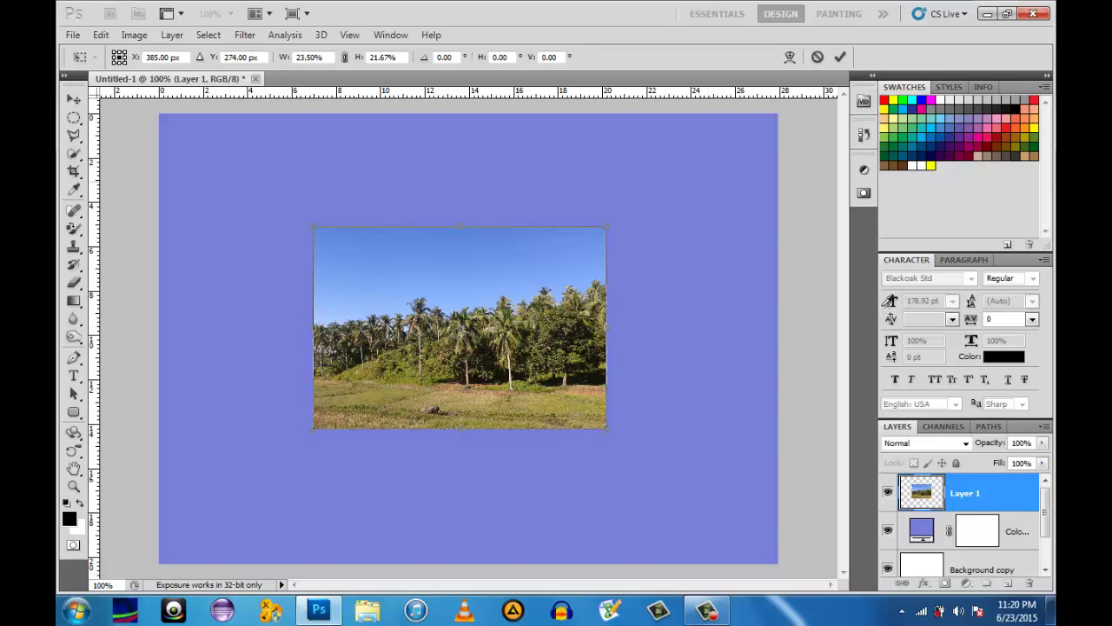
{"action": "key", "text": "Return"}
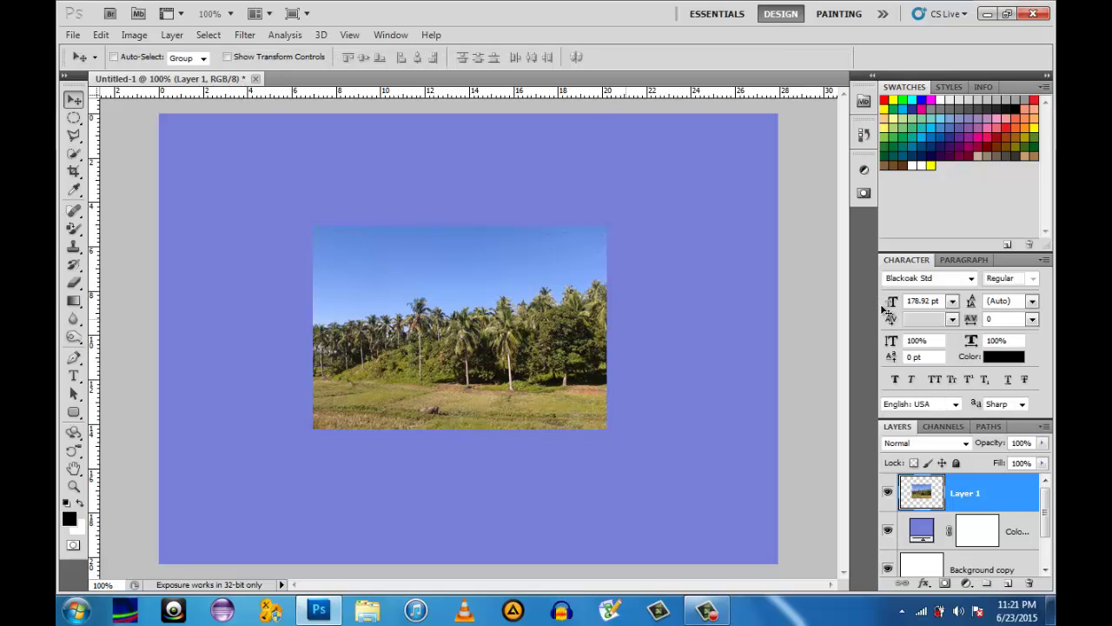
Open the palm-tree landscape photo 20150530_074615.jpg from the motiong photos folder
{"action": "key", "text": "alt"}
{"action": "key", "text": "f"}
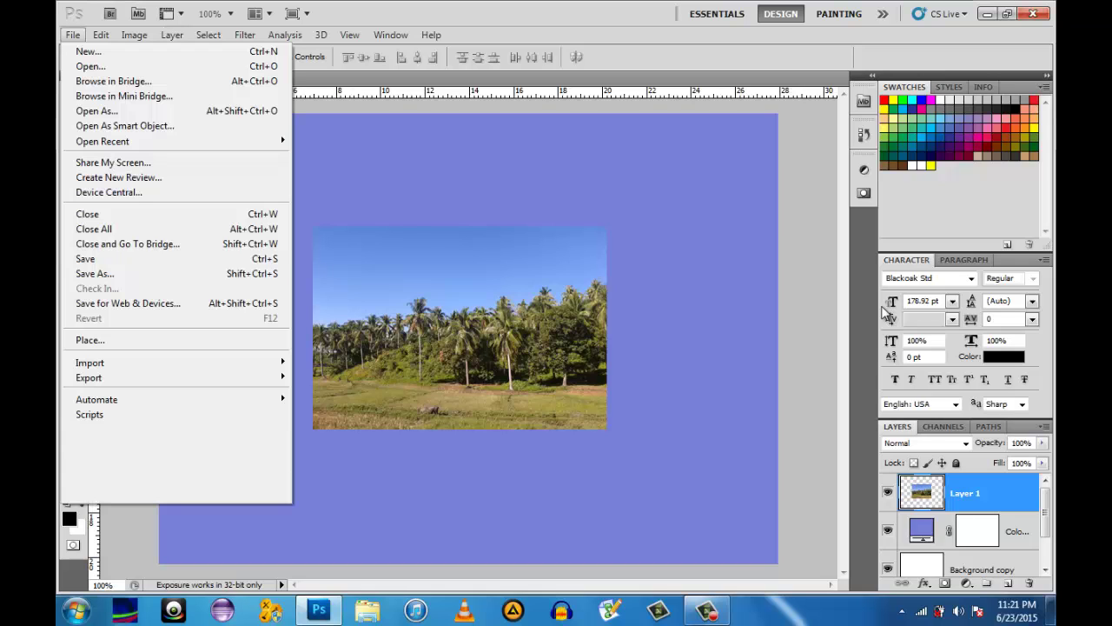
{"action": "key", "text": "Down"}
{"action": "key", "text": "Down"}
{"action": "key", "text": "Return"}
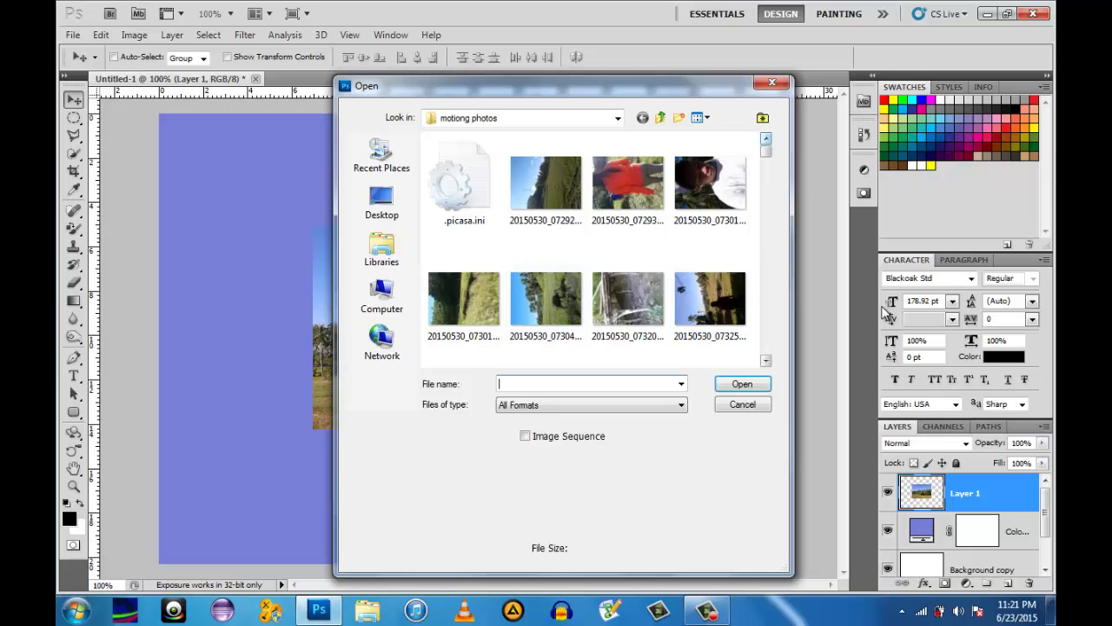
{"action": "left_click_drag", "start_coordinate": [765, 151], "coordinate": [765, 161]}
{"action": "scroll", "coordinate": [886, 314], "scroll_direction": "down", "scroll_amount": 5}
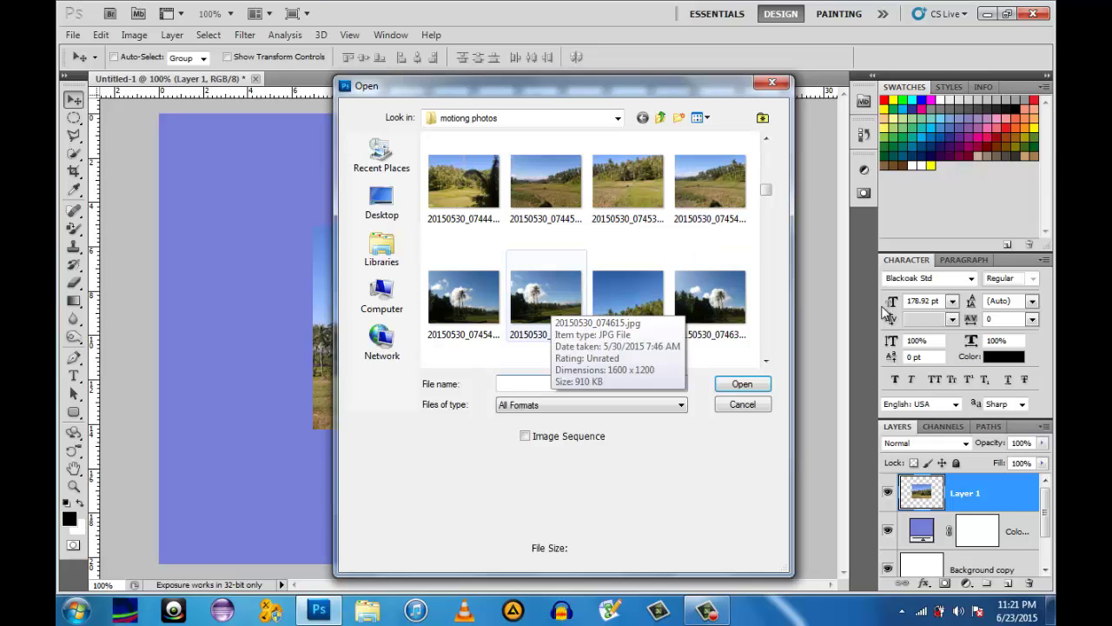
{"action": "left_click", "coordinate": [546, 298]}
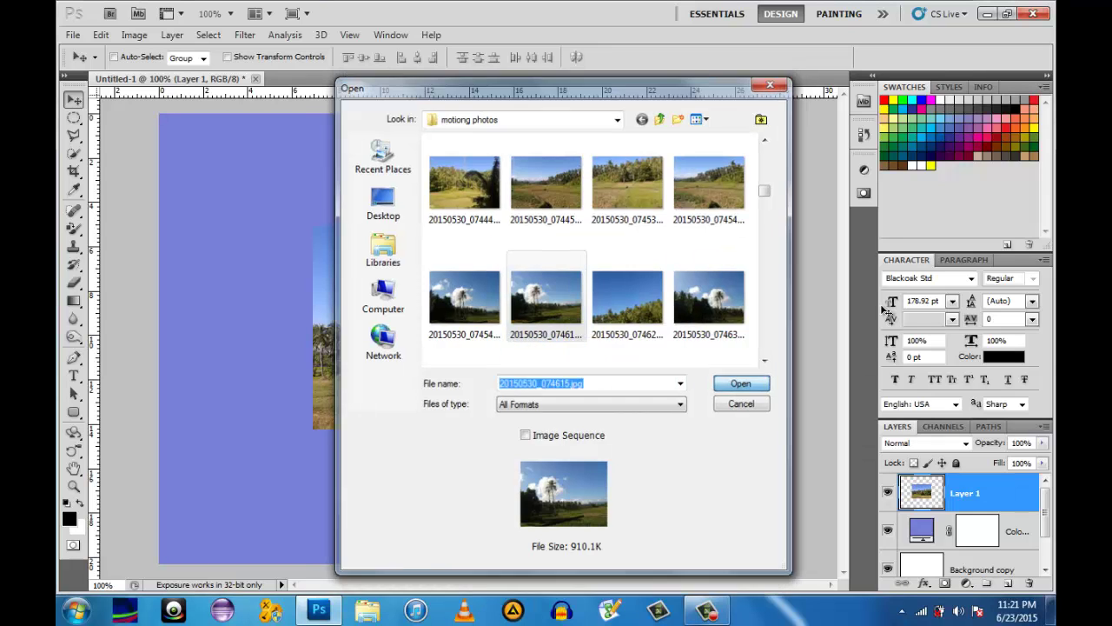
{"action": "key", "text": "Return"}
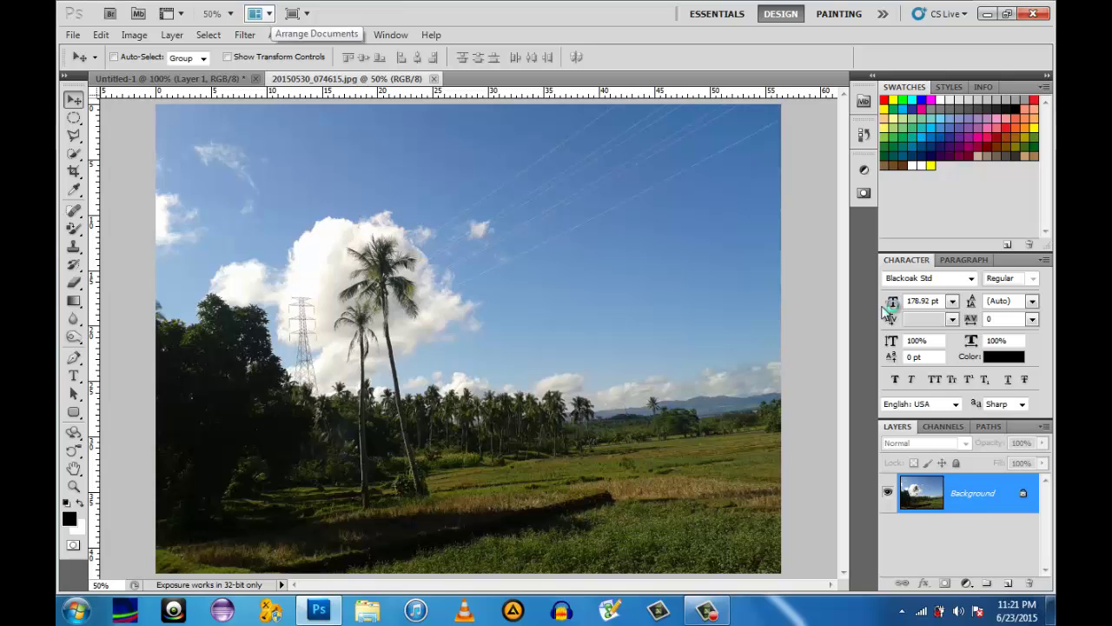
Tile both documents side by side, copy the opened photo into Untitled-1 as a new layer, and close the source photo
{"action": "left_click", "coordinate": [258, 13]}
{"action": "left_click", "coordinate": [261, 69]}
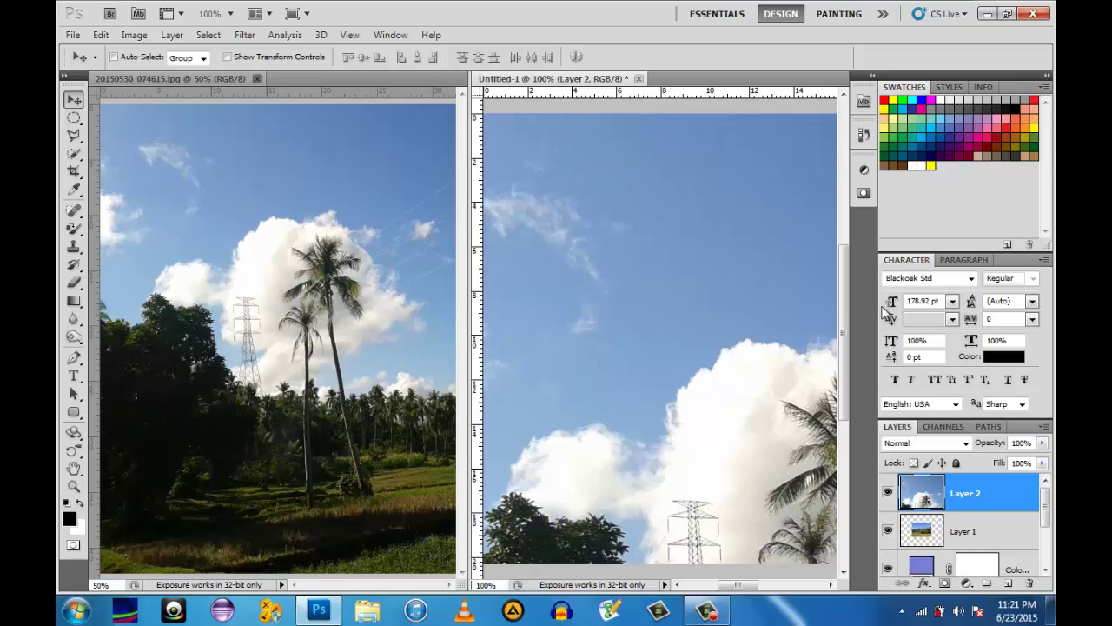
{"action": "key", "text": "ctrl+w"}
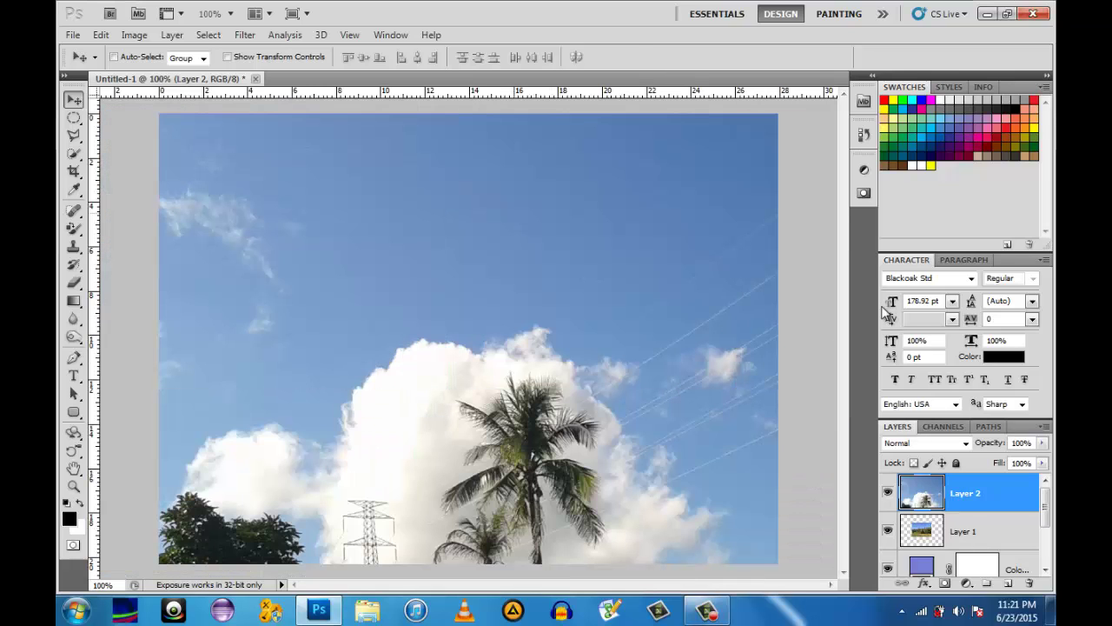
Start a free transform on Layer 2 and shift the photo to about X 934 px, Y 657 px so its upper-left corner lies inside the canvas
{"action": "key", "text": "alt+e"}
{"action": "left_click", "coordinate": [100, 35]}
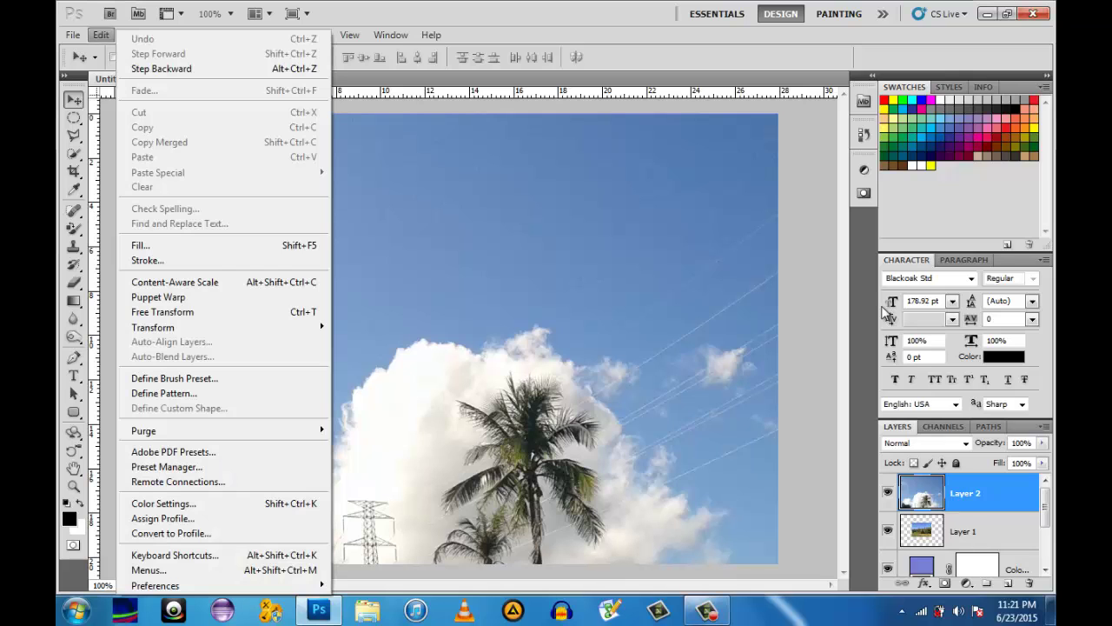
{"action": "key", "text": "Return"}
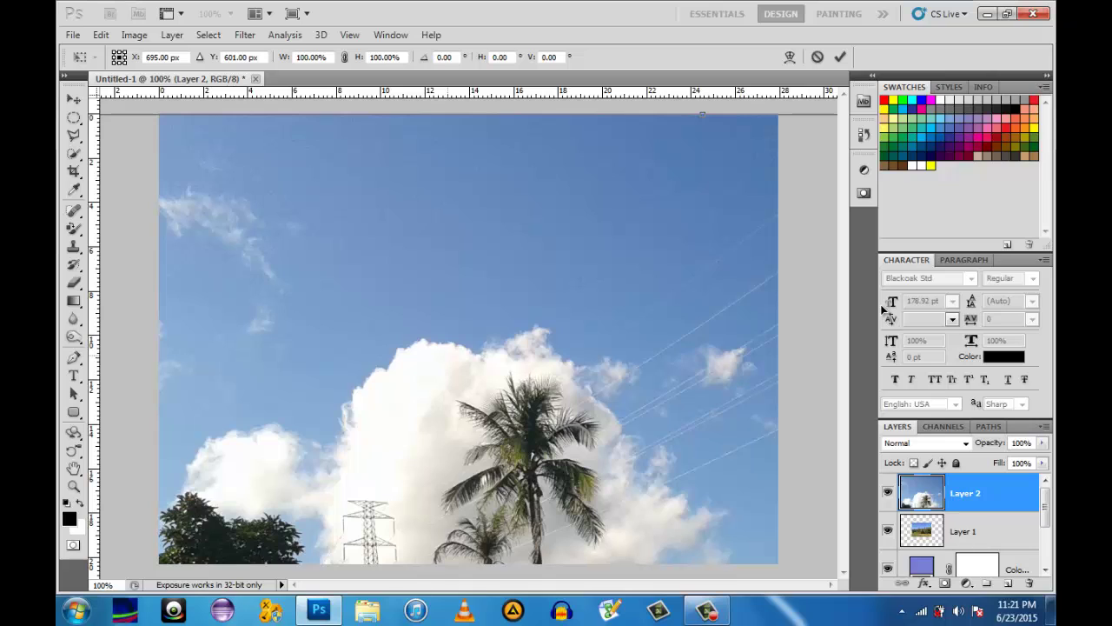
{"action": "left_click_drag", "start_coordinate": [301, 242], "coordinate": [464, 286]}
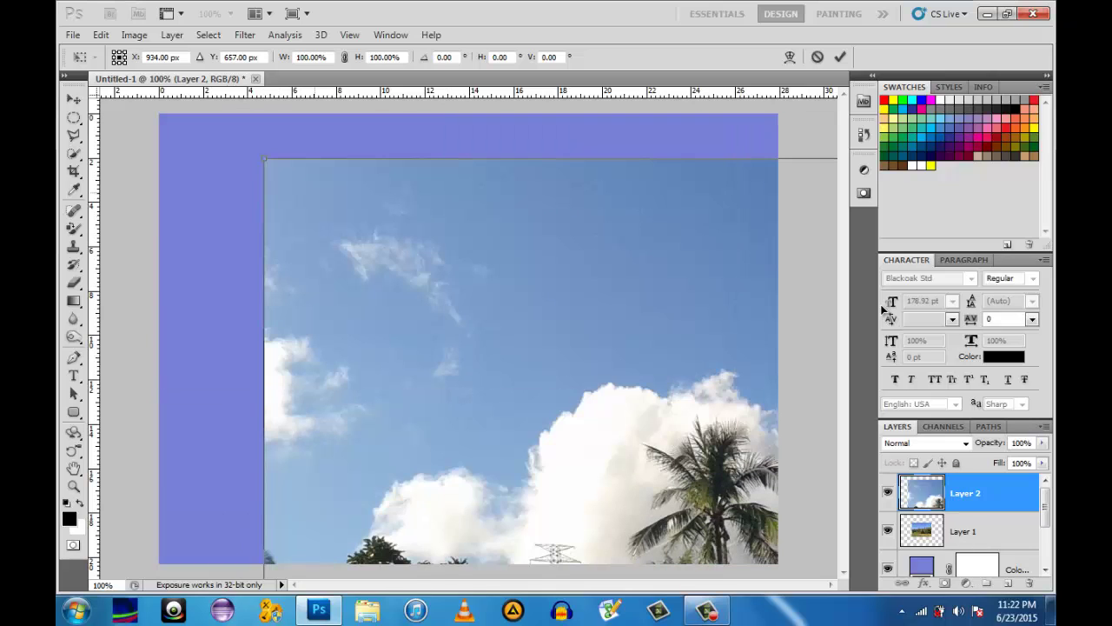
Scale the Layer 2 photo down in stages to about 17% width and 14% height, placing it in the canvas's upper-left area
{"action": "left_click_drag", "start_coordinate": [264, 159], "coordinate": [488, 362]}
{"action": "mouse_move", "coordinate": [565, 435]}
{"action": "left_mouse_down"}
{"action": "mouse_move", "coordinate": [392, 317]}
{"action": "mouse_move", "coordinate": [331, 256]}
{"action": "left_mouse_up"}
{"action": "left_click_drag", "start_coordinate": [253, 181], "coordinate": [452, 342]}
{"action": "left_click_drag", "start_coordinate": [643, 451], "coordinate": [303, 212]}
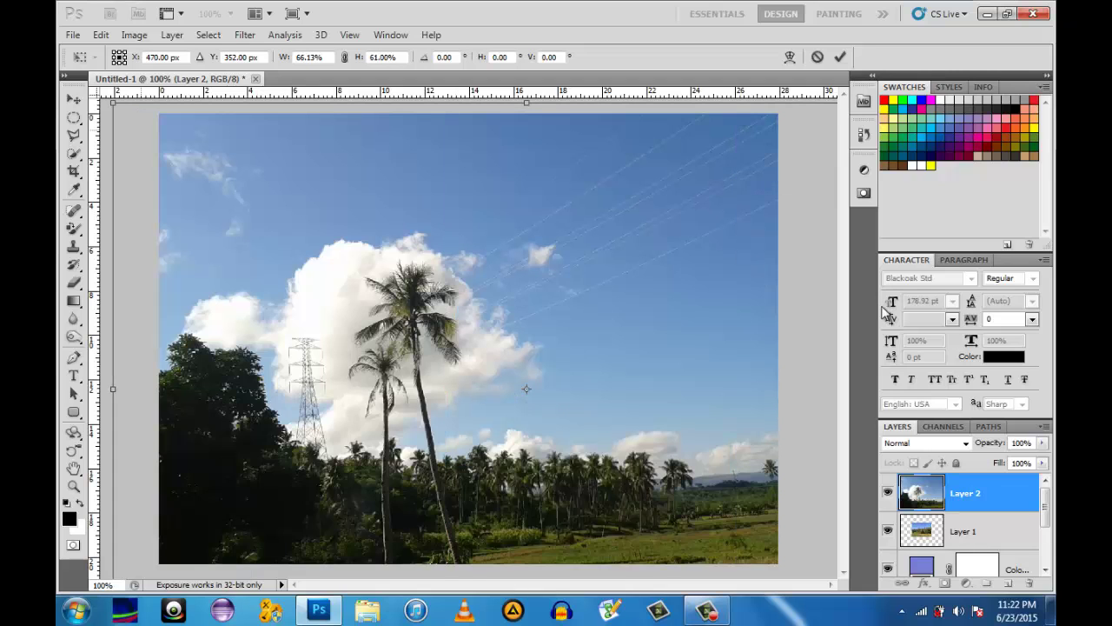
{"action": "left_click_drag", "start_coordinate": [113, 102], "coordinate": [488, 410]}
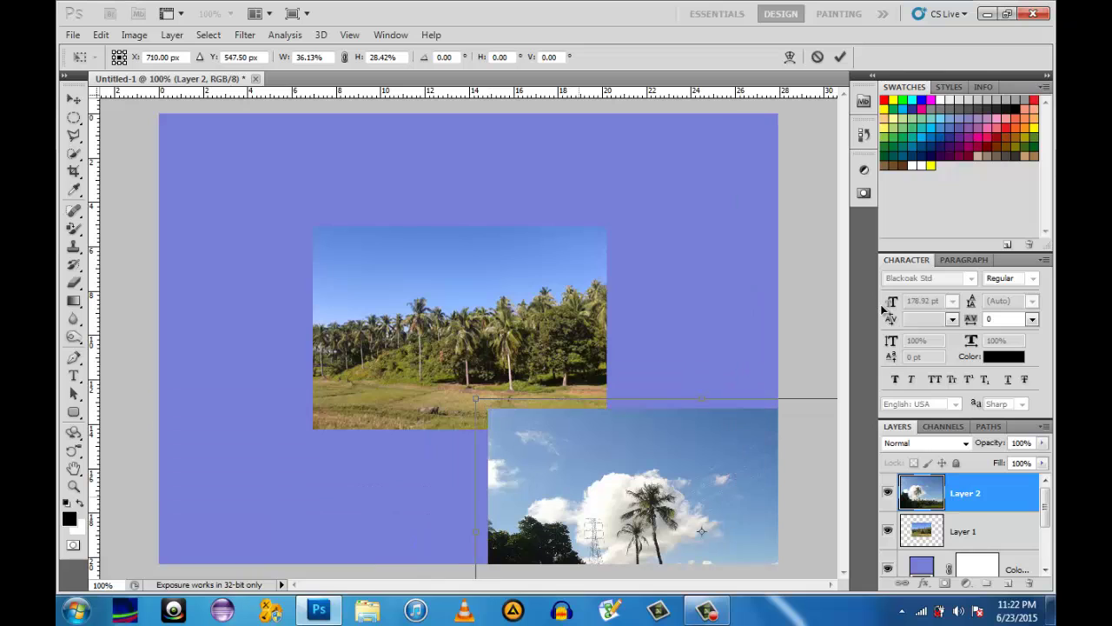
{"action": "left_click_drag", "start_coordinate": [600, 487], "coordinate": [376, 249]}
{"action": "left_click_drag", "start_coordinate": [264, 172], "coordinate": [437, 303]}
{"action": "left_click_drag", "start_coordinate": [503, 369], "coordinate": [247, 203]}
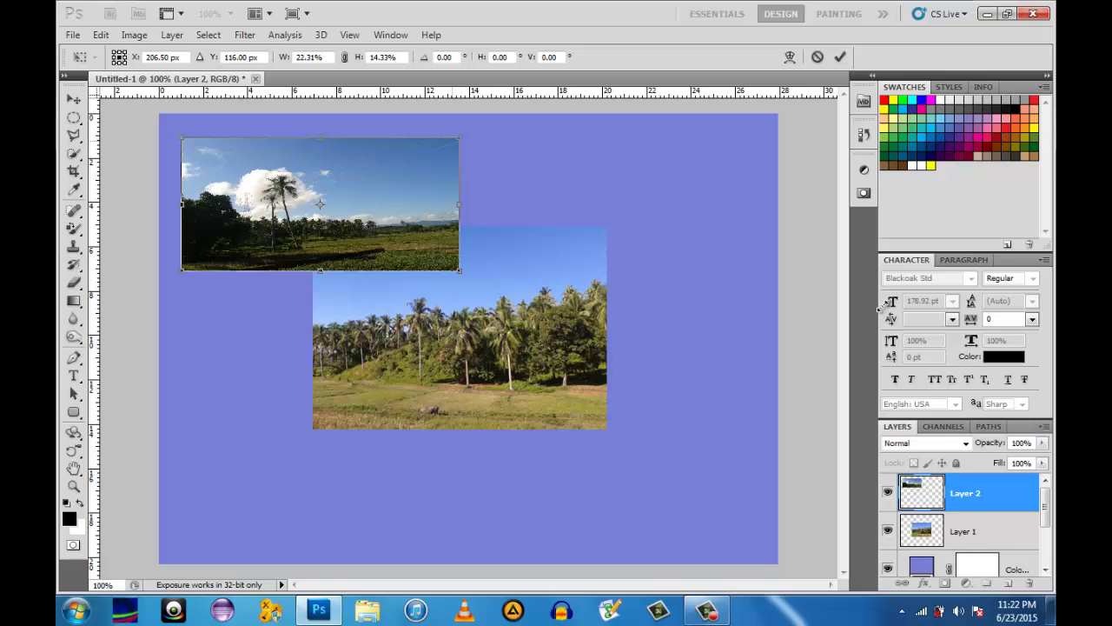
{"action": "left_click_drag", "start_coordinate": [459, 137], "coordinate": [394, 161]}
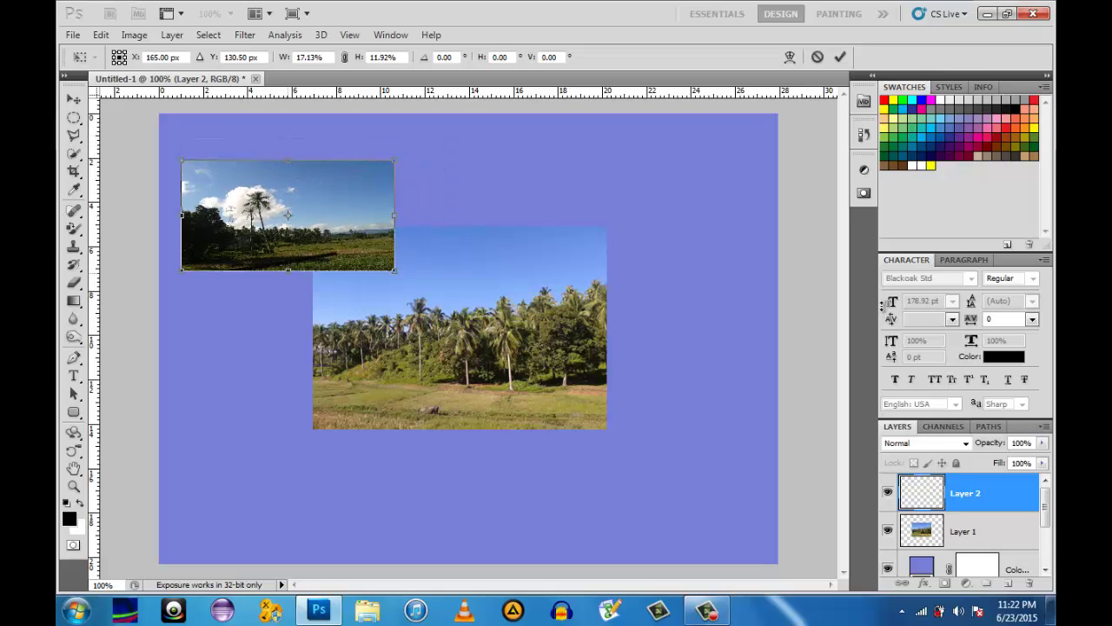
{"action": "left_click_drag", "start_coordinate": [288, 270], "coordinate": [288, 292]}
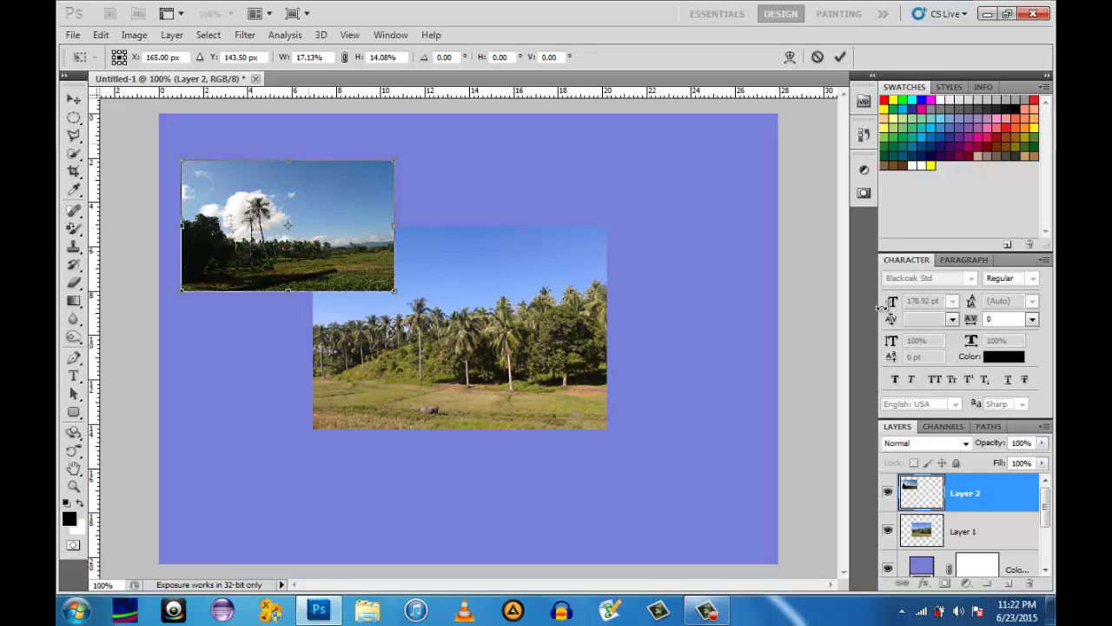
Rotate the Layer 2 photo to about -15.4°, enlarge it slightly to about 17.5% width and 15.5% height, and apply the transform
{"action": "left_click_drag", "start_coordinate": [405, 300], "coordinate": [414, 283]}
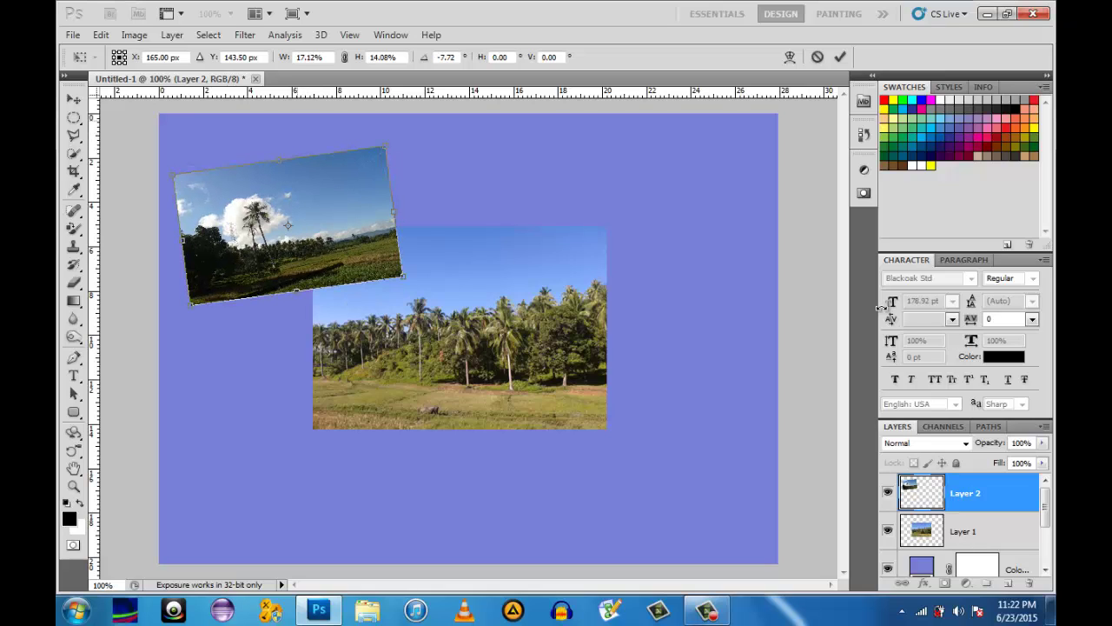
{"action": "left_click_drag", "start_coordinate": [414, 283], "coordinate": [415, 280]}
{"action": "left_click_drag", "start_coordinate": [882, 307], "coordinate": [881, 306]}
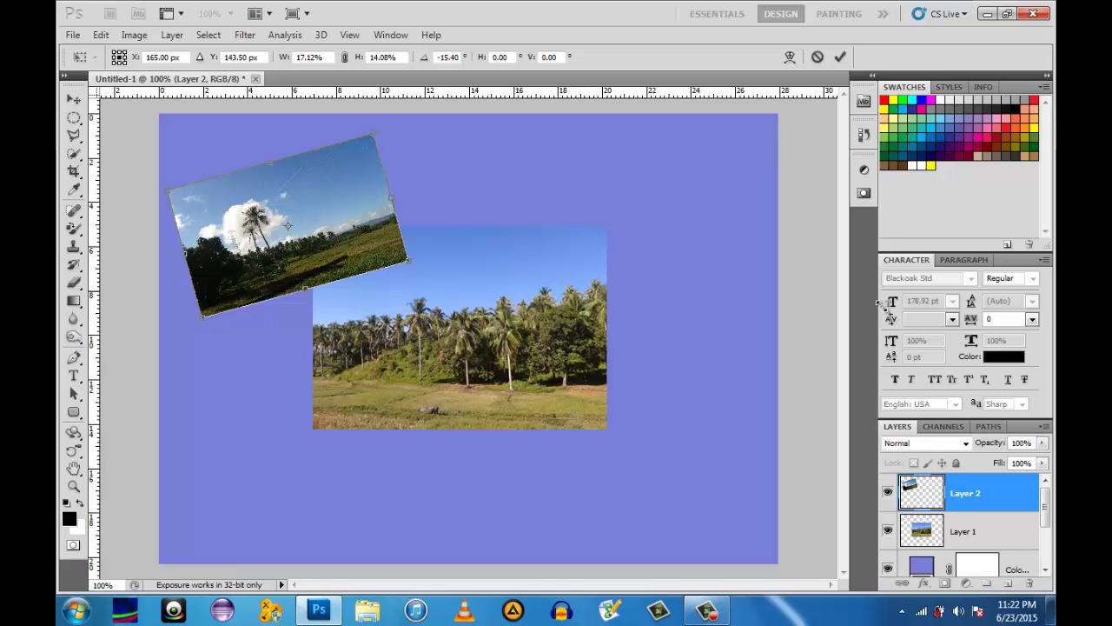
{"action": "left_click_drag", "start_coordinate": [306, 288], "coordinate": [308, 302]}
{"action": "left_click_drag", "start_coordinate": [393, 204], "coordinate": [399, 202]}
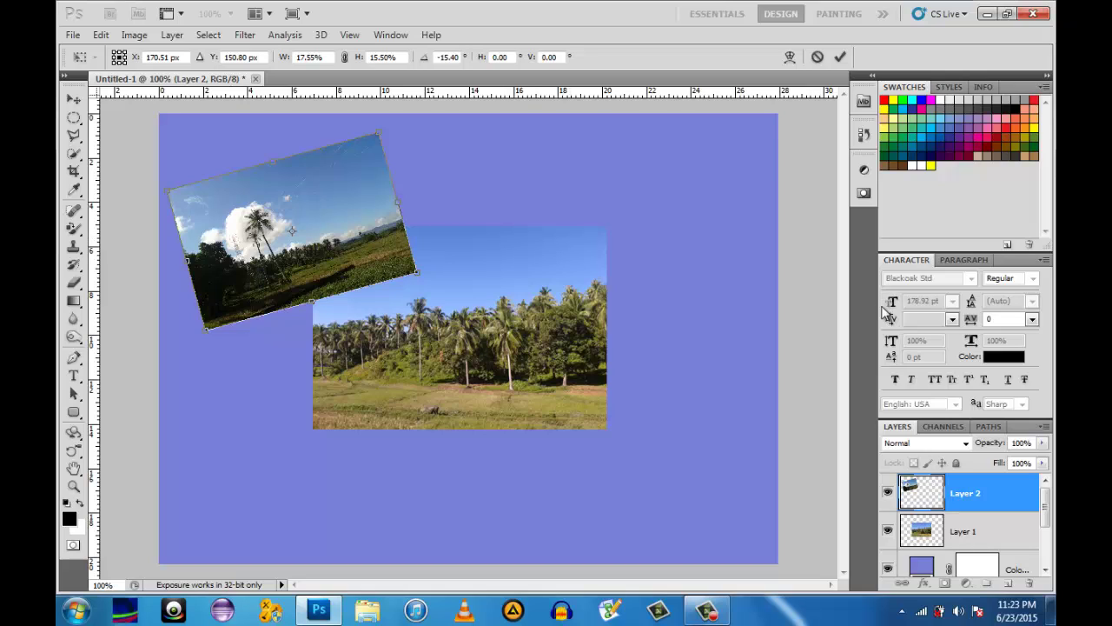
{"action": "left_click", "coordinate": [839, 56]}
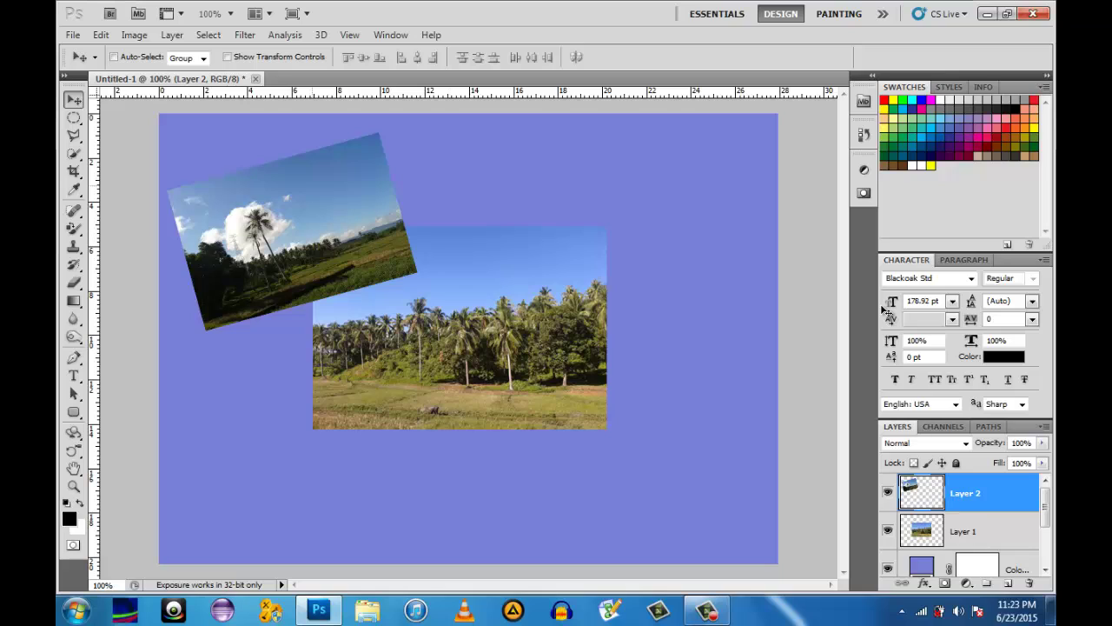
Open another landscape photo, 20150530_074754.jpg, from the motiong photos folder
{"action": "key", "text": "alt"}
{"action": "left_click", "coordinate": [73, 35]}
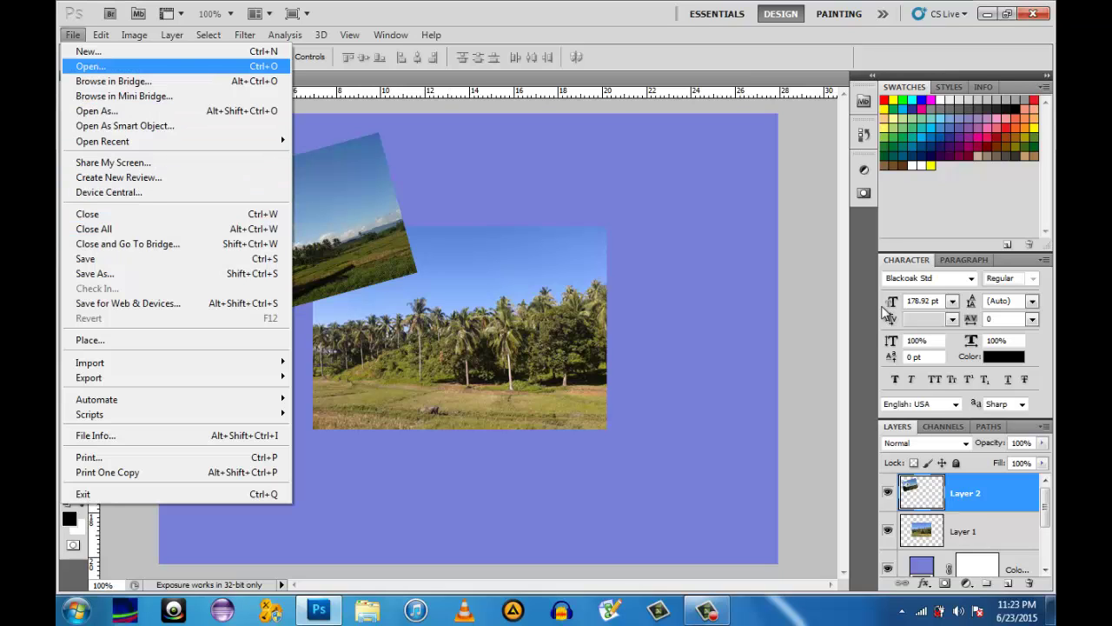
{"action": "key", "text": "Escape"}
{"action": "key", "text": "Escape"}
{"action": "key", "text": "ctrl+o"}
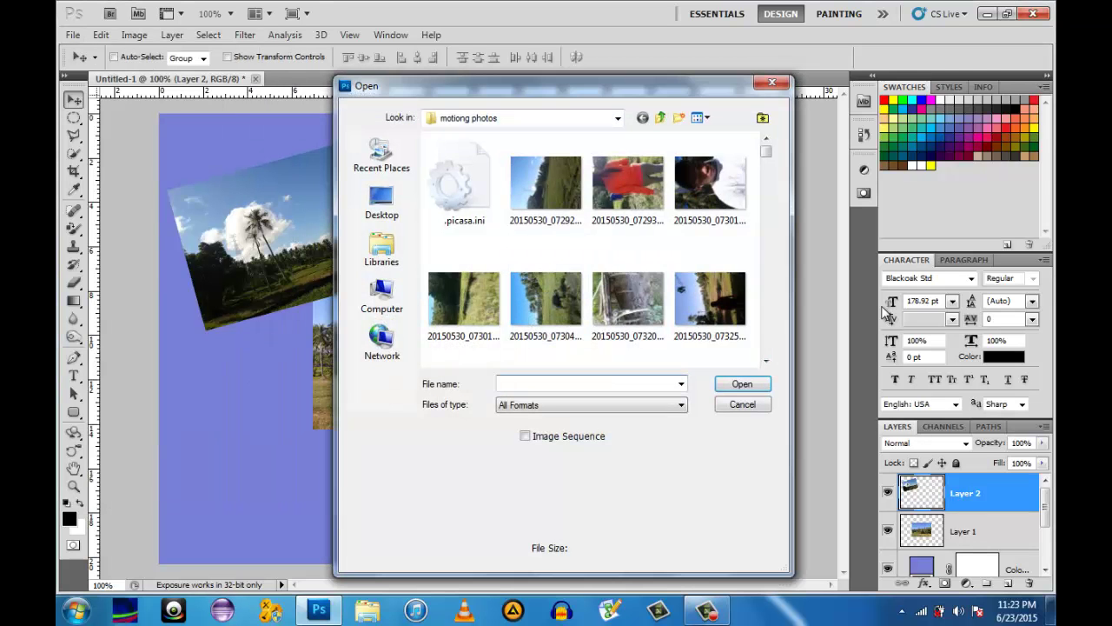
{"action": "scroll", "coordinate": [591, 252], "scroll_direction": "down", "scroll_amount": 10}
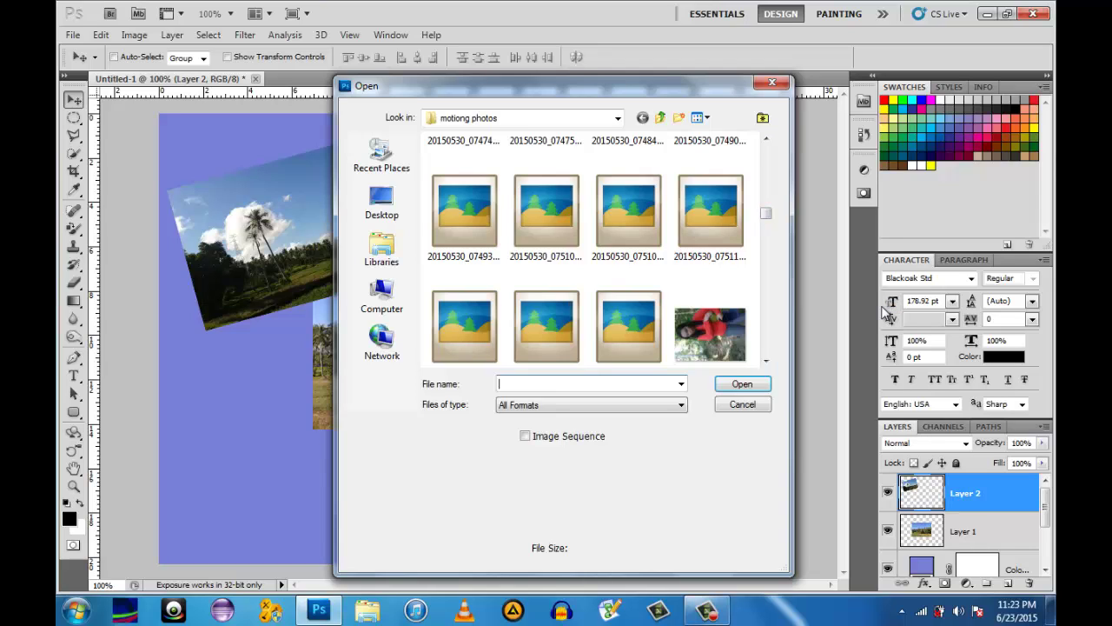
{"action": "left_click", "coordinate": [766, 139]}
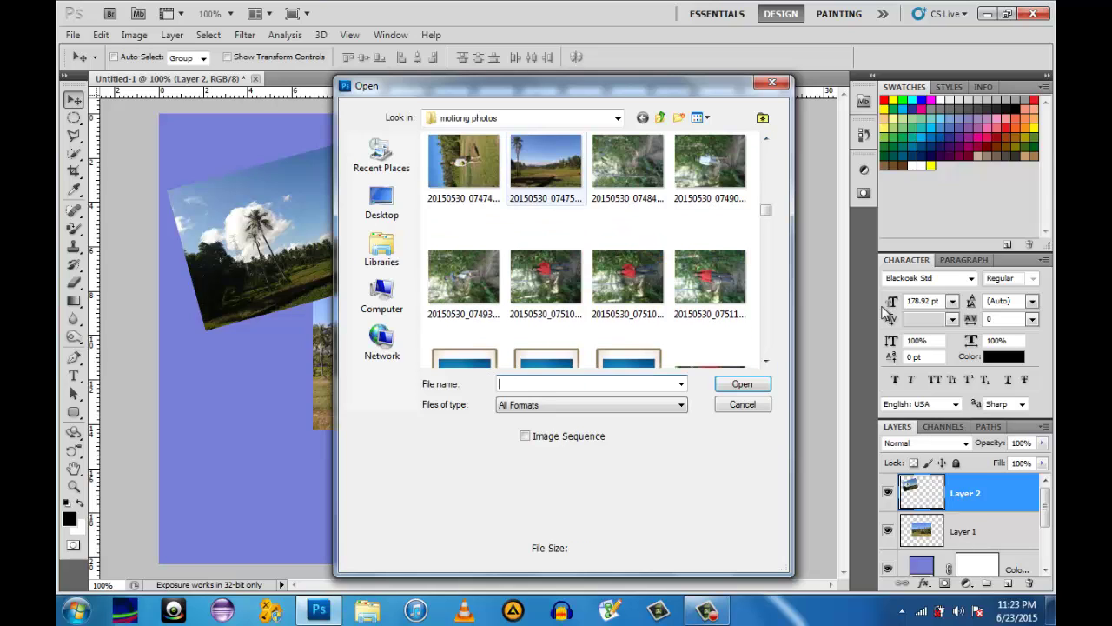
{"action": "left_click", "coordinate": [546, 165]}
{"action": "key", "text": "Return"}
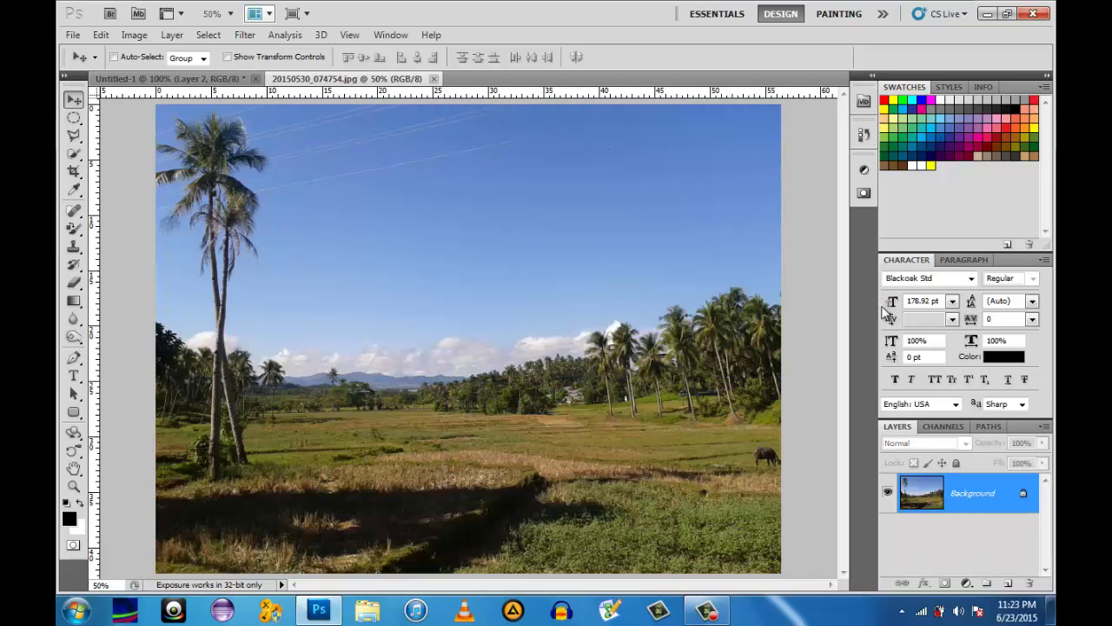
Arrange the two documents side by side, copy photo 20150530_074754.jpg into Untitled-1 as a new layer, and close its document
{"action": "left_click", "coordinate": [258, 13]}
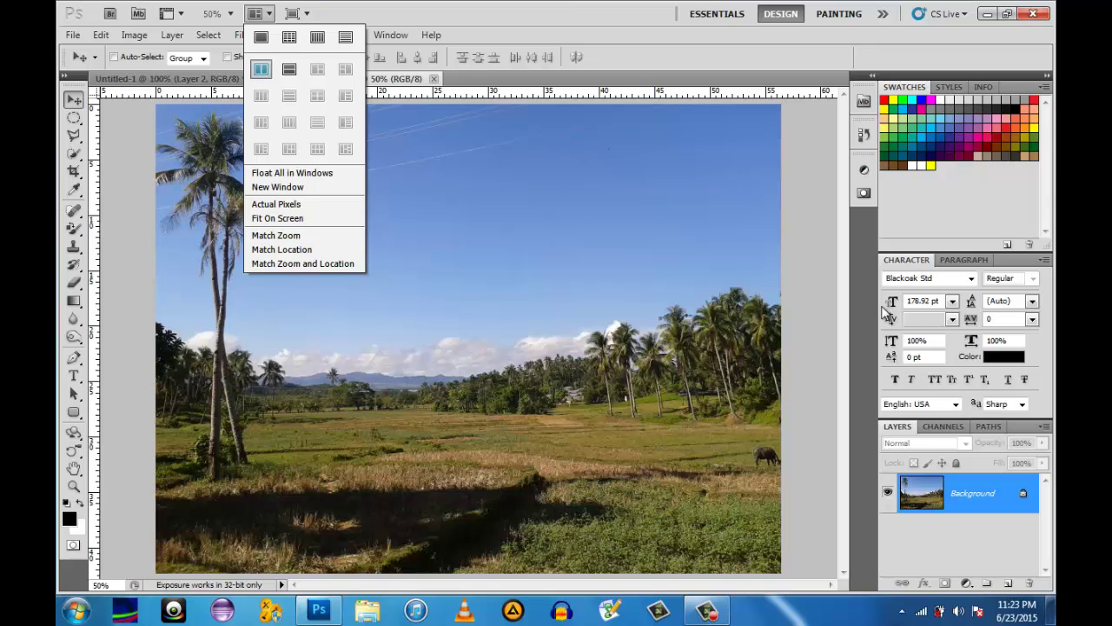
{"action": "left_click", "coordinate": [261, 68]}
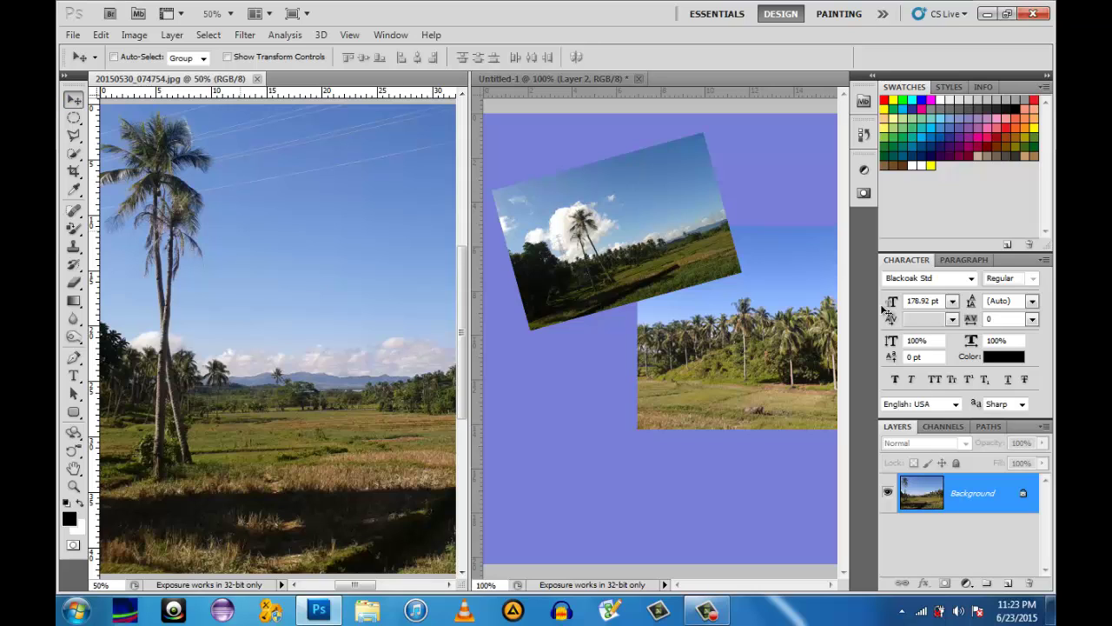
{"action": "left_click_drag", "start_coordinate": [243, 217], "coordinate": [661, 326]}
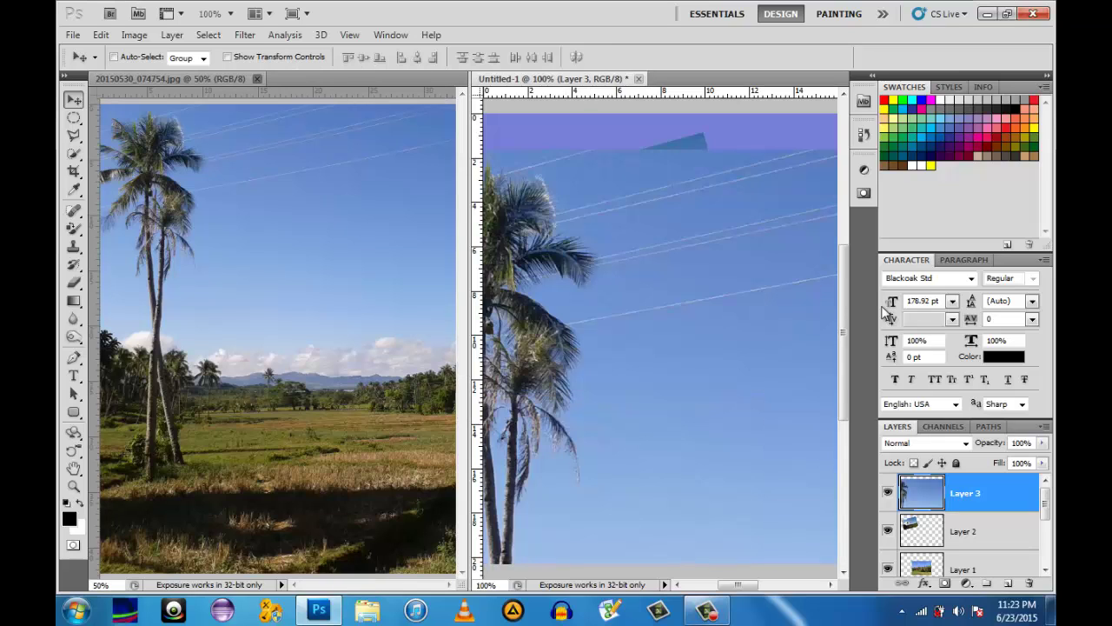
{"action": "left_click", "coordinate": [256, 78]}
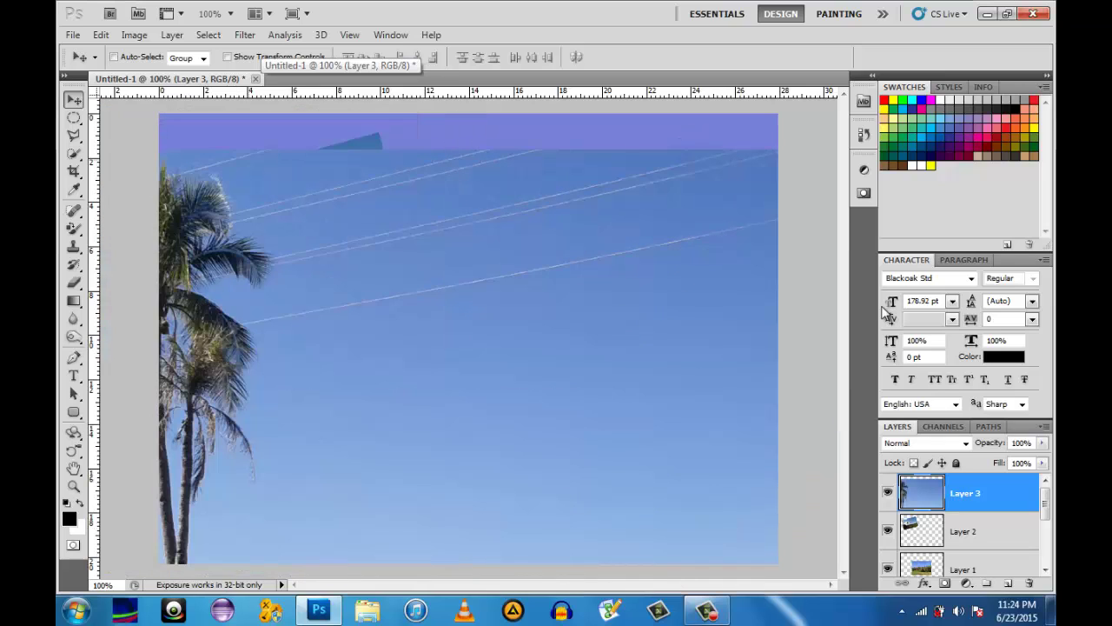
Start a free transform on Layer 3 and move the photo to about X 870 px, Y 624 px, bringing its upper-left corner onto the canvas
{"action": "key", "text": "ctrl+t"}
{"action": "key", "text": "alt+e"}
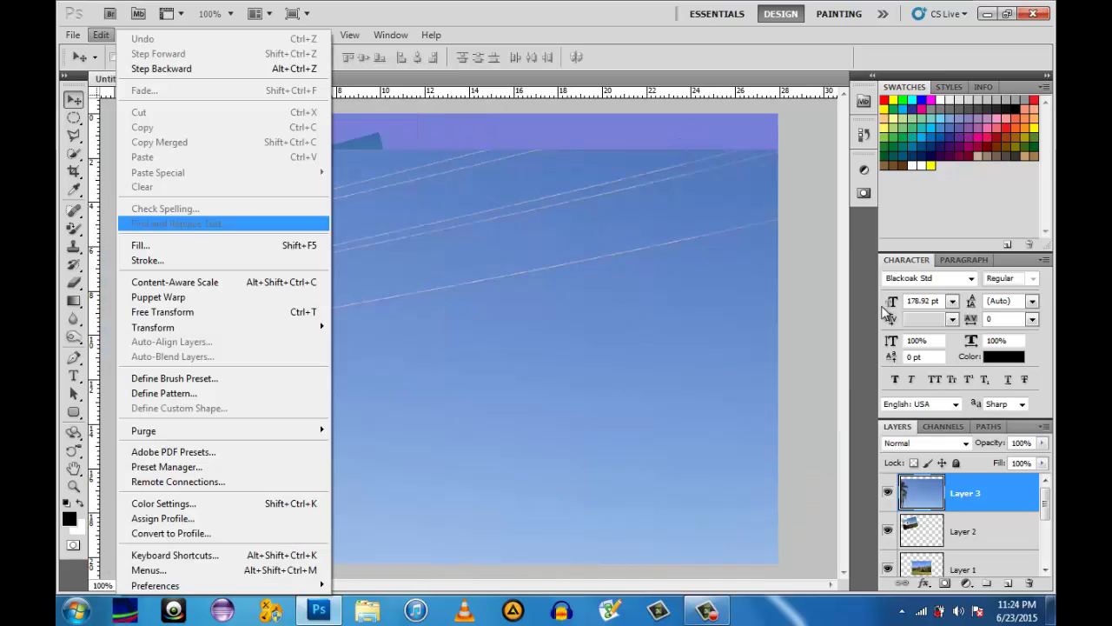
{"action": "key", "text": "Down"}
{"action": "key", "text": "Down"}
{"action": "key", "text": "Up"}
{"action": "key", "text": "Up"}
{"action": "key", "text": "Return"}
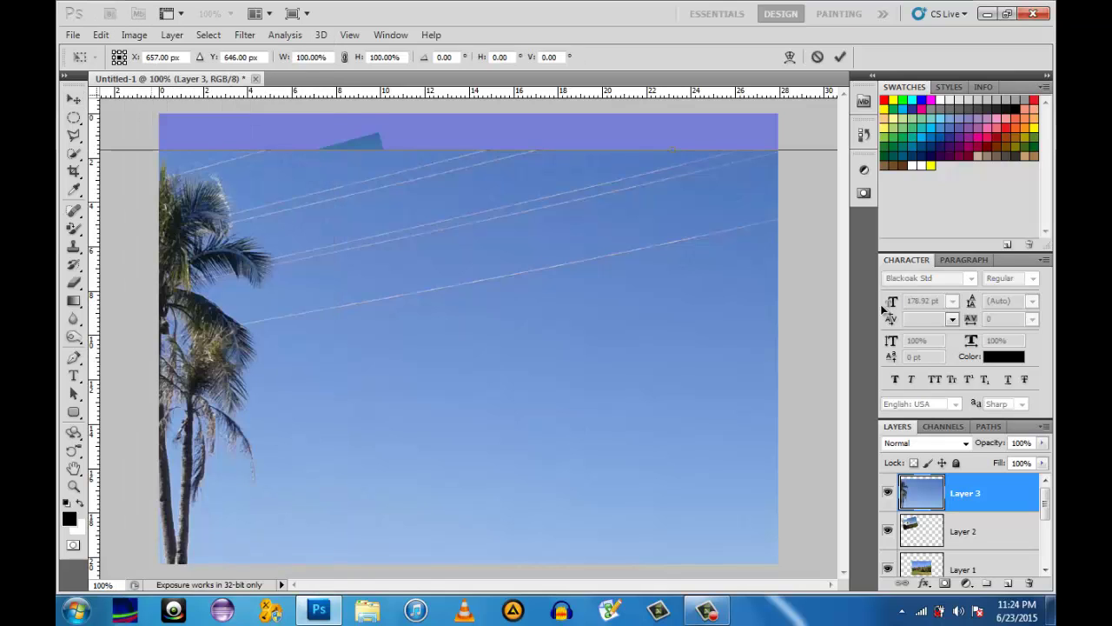
{"action": "left_click_drag", "start_coordinate": [176, 202], "coordinate": [191, 195]}
{"action": "left_click_drag", "start_coordinate": [881, 306], "coordinate": [881, 306]}
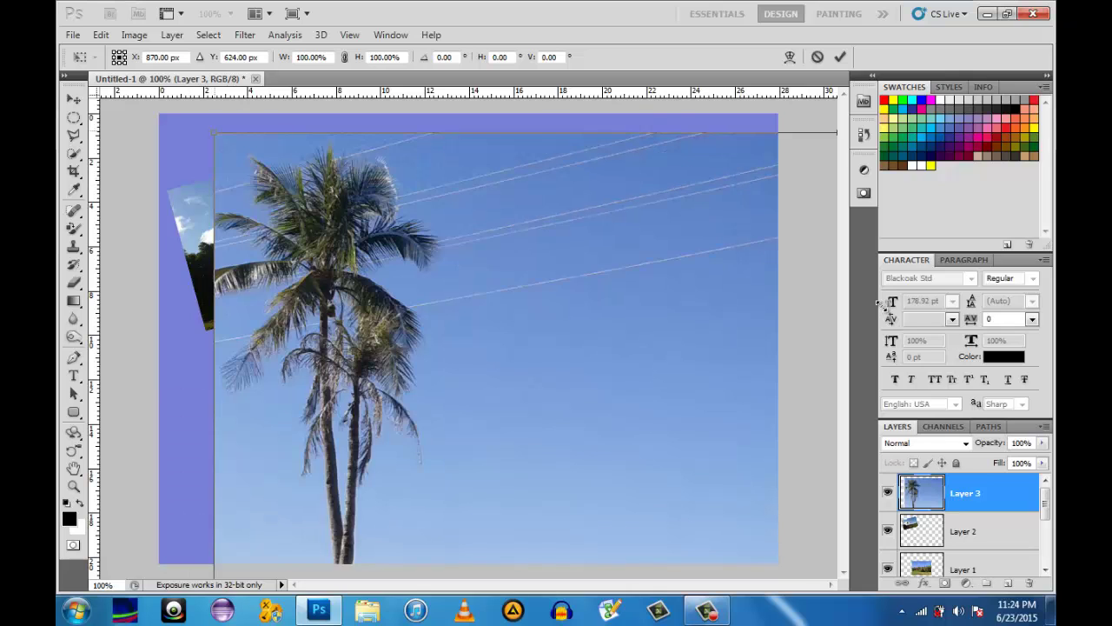
Scale the Layer 3 photo down in stages to about 18% width and 13% height, placing it in the canvas's upper-right area
{"action": "mouse_move", "coordinate": [214, 133]}
{"action": "left_mouse_down"}
{"action": "mouse_move", "coordinate": [303, 245]}
{"action": "mouse_move", "coordinate": [445, 349]}
{"action": "left_mouse_up"}
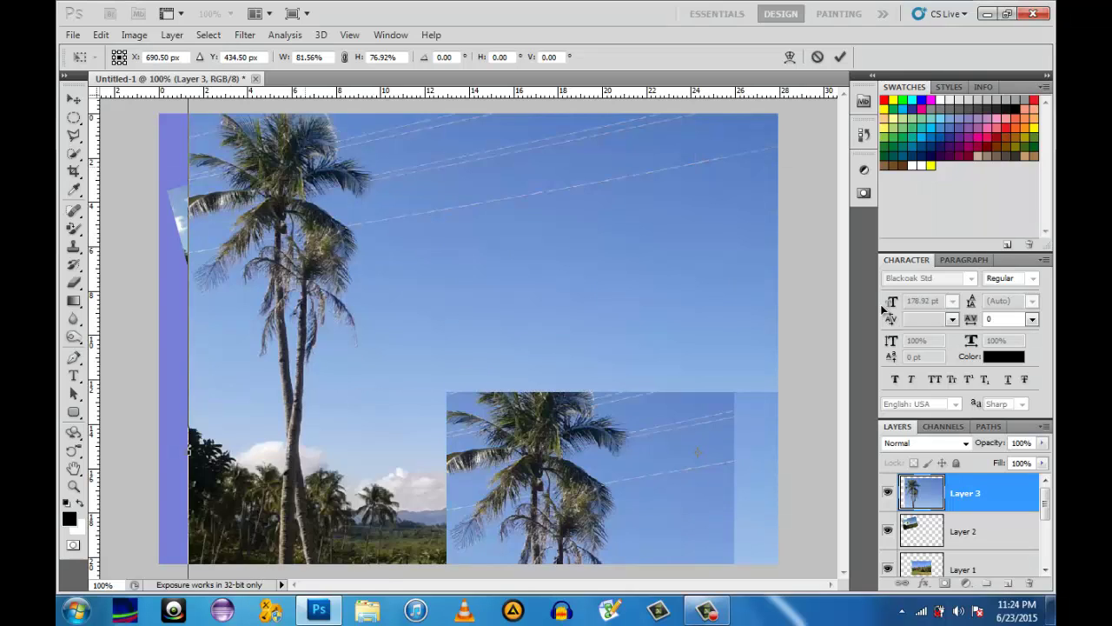
{"action": "left_click_drag", "start_coordinate": [698, 452], "coordinate": [700, 474]}
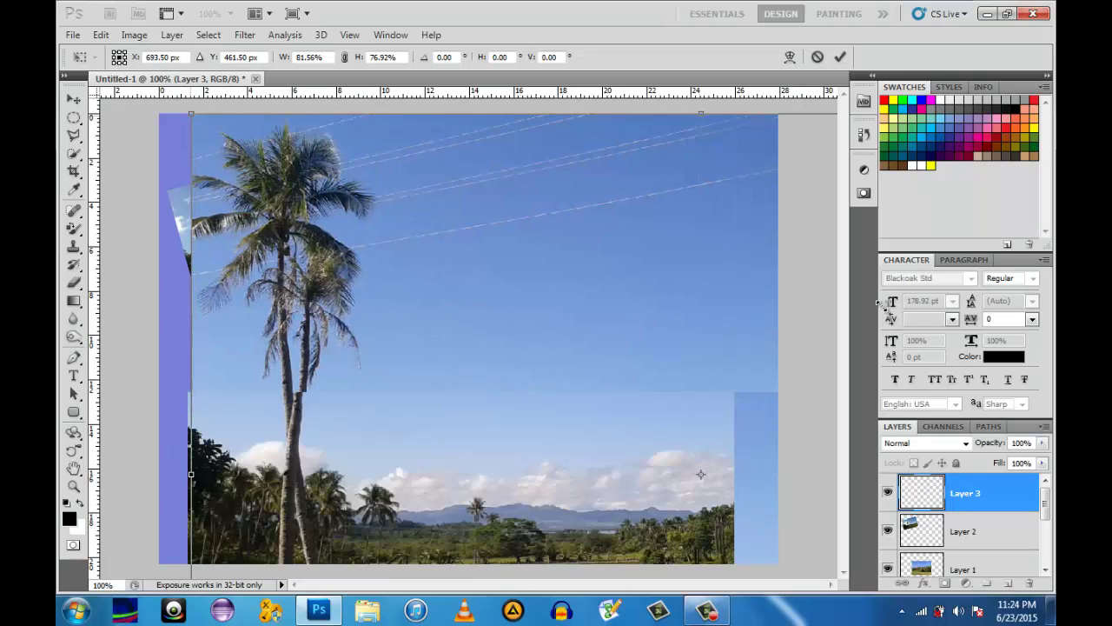
{"action": "left_click_drag", "start_coordinate": [191, 113], "coordinate": [504, 369]}
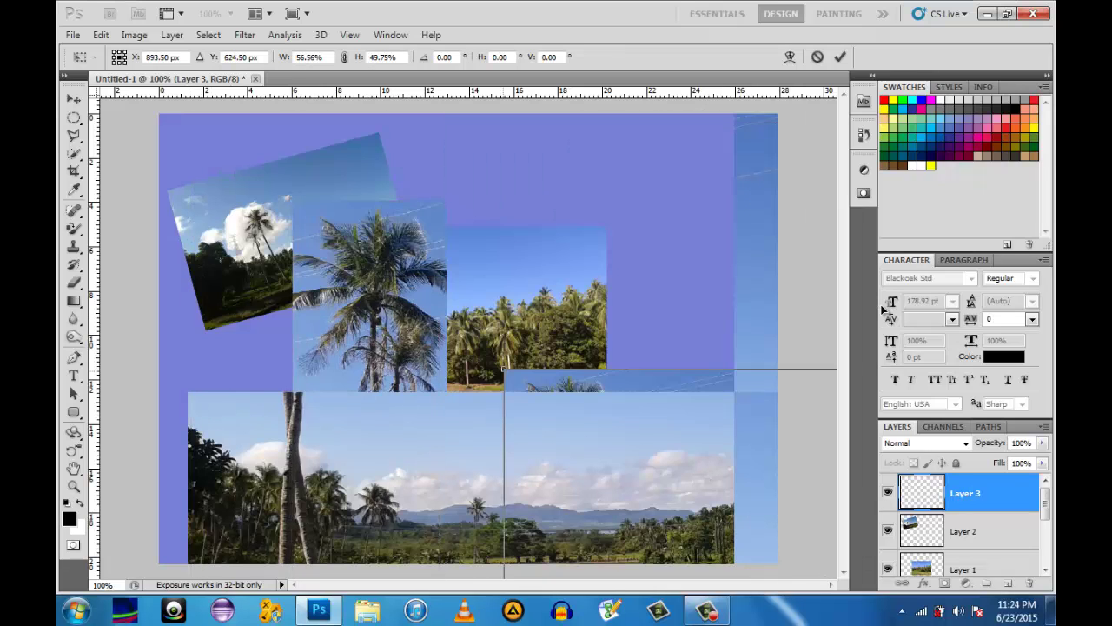
{"action": "left_click_drag", "start_coordinate": [752, 520], "coordinate": [600, 385]}
{"action": "left_click_drag", "start_coordinate": [247, 153], "coordinate": [519, 348]}
{"action": "left_click_drag", "start_coordinate": [621, 421], "coordinate": [507, 325]}
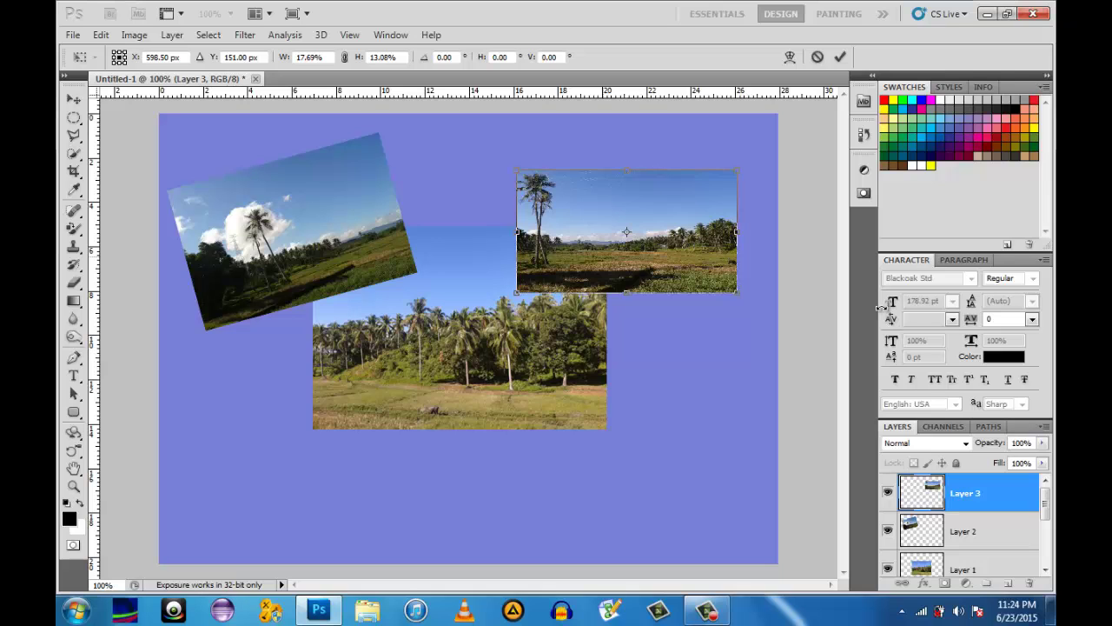
Rotate the Layer 3 photo to about 21°, increase its height to about 14.5%, and apply the transform
{"action": "left_click_drag", "start_coordinate": [882, 308], "coordinate": [879, 304]}
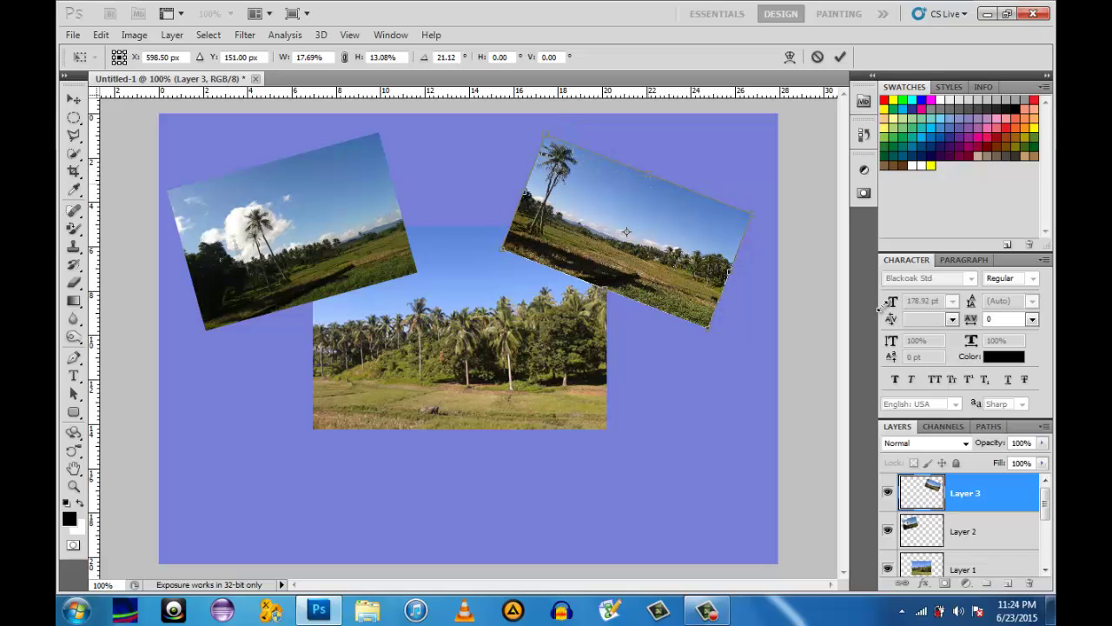
{"action": "left_click_drag", "start_coordinate": [649, 174], "coordinate": [653, 165]}
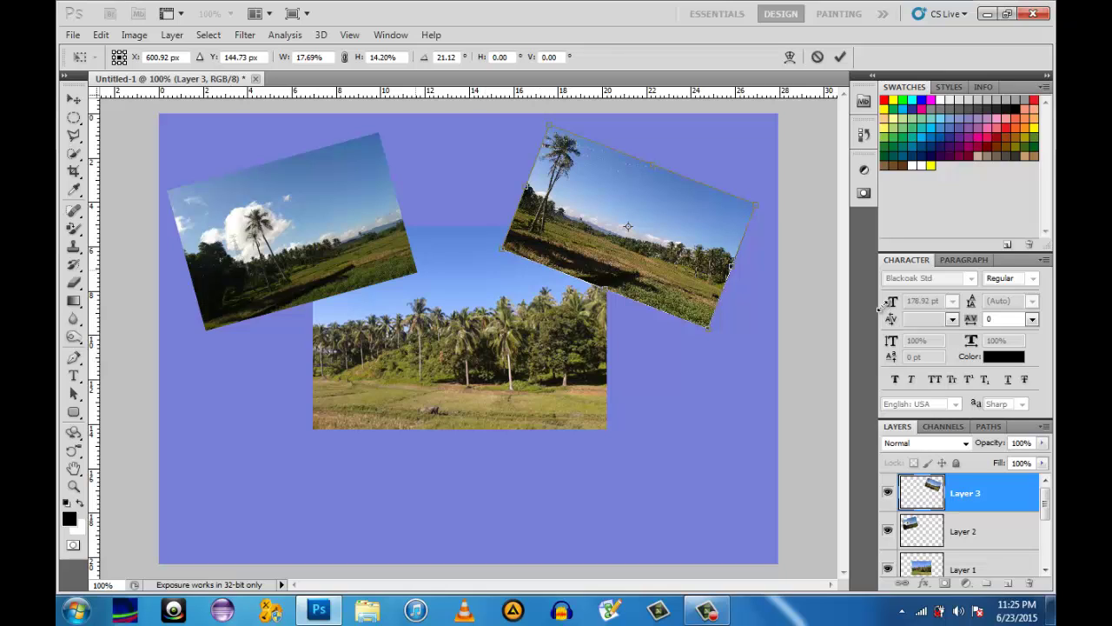
{"action": "left_click_drag", "start_coordinate": [883, 308], "coordinate": [881, 304]}
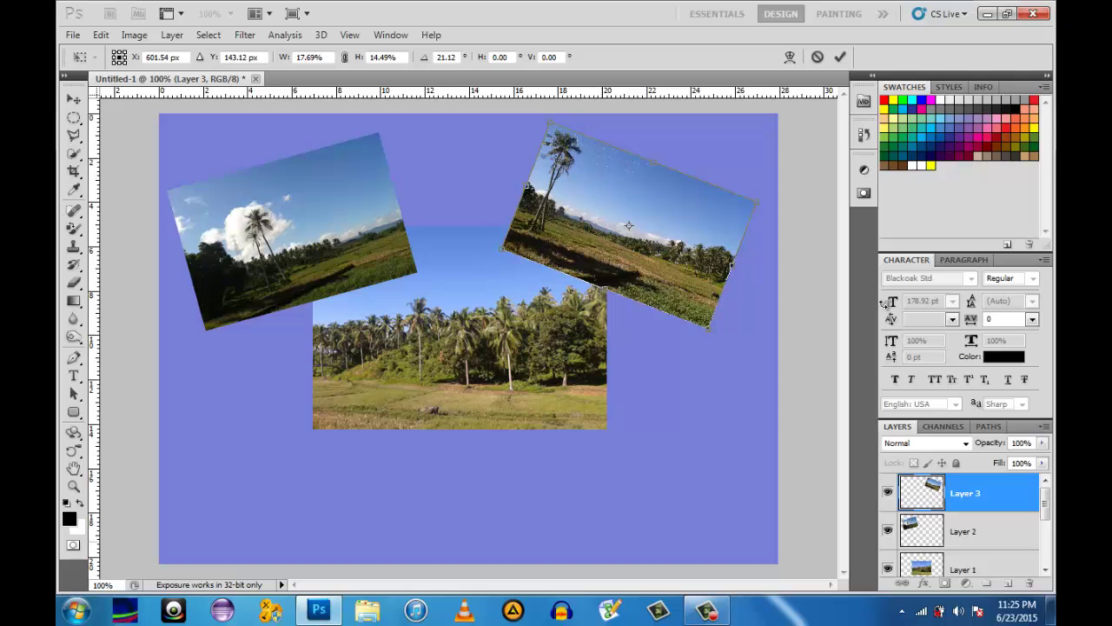
{"action": "key", "text": "Return"}
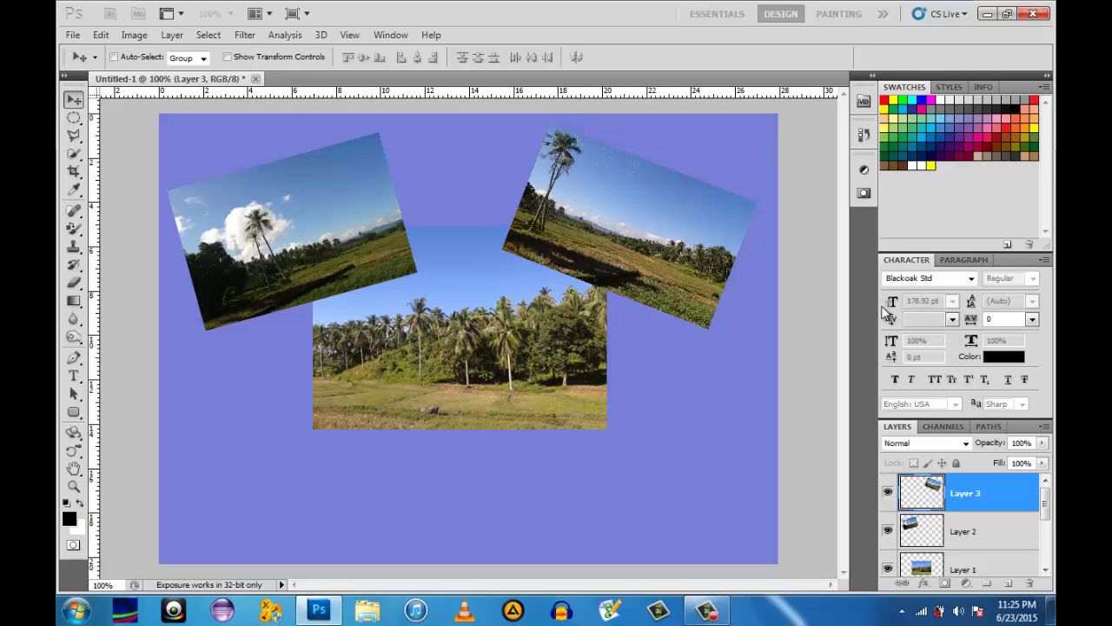
Open the landscape photo 20150530_075702.jpg from the motiong photos folder
{"action": "left_click", "coordinate": [73, 35]}
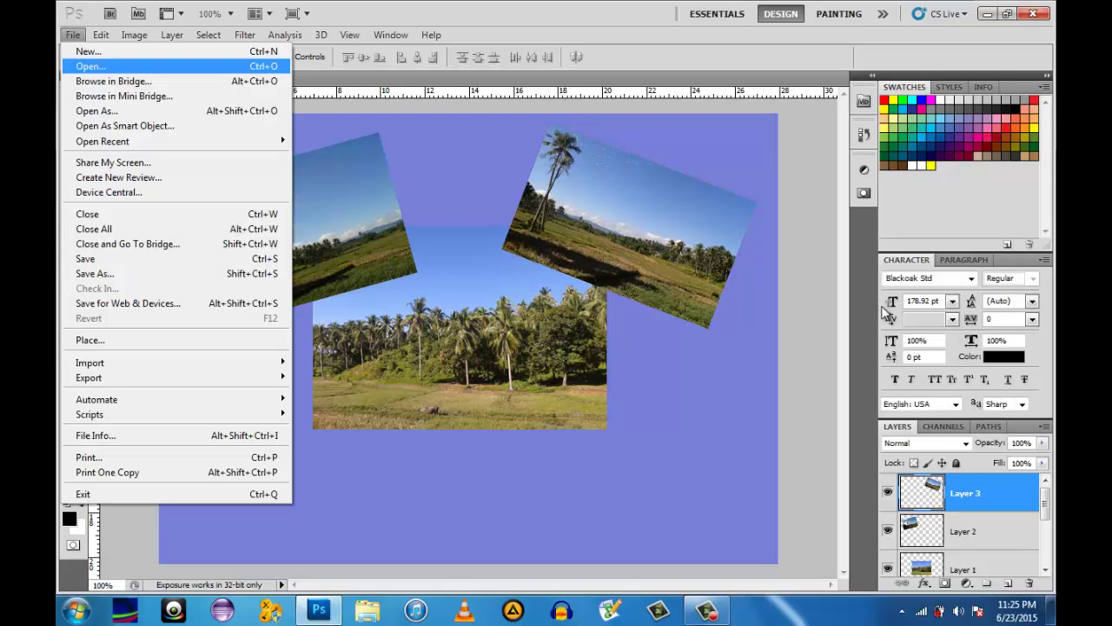
{"action": "key", "text": "Return"}
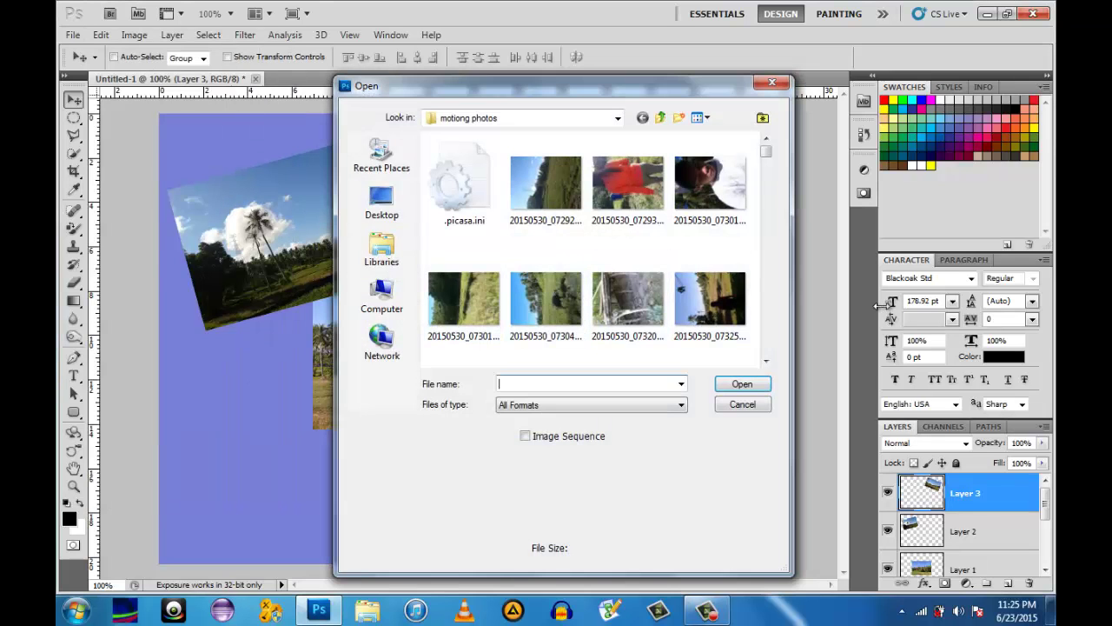
{"action": "left_click", "coordinate": [766, 360]}
{"action": "left_click", "coordinate": [765, 361]}
{"action": "left_click", "coordinate": [766, 360]}
{"action": "left_click", "coordinate": [766, 361]}
{"action": "scroll", "coordinate": [886, 313], "scroll_direction": "down", "scroll_amount": 1}
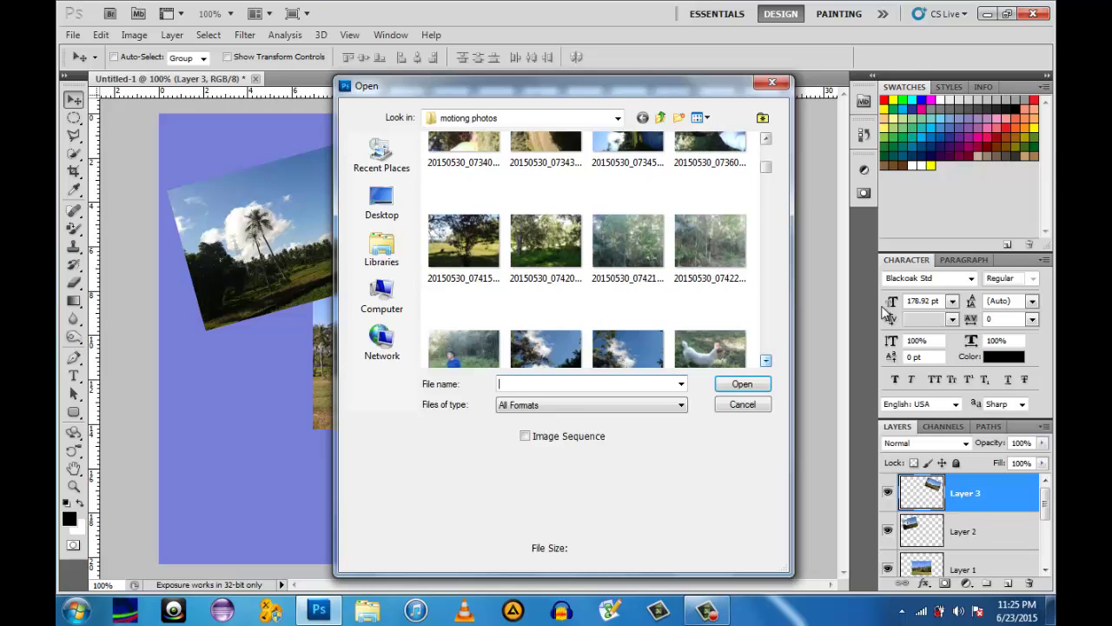
{"action": "scroll", "coordinate": [886, 313], "scroll_direction": "down", "scroll_amount": 1}
{"action": "scroll", "coordinate": [887, 313], "scroll_direction": "down", "scroll_amount": 1}
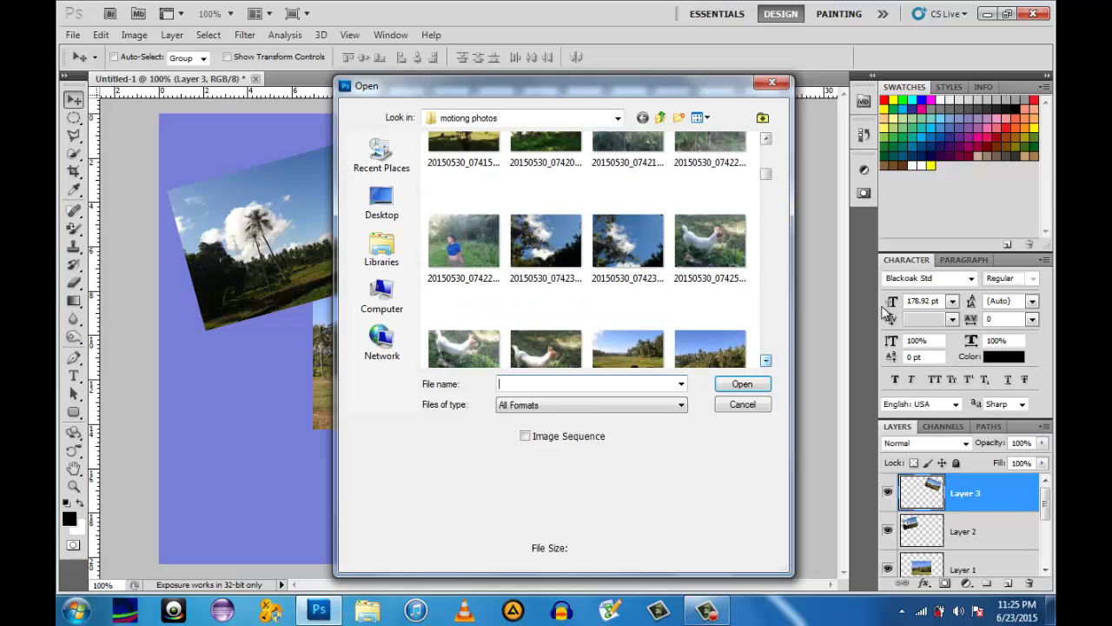
{"action": "scroll", "coordinate": [886, 313], "scroll_direction": "down", "scroll_amount": 4}
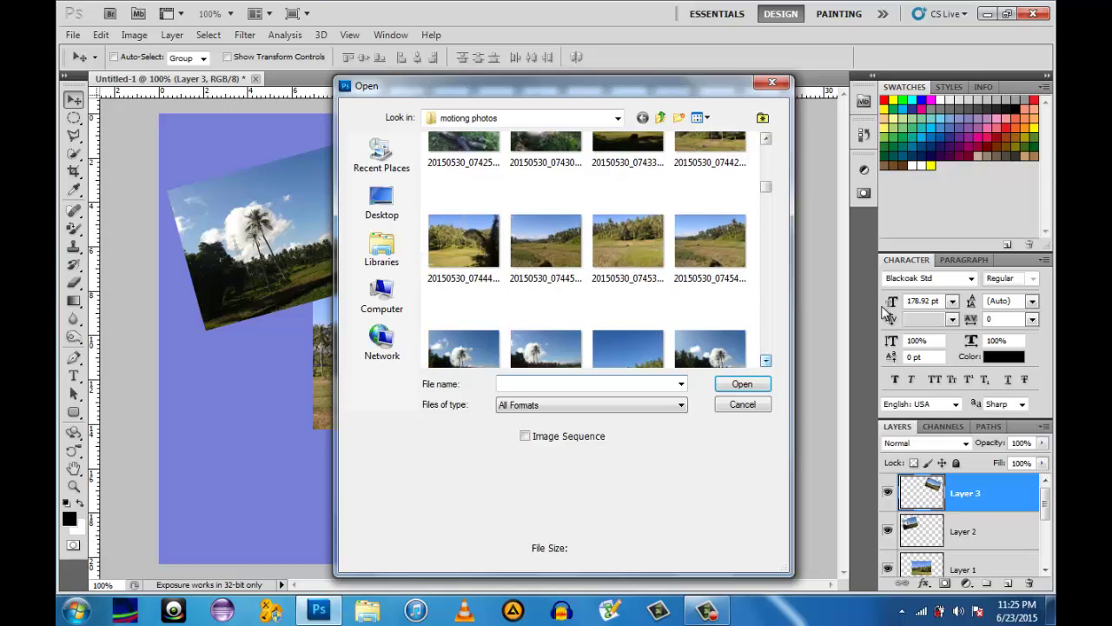
{"action": "scroll", "coordinate": [886, 313], "scroll_direction": "down", "scroll_amount": 3}
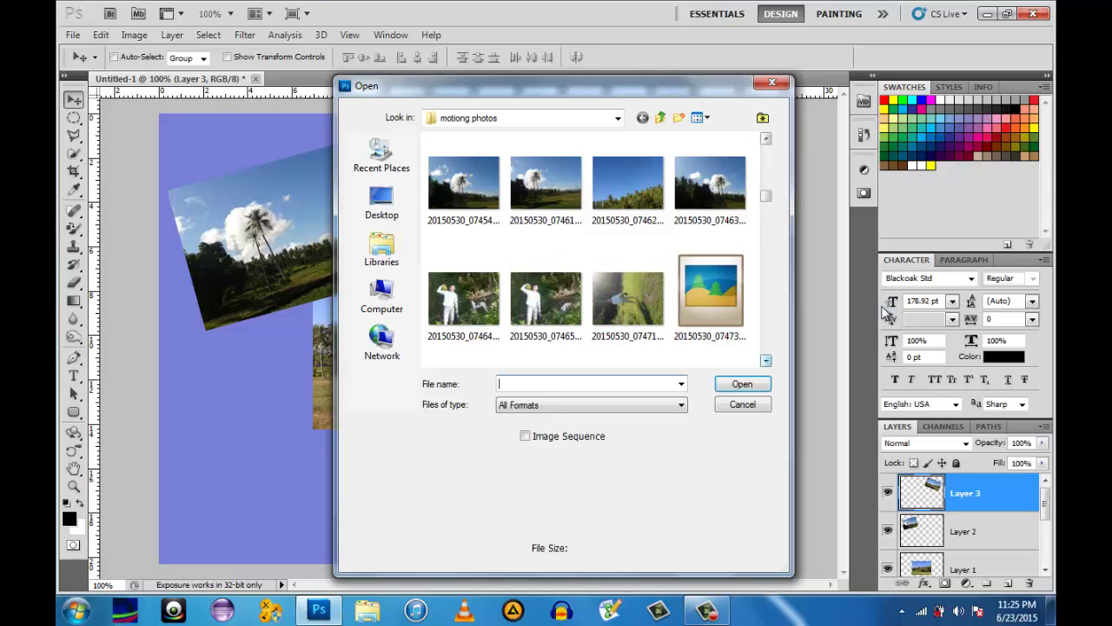
{"action": "scroll", "coordinate": [886, 313], "scroll_direction": "down", "scroll_amount": 2}
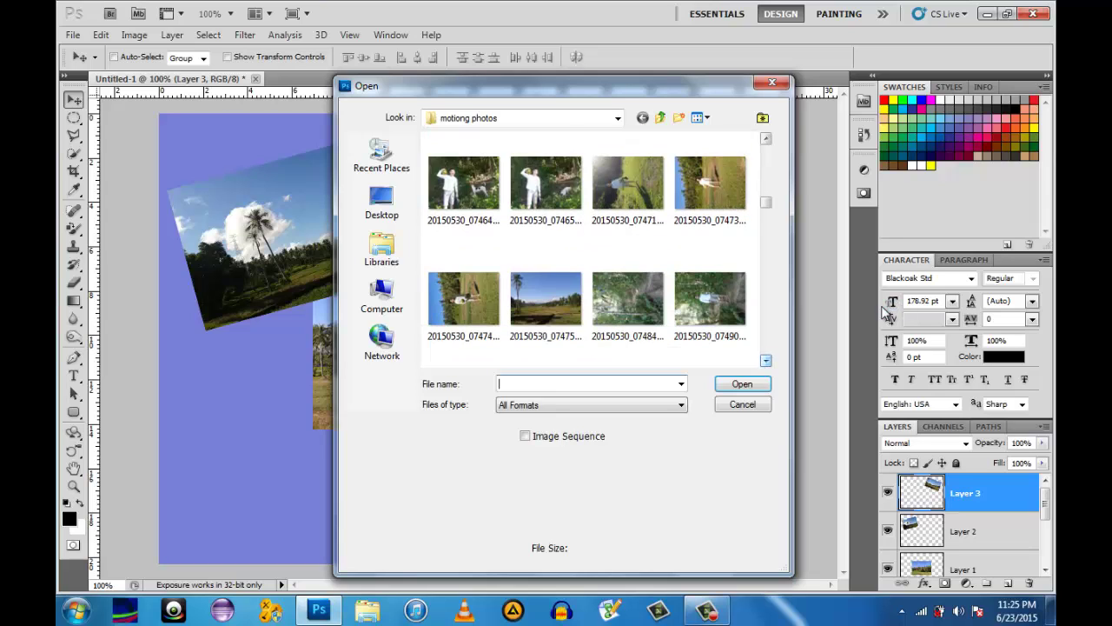
{"action": "scroll", "coordinate": [886, 313], "scroll_direction": "down", "scroll_amount": 4}
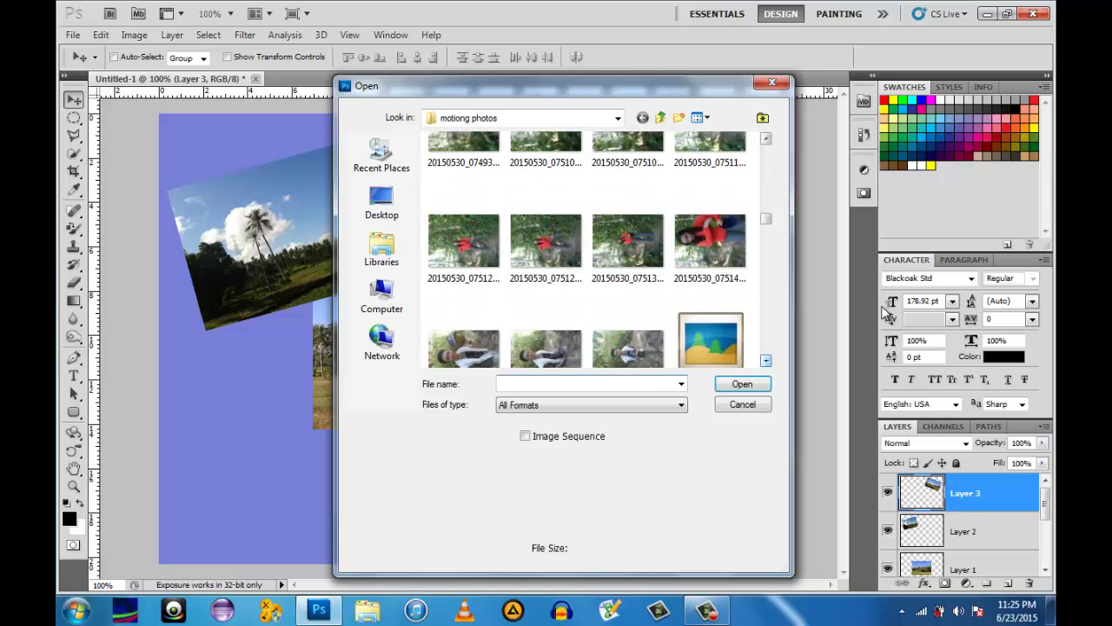
{"action": "scroll", "coordinate": [887, 312], "scroll_direction": "down", "scroll_amount": 1}
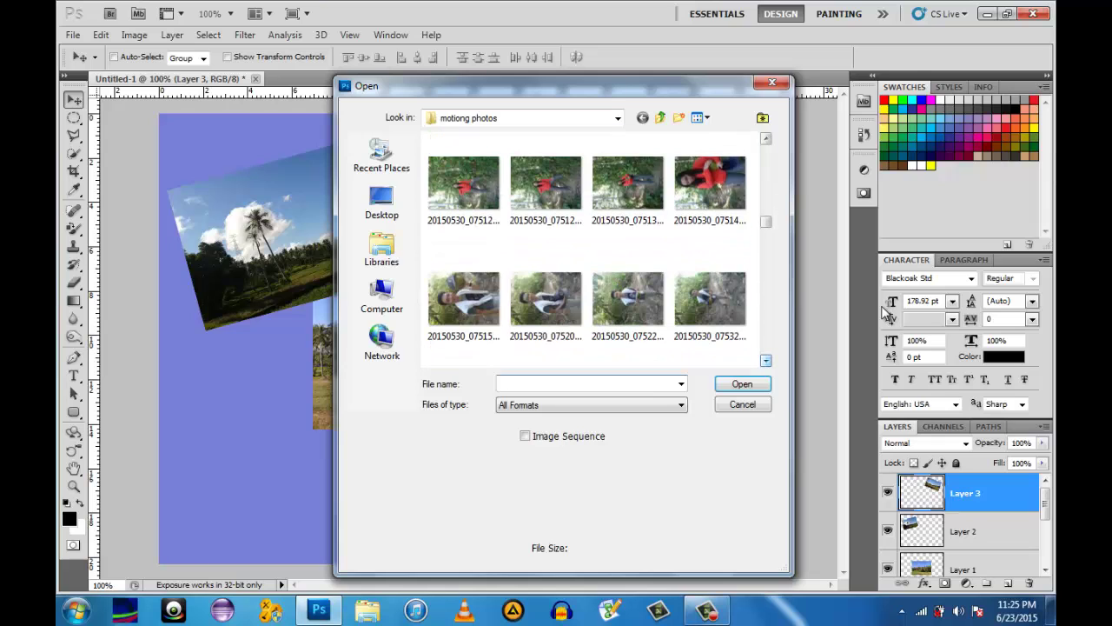
{"action": "scroll", "coordinate": [886, 312], "scroll_direction": "down", "scroll_amount": 2}
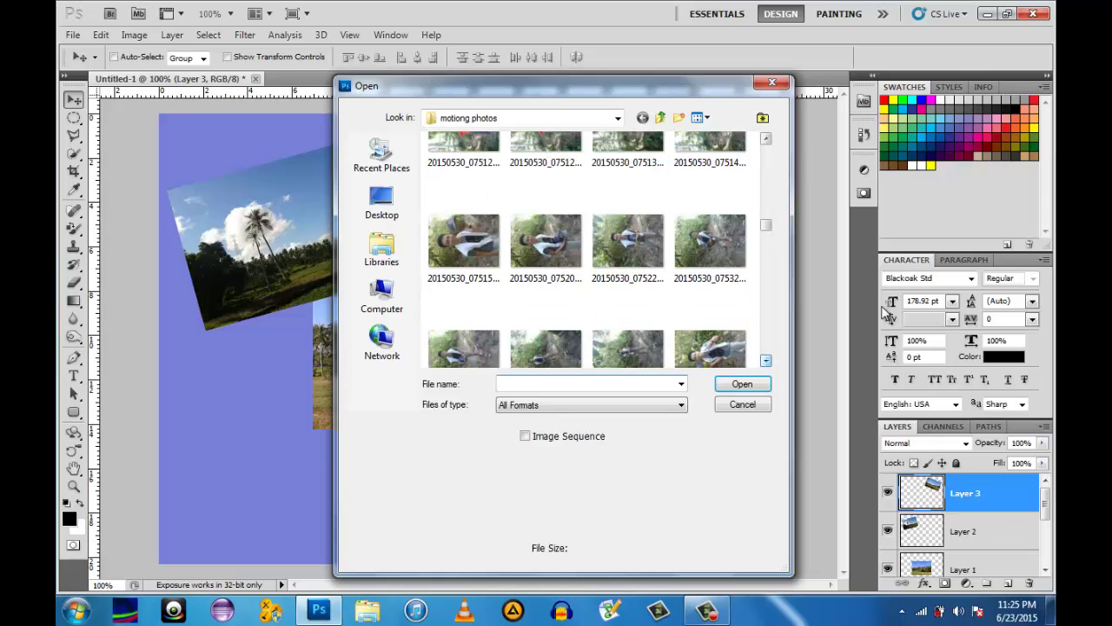
{"action": "scroll", "coordinate": [886, 313], "scroll_direction": "down", "scroll_amount": 1}
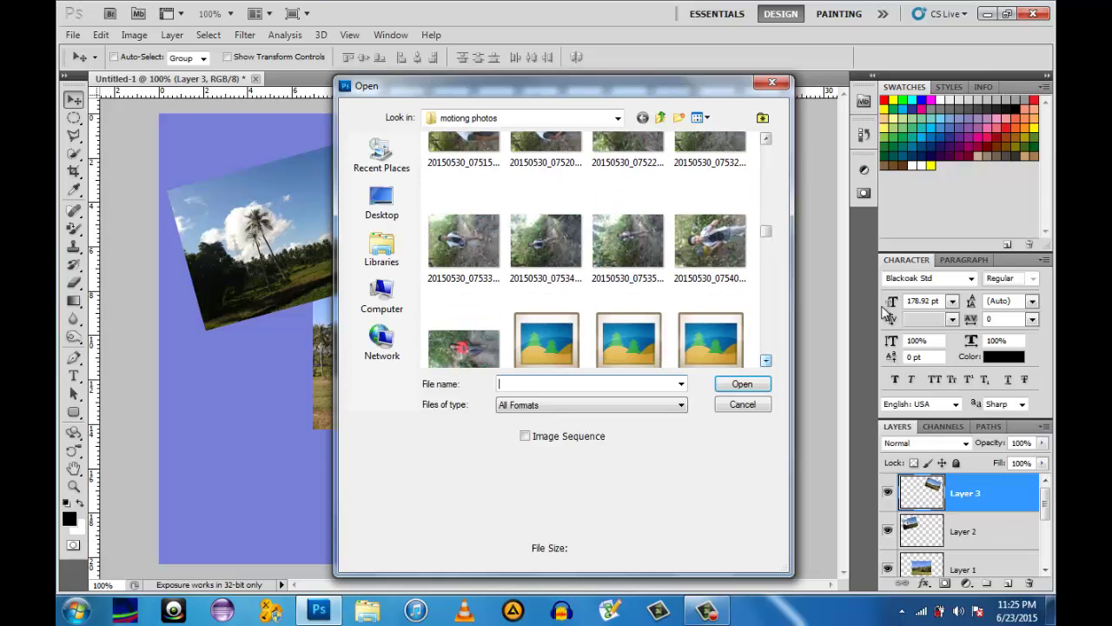
{"action": "scroll", "coordinate": [887, 313], "scroll_direction": "down", "scroll_amount": 2}
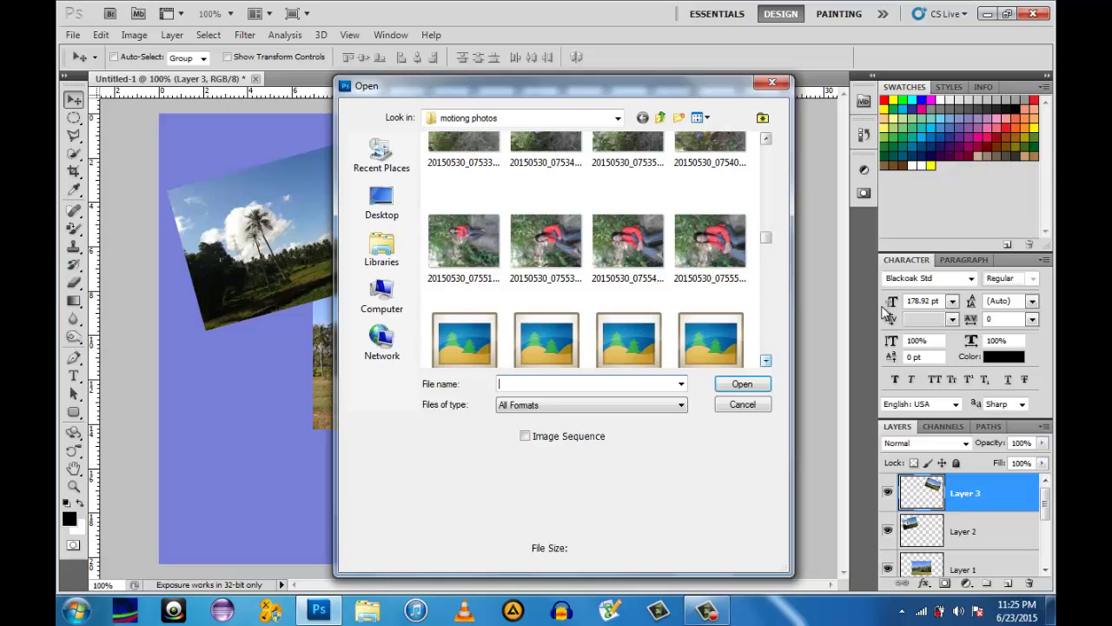
{"action": "scroll", "coordinate": [887, 312], "scroll_direction": "down", "scroll_amount": 1}
{"action": "scroll", "coordinate": [887, 313], "scroll_direction": "down", "scroll_amount": 1}
{"action": "scroll", "coordinate": [887, 313], "scroll_direction": "down", "scroll_amount": 1}
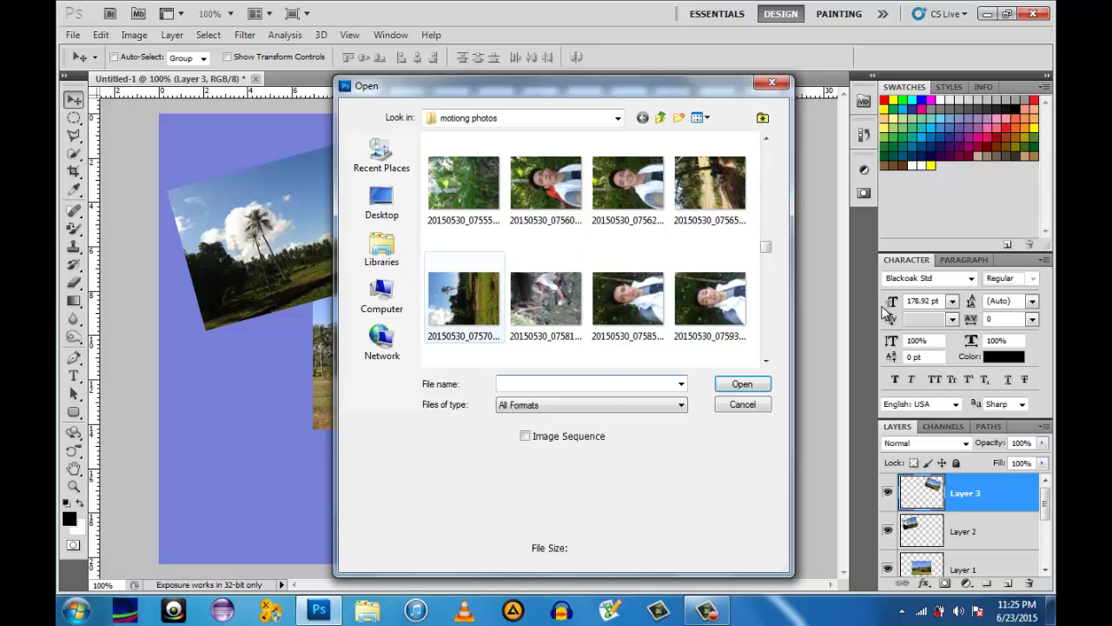
{"action": "left_click", "coordinate": [463, 300]}
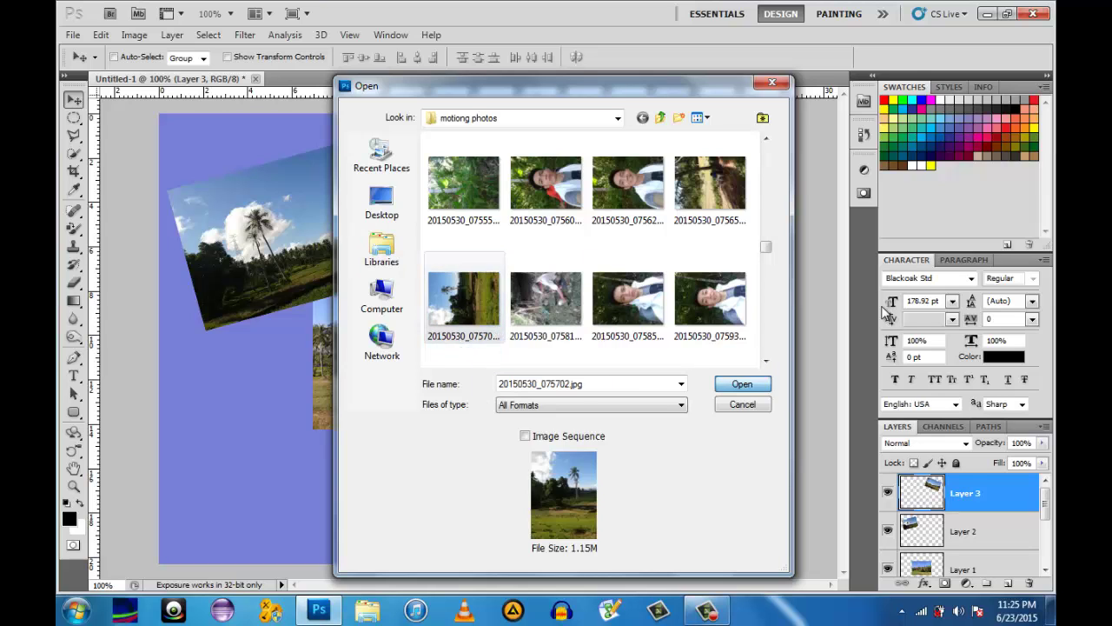
{"action": "key", "text": "Return"}
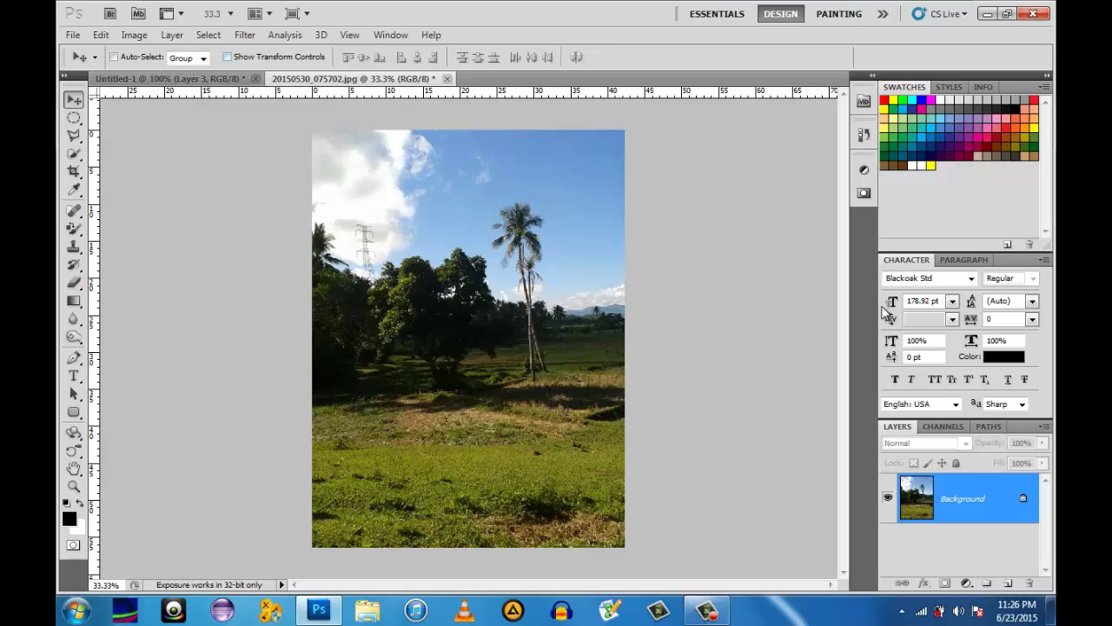
Arrange the two documents side by side, copy photo 20150530_075702.jpg into Untitled-1 as a new layer, and close its document
{"action": "left_click", "coordinate": [259, 14]}
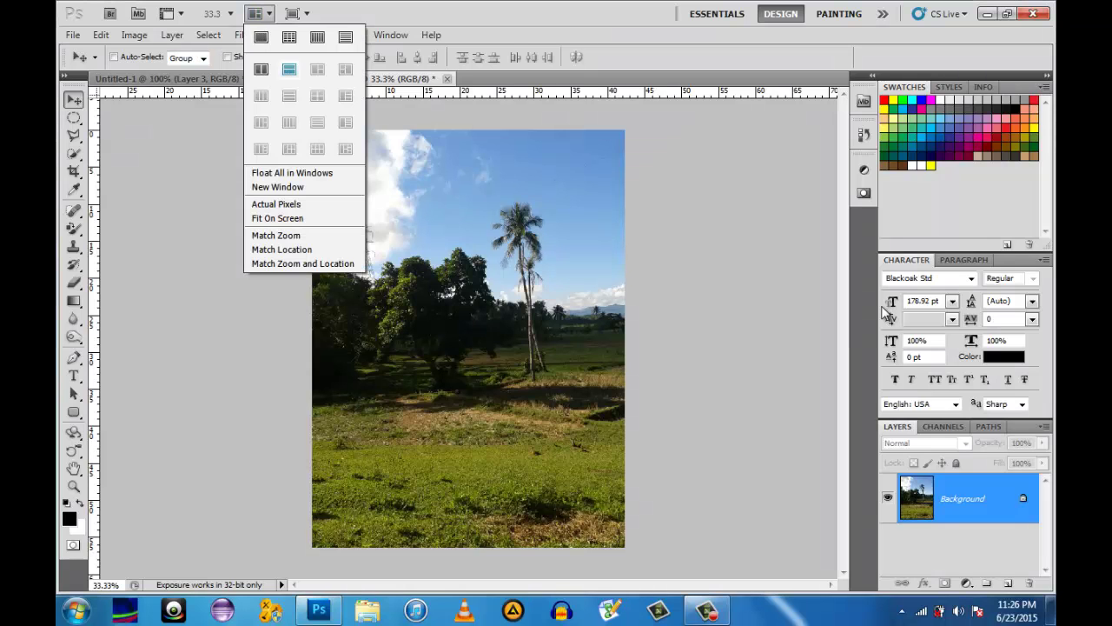
{"action": "left_click", "coordinate": [261, 68]}
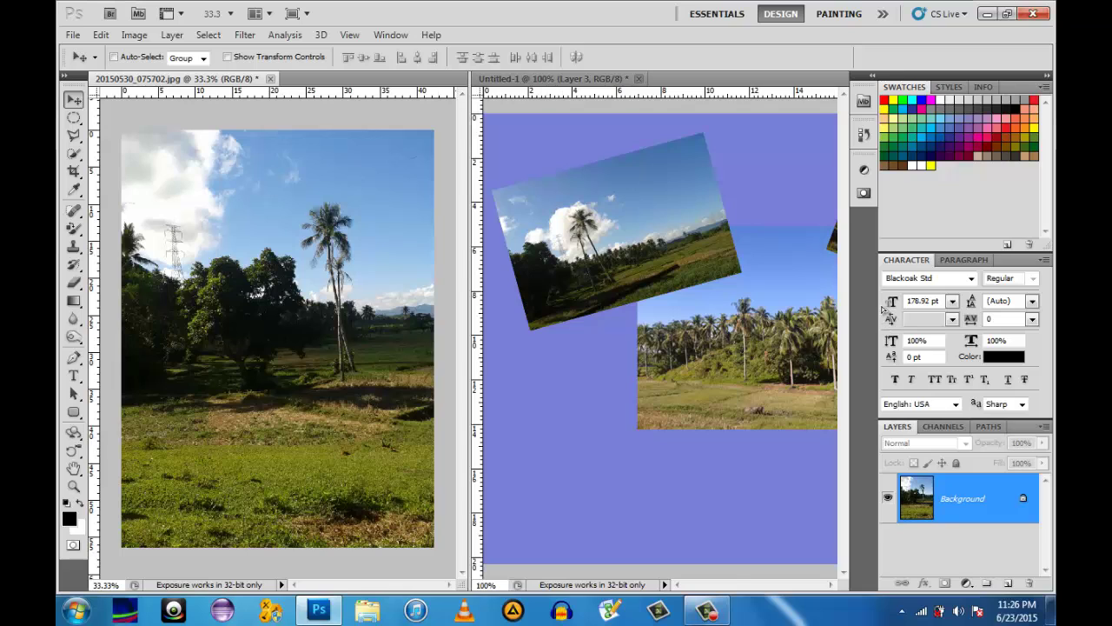
{"action": "key", "text": "ctrl+Tab"}
{"action": "key", "text": "ctrl+v"}
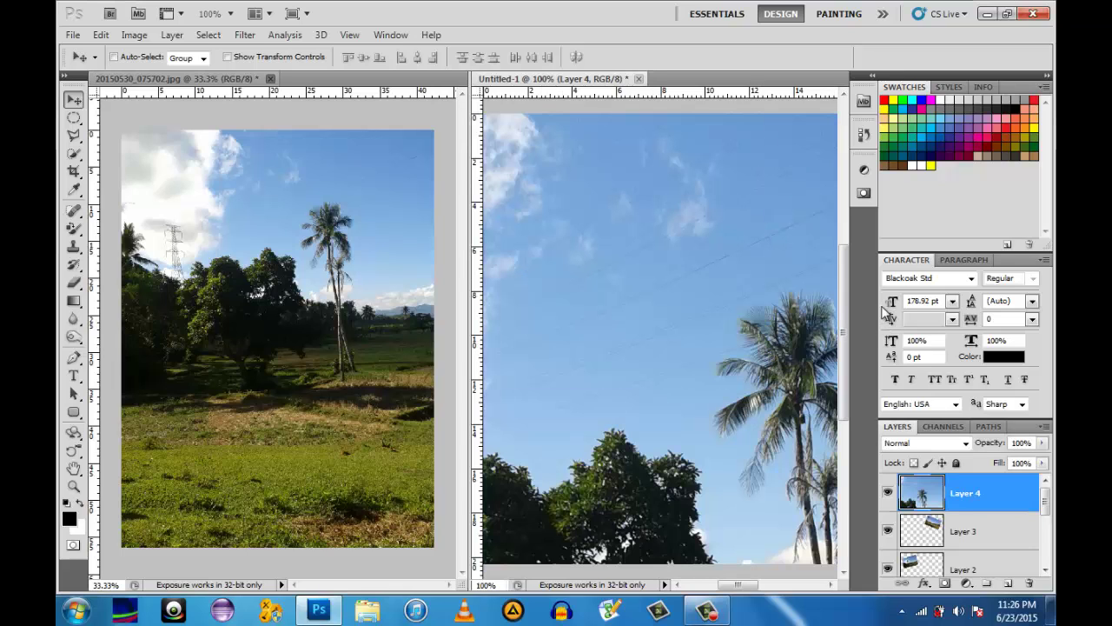
{"action": "key", "text": "ctrl+w"}
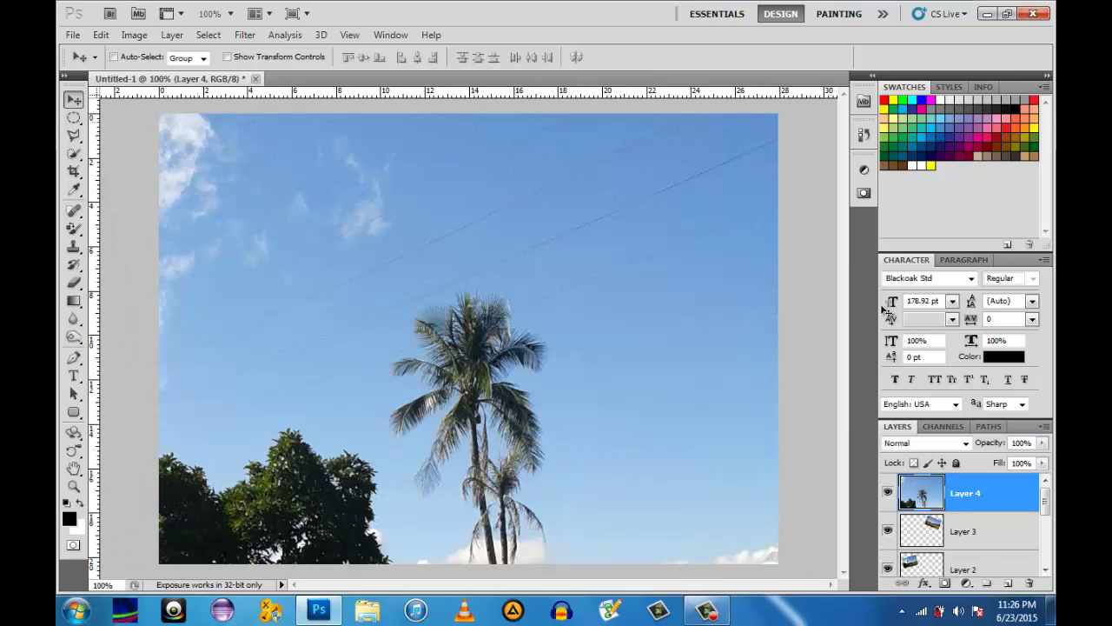
Start a free transform on Layer 4 and move the photo to about X 634 px, Y 824 px, bringing its upper-left corner onto the canvas
{"action": "key", "text": "alt+e"}
{"action": "key", "text": "Down"}
{"action": "key", "text": "Down"}
{"action": "key", "text": "Down"}
{"action": "key", "text": "Down"}
{"action": "key", "text": "Down"}
{"action": "key", "text": "Down"}
{"action": "key", "text": "Escape"}
{"action": "key", "text": "ctrl+t"}
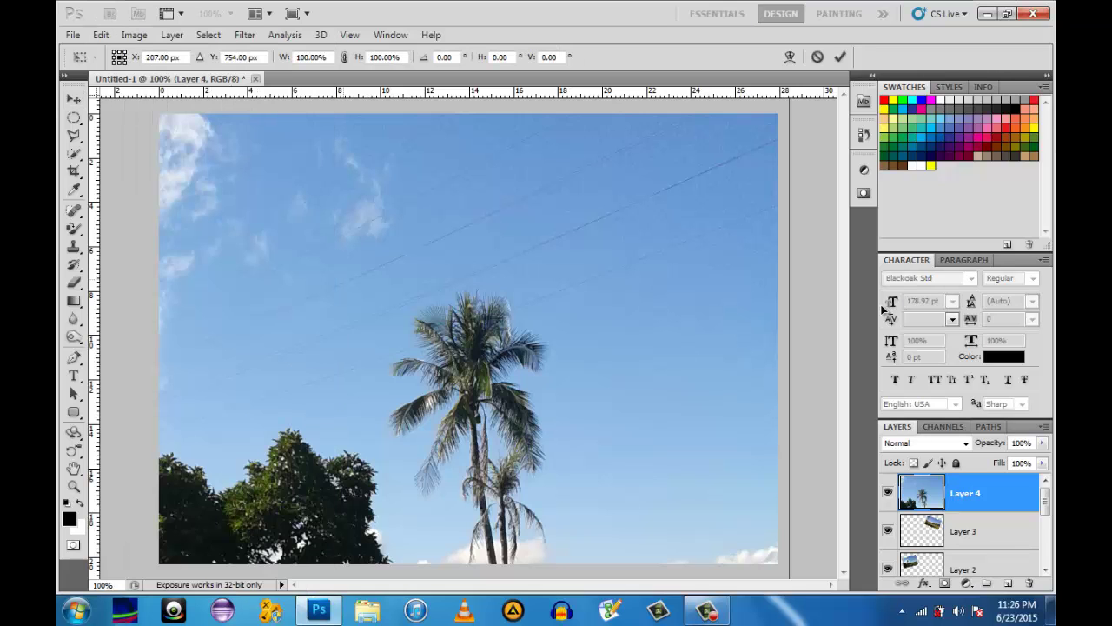
{"action": "key", "text": "shift+Right"}
{"action": "key", "text": "shift+Right"}
{"action": "key", "text": "shift+Right"}
{"action": "key", "text": "shift+Right"}
{"action": "key", "text": "shift+Right"}
{"action": "key", "text": "shift+Right"}
{"action": "key", "text": "shift+Right"}
{"action": "key", "text": "shift+Right"}
{"action": "key", "text": "shift+Right"}
{"action": "key", "text": "shift+Right"}
{"action": "key", "text": "shift+Right"}
{"action": "key", "text": "shift+Right"}
{"action": "key", "text": "shift+Right"}
{"action": "key", "text": "shift+Right"}
{"action": "key", "text": "shift+Right"}
{"action": "key", "text": "shift+Right"}
{"action": "key", "text": "shift+Right"}
{"action": "key", "text": "shift+Right"}
{"action": "key", "text": "shift+Right"}
{"action": "key", "text": "shift+Right"}
{"action": "key", "text": "shift+Down"}
{"action": "key", "text": "shift+Down"}
{"action": "key", "text": "shift+Down"}
{"action": "key", "text": "shift+Down"}
{"action": "key", "text": "shift+Down"}
{"action": "key", "text": "shift+Down"}
{"action": "key", "text": "shift+Down"}
{"action": "key", "text": "shift+Down"}
{"action": "key", "text": "shift+Down"}
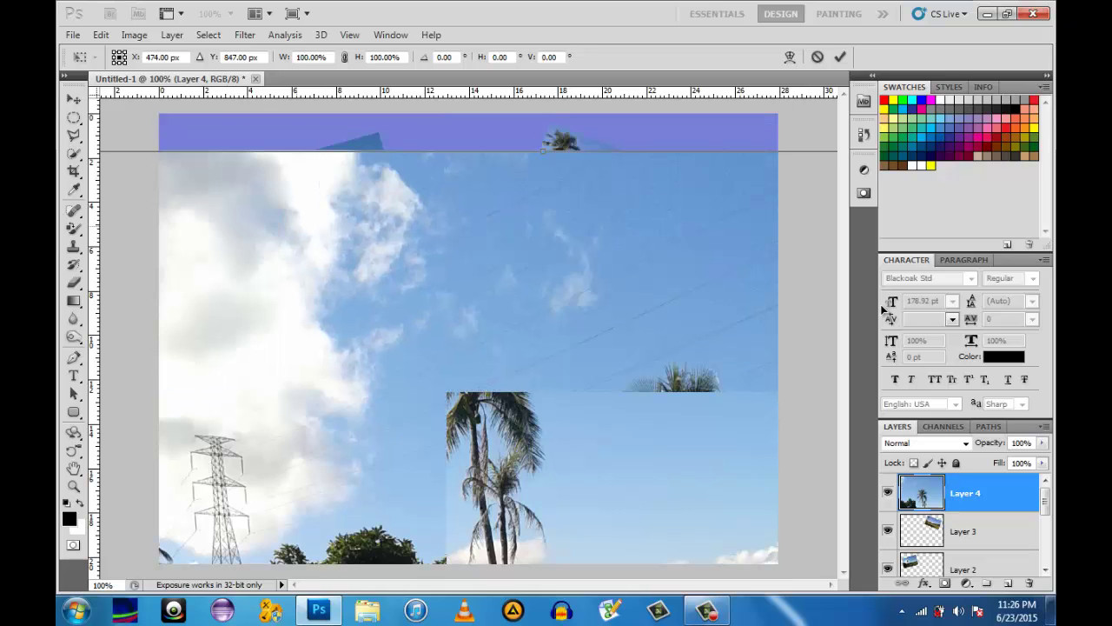
{"action": "key", "text": "shift+Right"}
{"action": "key", "text": "shift+Right"}
{"action": "key", "text": "shift+Right"}
{"action": "key", "text": "shift+Right"}
{"action": "key", "text": "shift+Right"}
{"action": "key", "text": "shift+Right"}
{"action": "key", "text": "shift+Right"}
{"action": "key", "text": "shift+Right"}
{"action": "key", "text": "shift+Right"}
{"action": "key", "text": "shift+Right"}
{"action": "key", "text": "shift+Right"}
{"action": "key", "text": "shift+Right"}
{"action": "key", "text": "shift+Right"}
{"action": "key", "text": "shift+Right"}
{"action": "key", "text": "shift+Right"}
{"action": "key", "text": "shift+Right"}
{"action": "key", "text": "shift+Up"}
{"action": "key", "text": "shift+Up"}
{"action": "key", "text": "Up"}
{"action": "key", "text": "Up"}
{"action": "key", "text": "Up"}
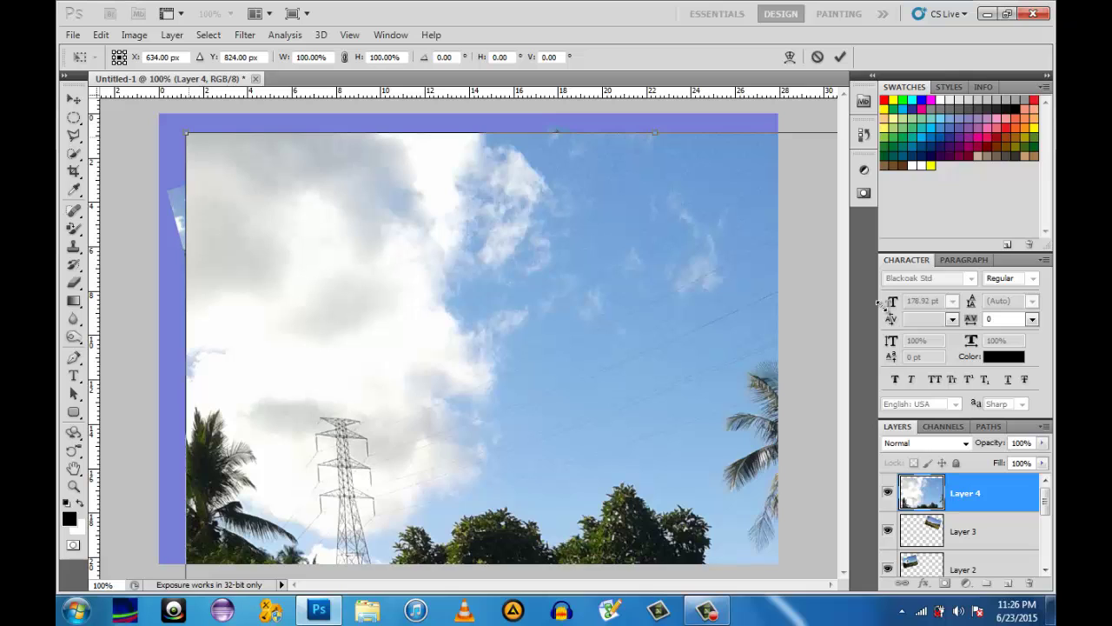
Scale the Layer 4 photo to about 24% width and 60% height, and move it to about X 363 px, Y 523 px
{"action": "left_click_drag", "start_coordinate": [186, 133], "coordinate": [547, 374]}
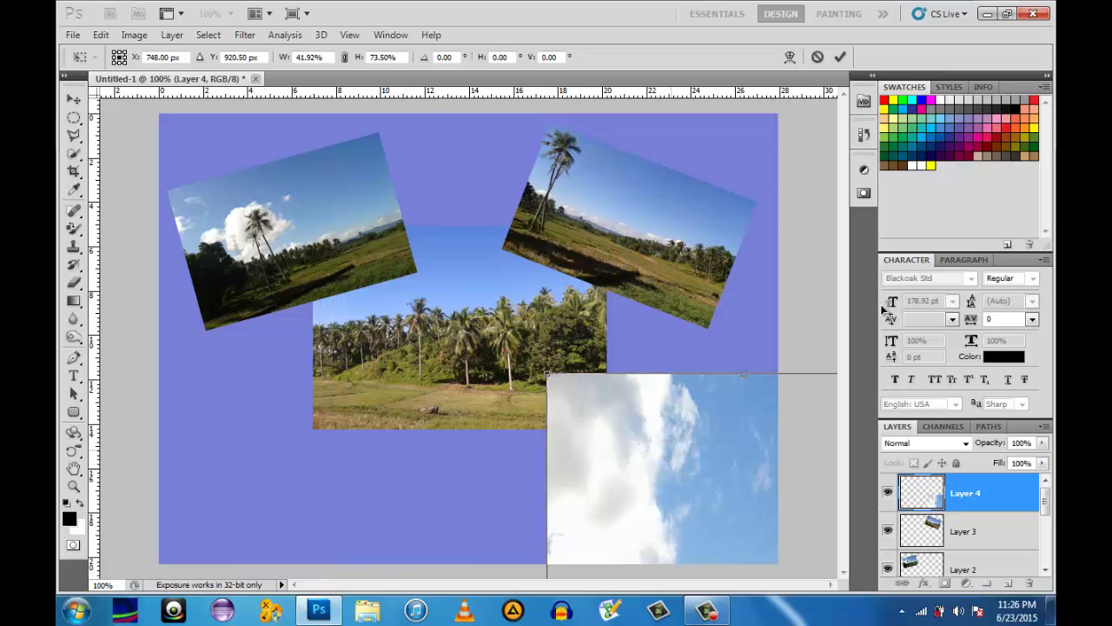
{"action": "left_click_drag", "start_coordinate": [489, 335], "coordinate": [410, 308]}
{"action": "left_click_drag", "start_coordinate": [443, 348], "coordinate": [362, 188]}
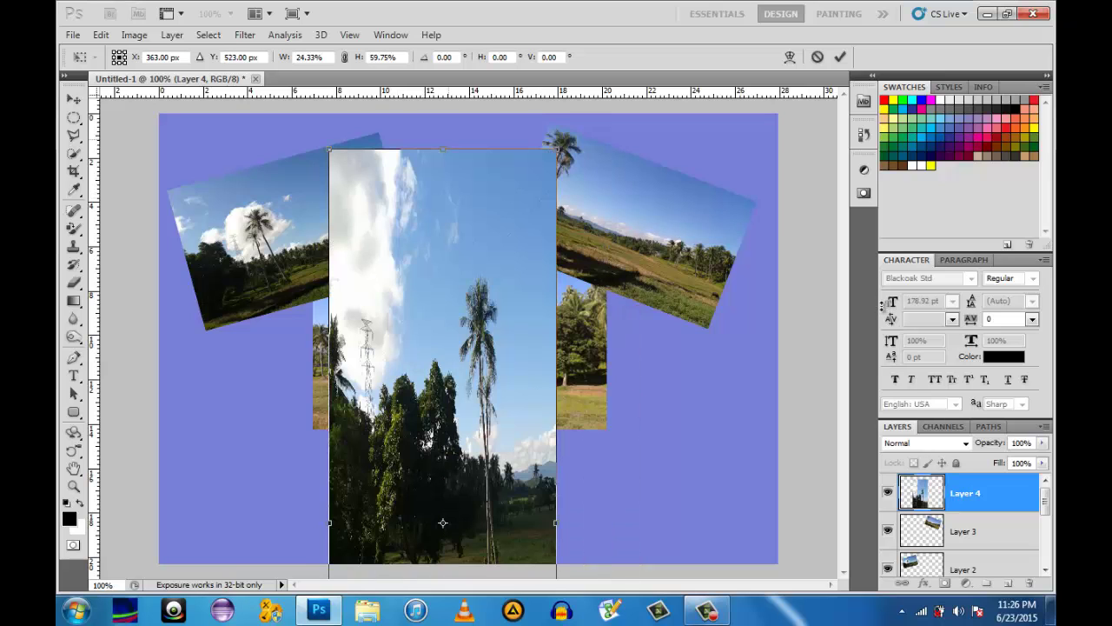
Reduce the Layer 4 photo's height in stages to about 11%, repositioning it to about X 303 px, Y 401 px
{"action": "left_click_drag", "start_coordinate": [443, 150], "coordinate": [443, 348]}
{"action": "left_click_drag", "start_coordinate": [443, 461], "coordinate": [484, 246]}
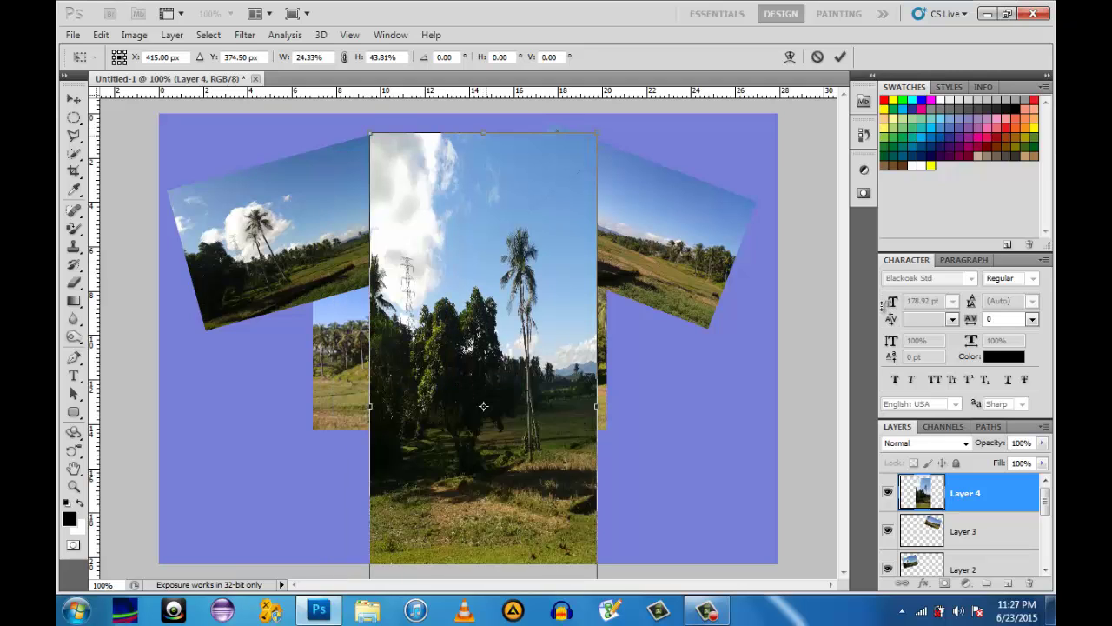
{"action": "left_click_drag", "start_coordinate": [485, 133], "coordinate": [484, 301]}
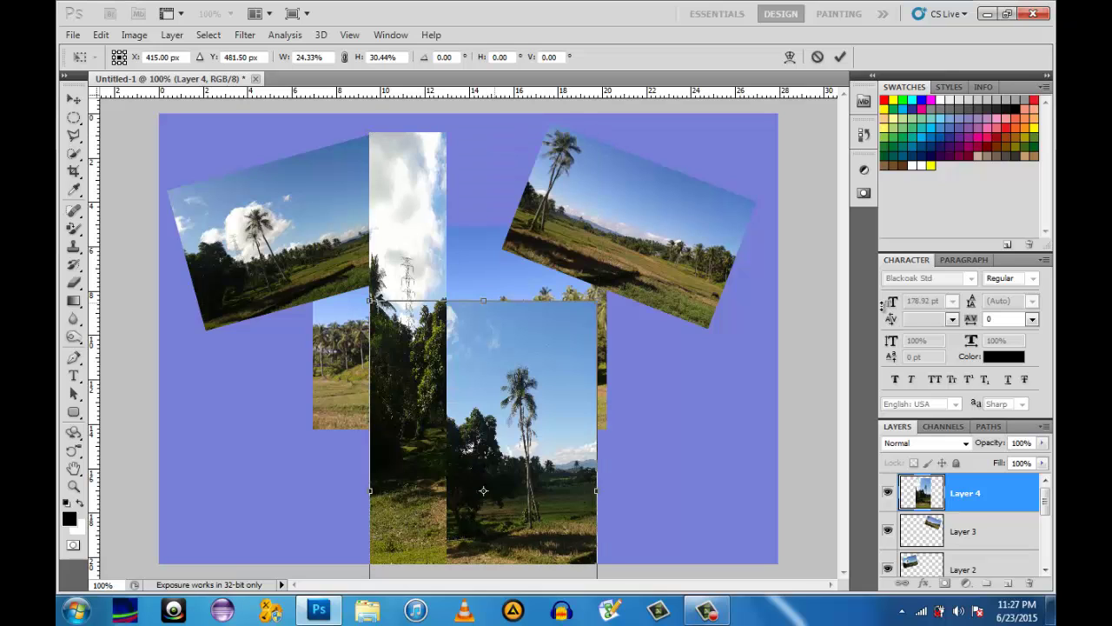
{"action": "left_click_drag", "start_coordinate": [478, 482], "coordinate": [422, 455]}
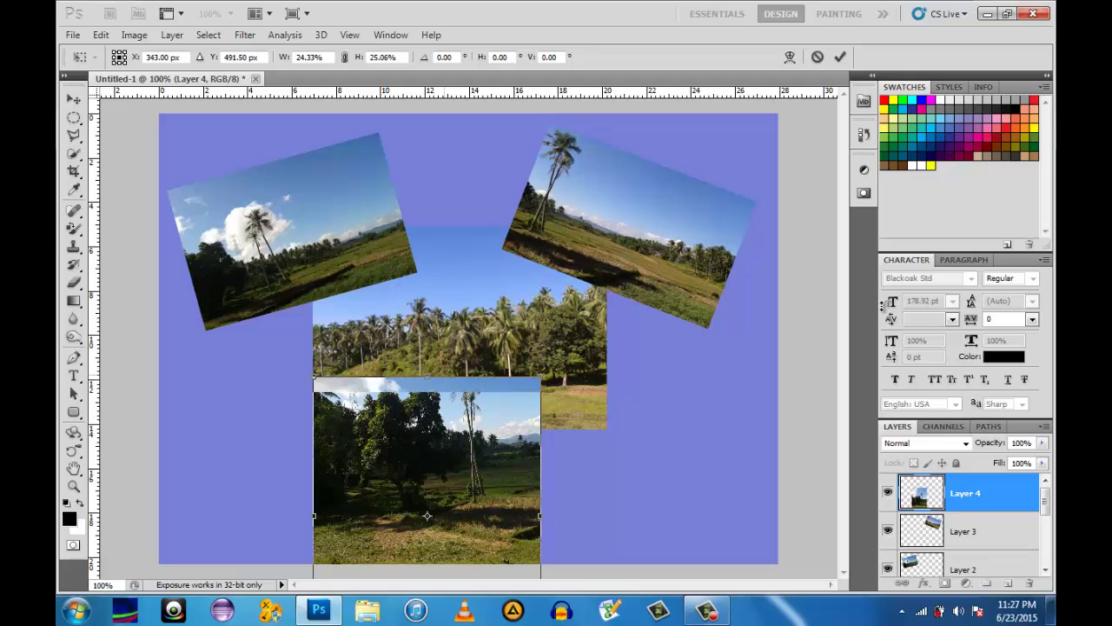
{"action": "left_click_drag", "start_coordinate": [426, 443], "coordinate": [398, 379]}
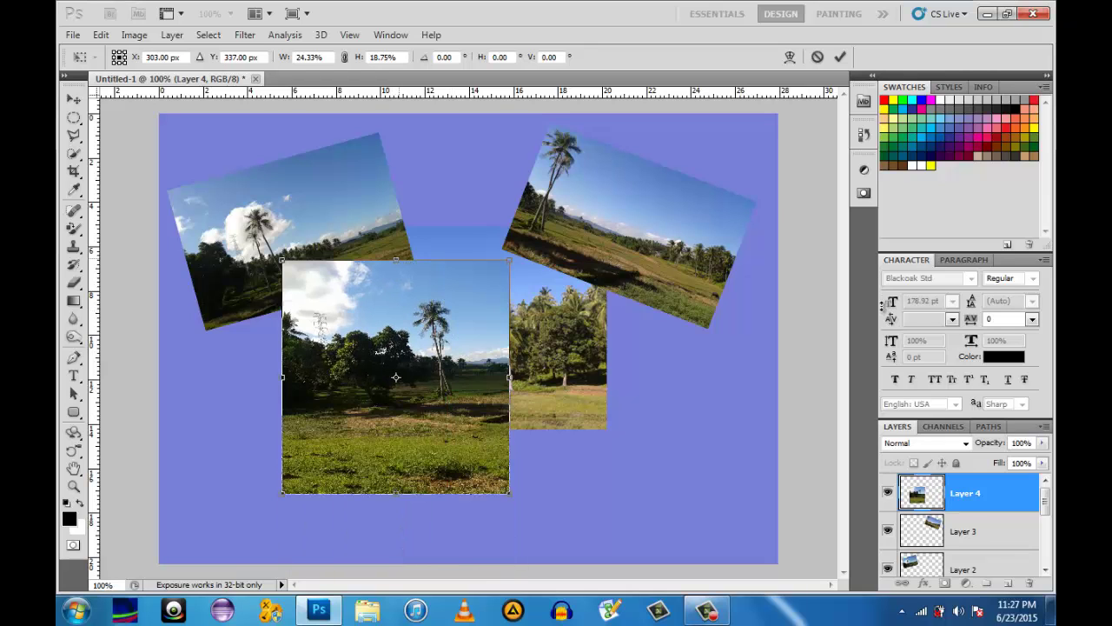
{"action": "left_click_drag", "start_coordinate": [397, 260], "coordinate": [398, 360]}
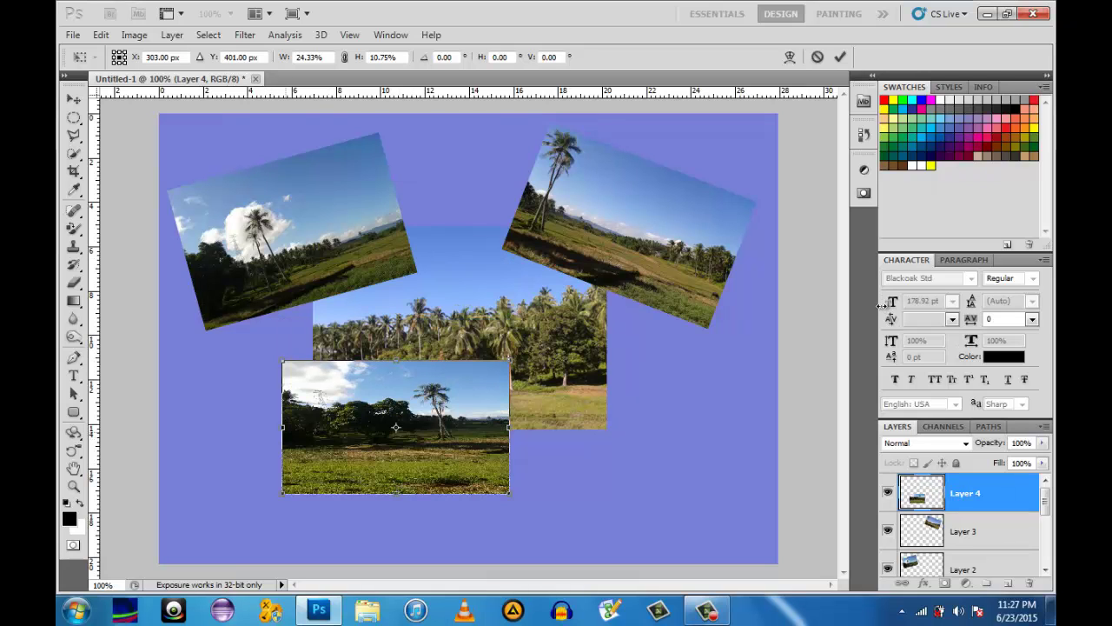
Narrow the Layer 4 photo to about 16% width and move it to the canvas's lower-left area, about X 157 px, Y 444 px
{"action": "left_click_drag", "start_coordinate": [282, 427], "coordinate": [322, 427]}
{"action": "left_click_drag", "start_coordinate": [509, 427], "coordinate": [470, 427]}
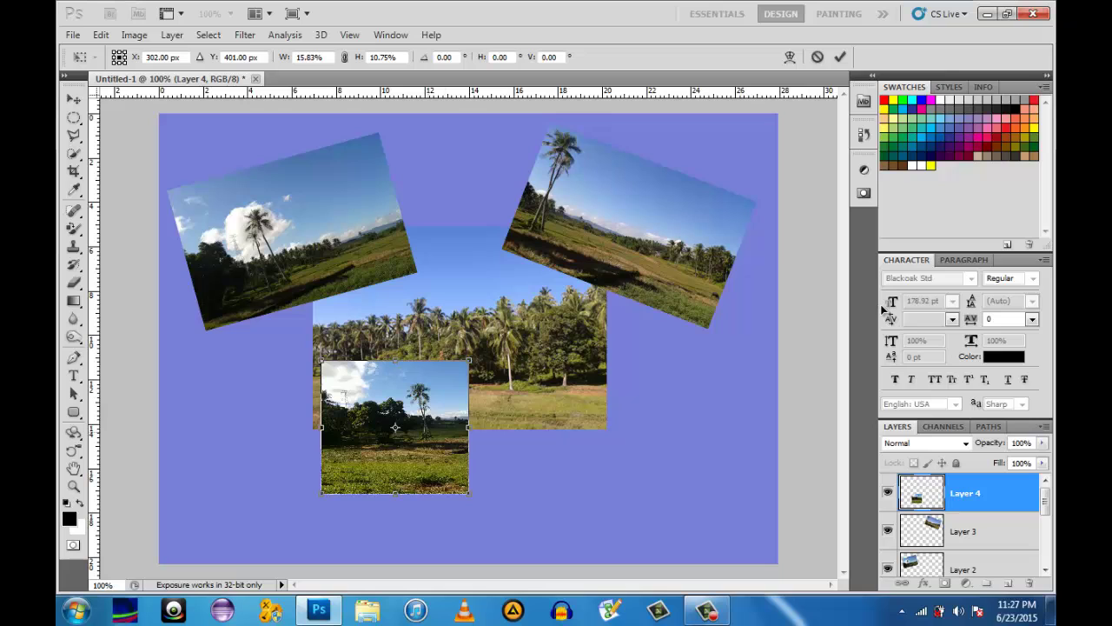
{"action": "left_click_drag", "start_coordinate": [422, 433], "coordinate": [309, 469]}
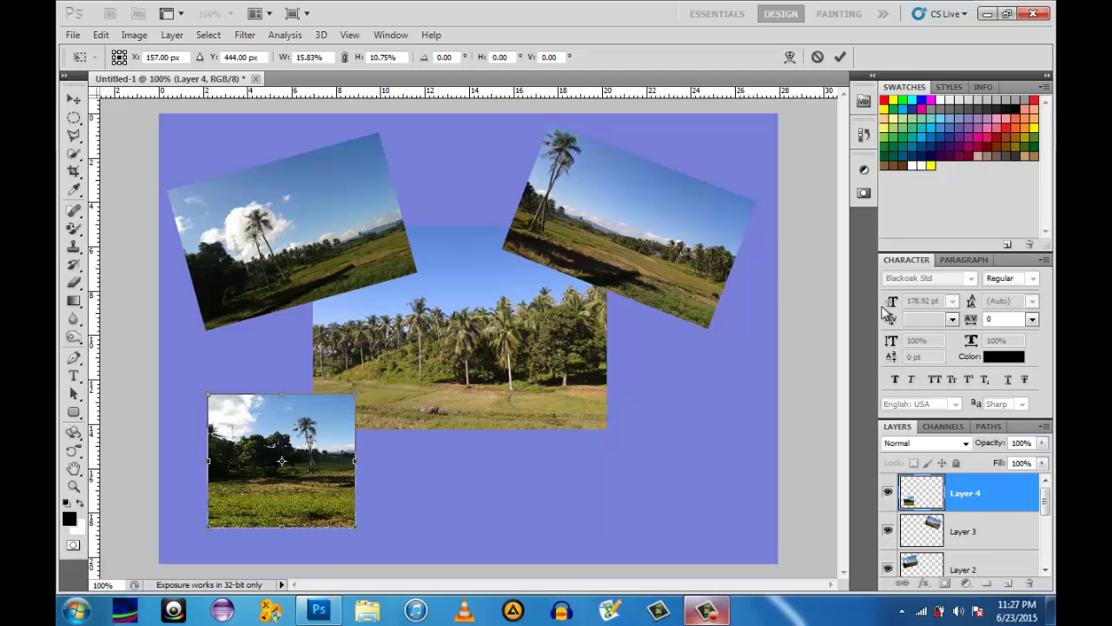
{"action": "mouse_move", "coordinate": [707, 611]}
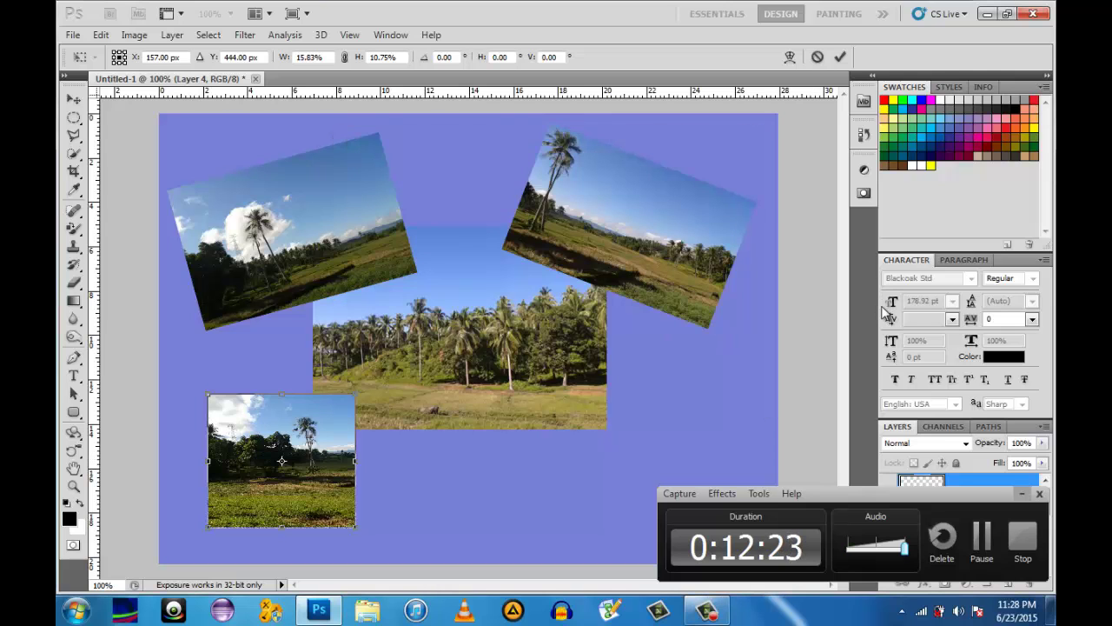
{"action": "left_click", "coordinate": [1022, 494]}
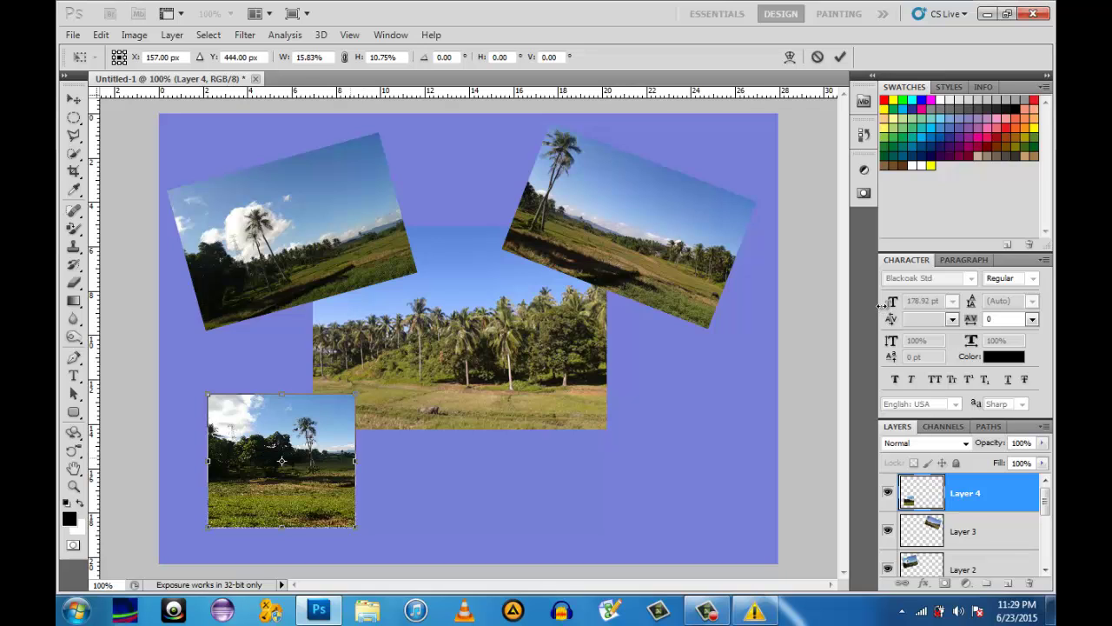
Widen the Layer 4 photo to about 21.6% and rotate it about 21.6° clockwise in the canvas's lower-left area
{"action": "left_click_drag", "start_coordinate": [356, 461], "coordinate": [391, 461]}
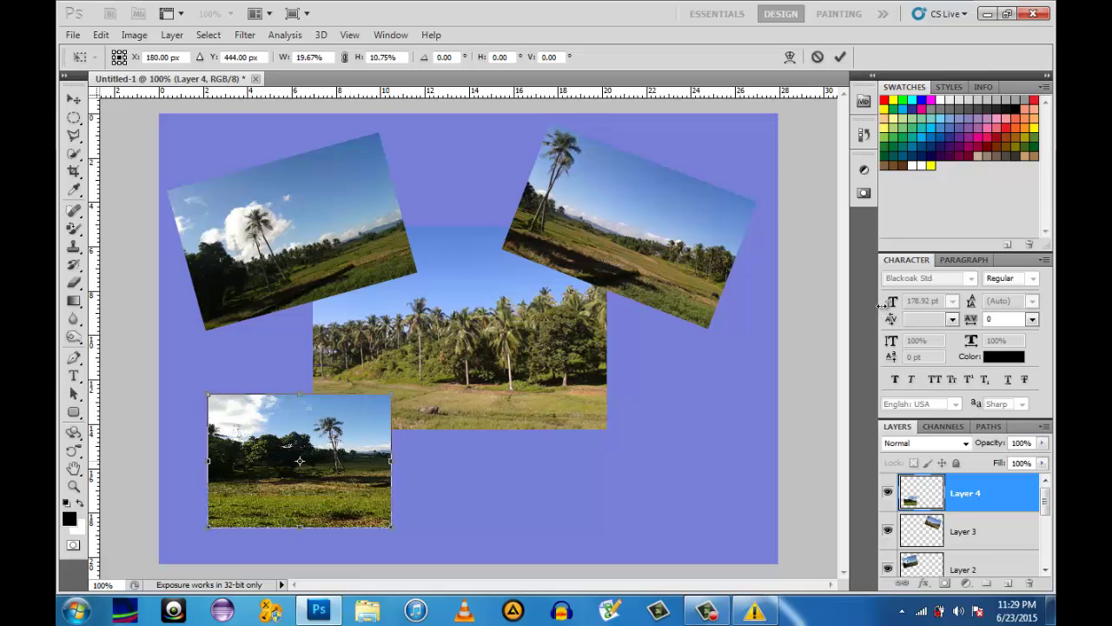
{"action": "left_click_drag", "start_coordinate": [391, 461], "coordinate": [409, 460]}
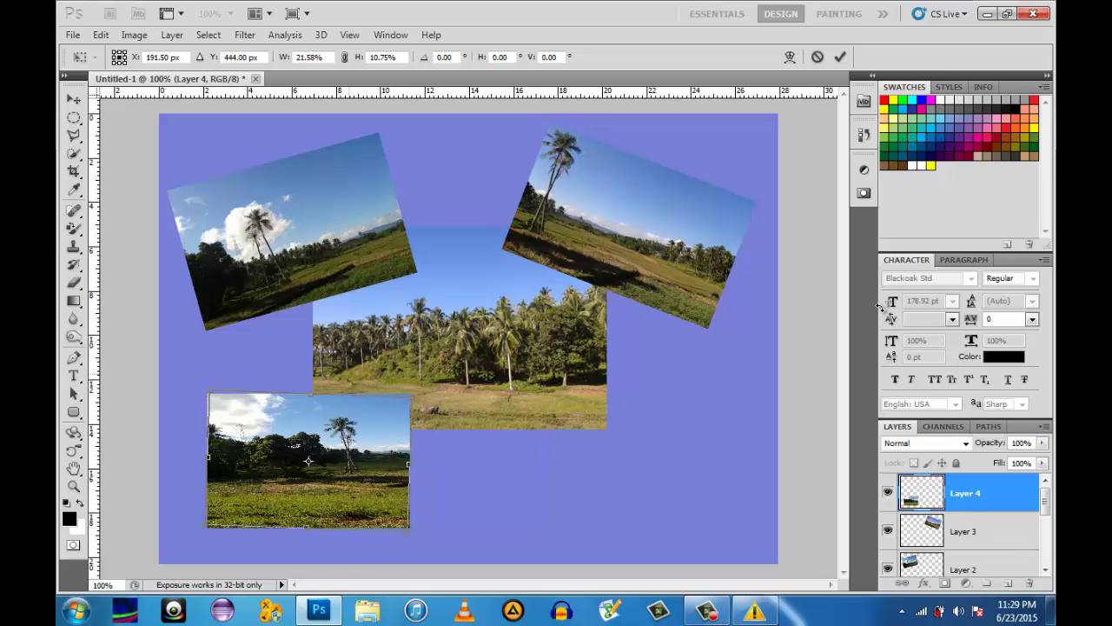
{"action": "mouse_move", "coordinate": [349, 374]}
{"action": "left_mouse_down"}
{"action": "mouse_move", "coordinate": [402, 418]}
{"action": "mouse_move", "coordinate": [391, 398]}
{"action": "left_mouse_up"}
{"action": "left_click_drag", "start_coordinate": [368, 570], "coordinate": [378, 563]}
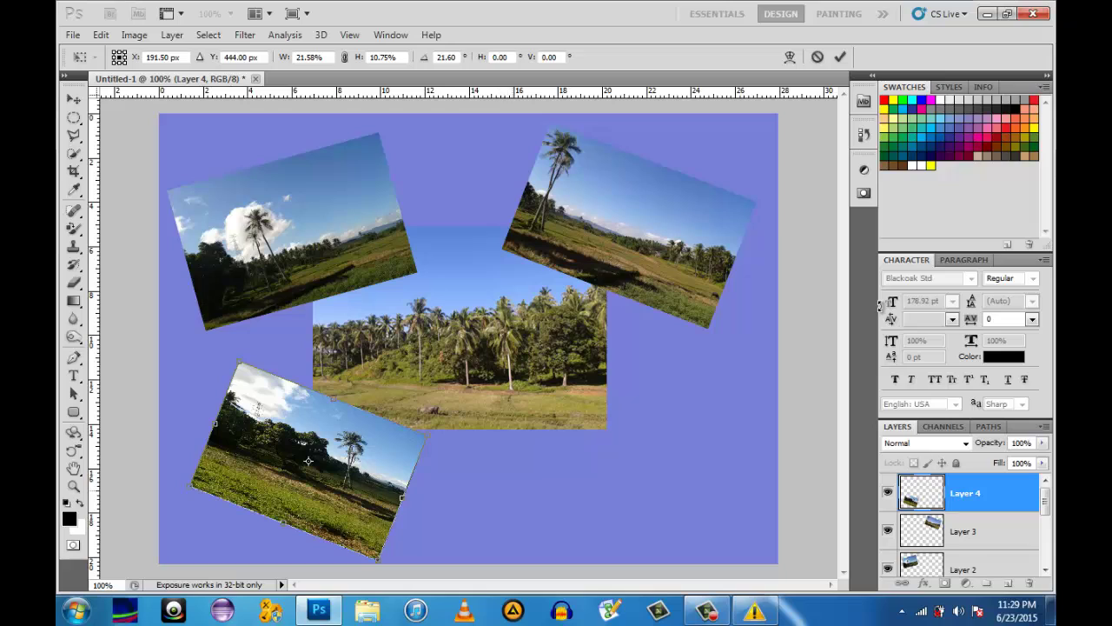
{"action": "key", "text": "Return"}
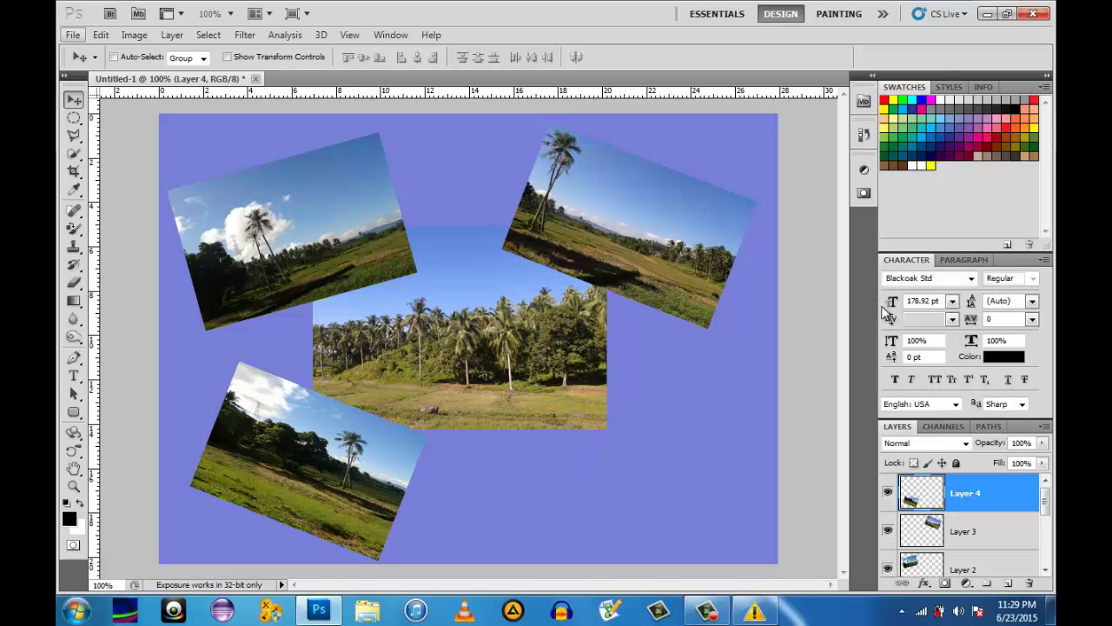
Open the photo 20150530_072922.jpg from the motiong photos folder
{"action": "left_click", "coordinate": [73, 35]}
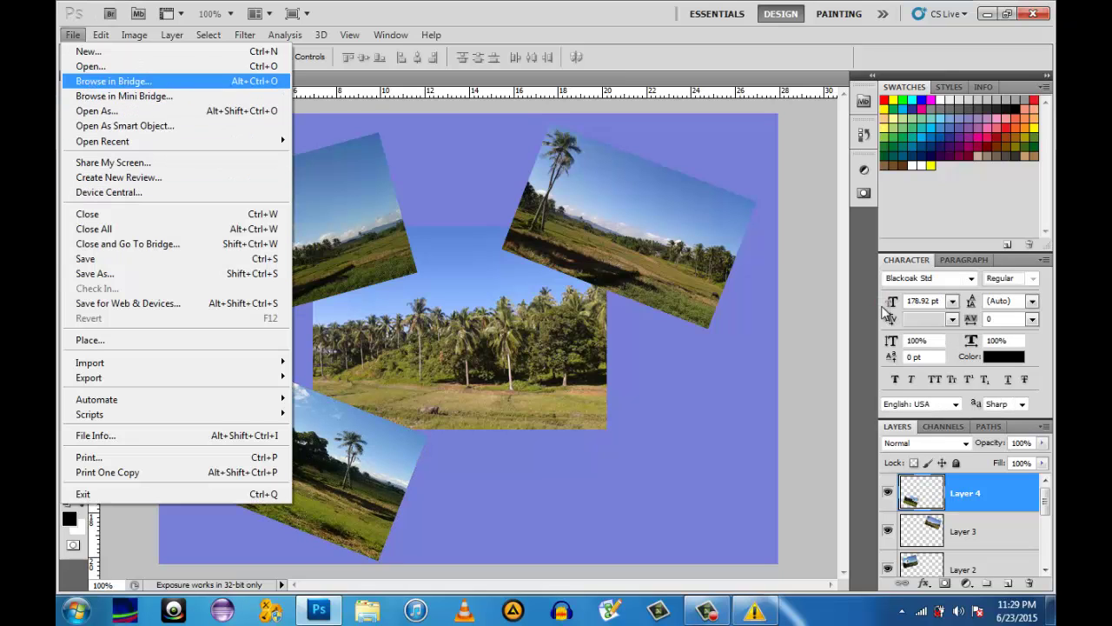
{"action": "key", "text": "Return"}
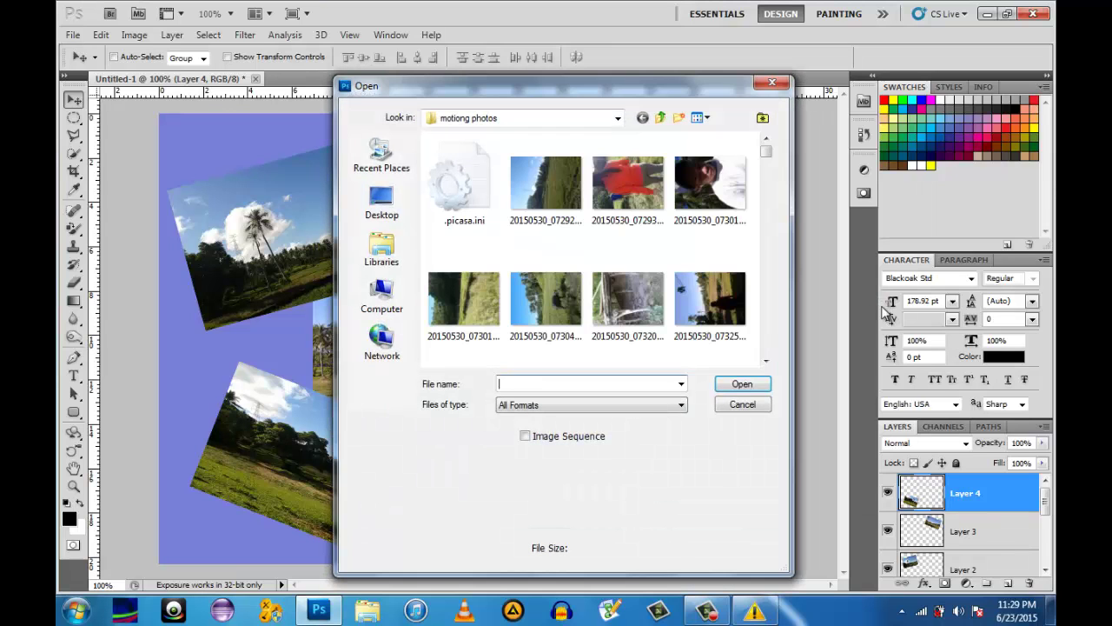
{"action": "left_click", "coordinate": [546, 185]}
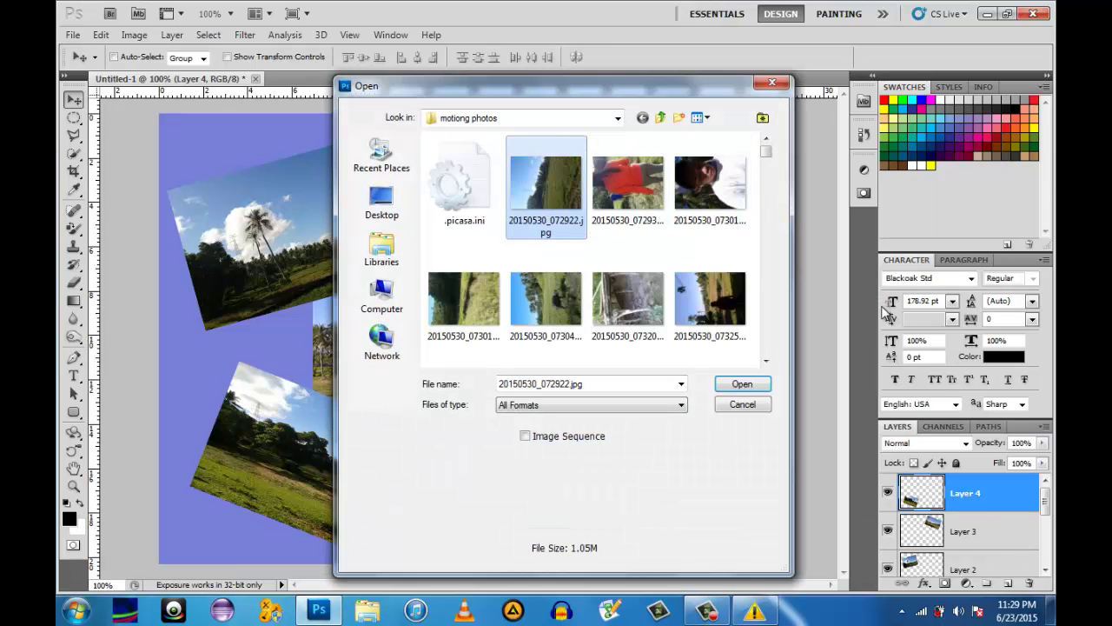
{"action": "key", "text": "Return"}
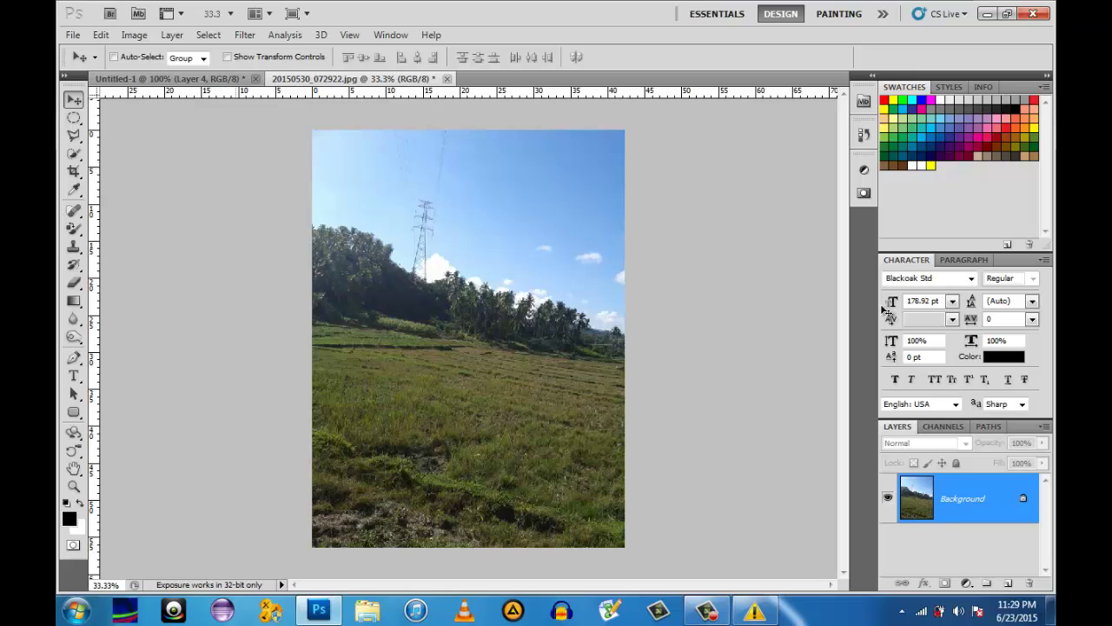
Copy the transmission tower photo into the Untitled-1 collage with both documents tiled side by side, and close the source photo
{"action": "key", "text": "alt"}
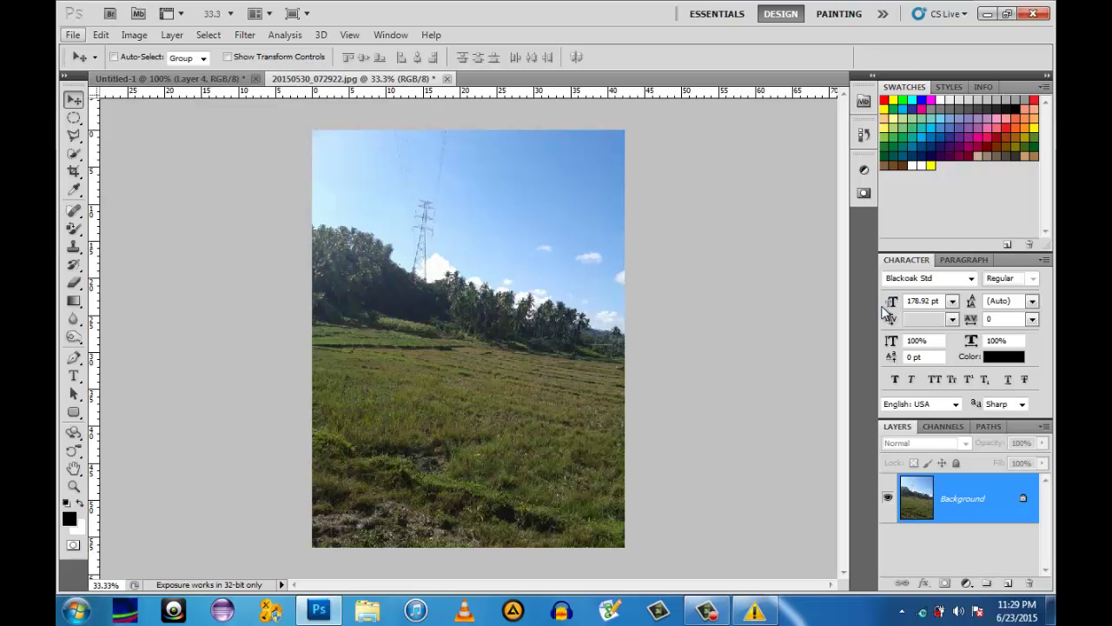
{"action": "left_click", "coordinate": [259, 14]}
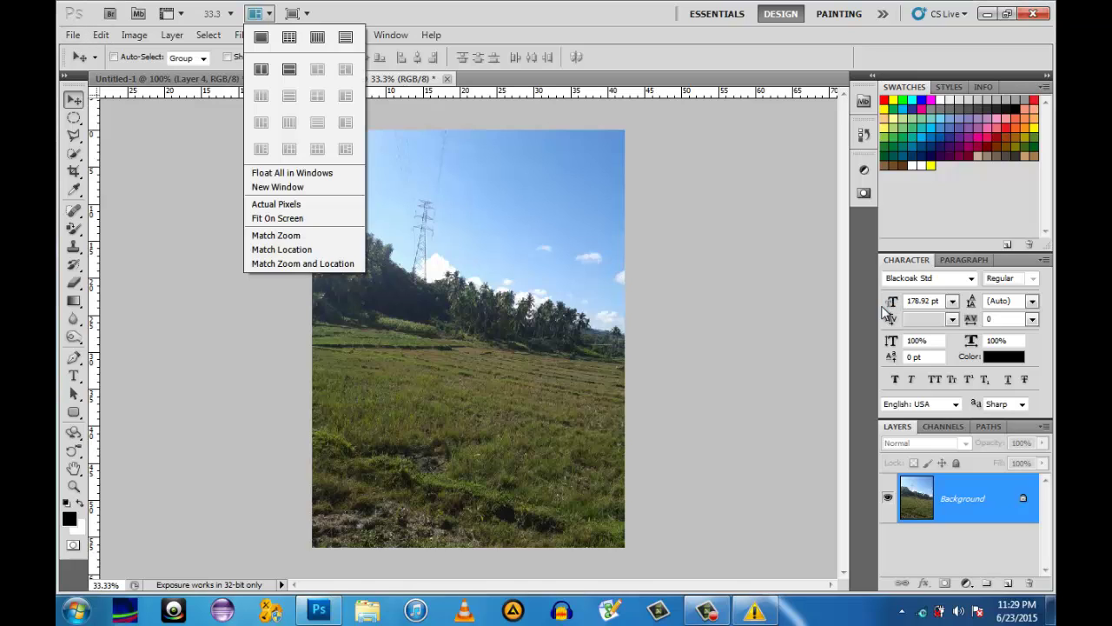
{"action": "left_click", "coordinate": [261, 70]}
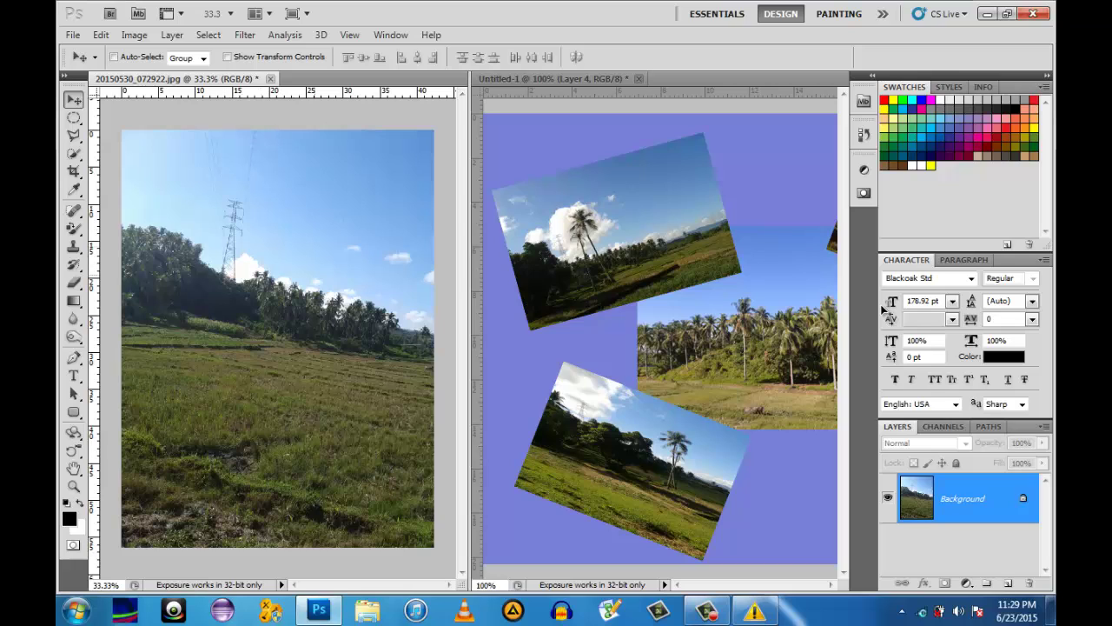
{"action": "left_click_drag", "start_coordinate": [278, 339], "coordinate": [665, 339]}
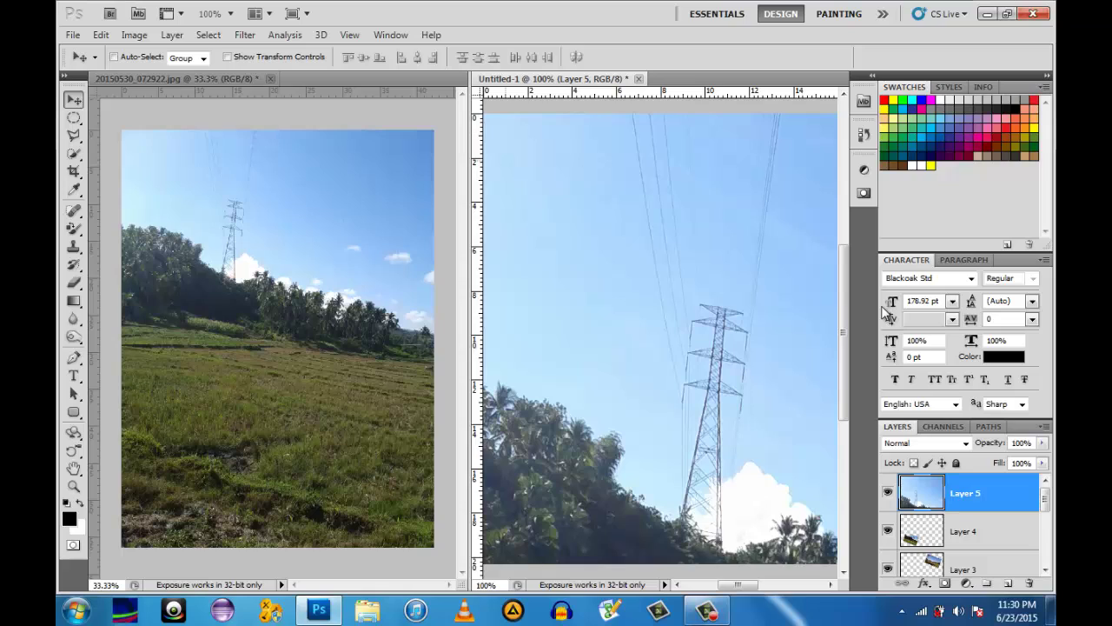
{"action": "key", "text": "ctrl+Tab"}
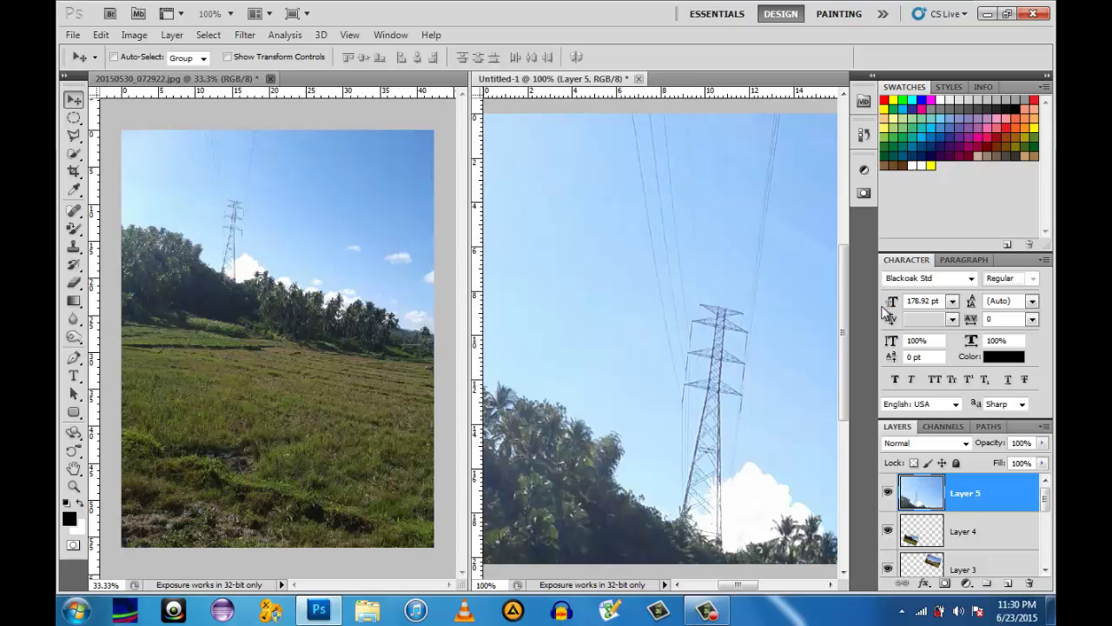
{"action": "key", "text": "ctrl+w"}
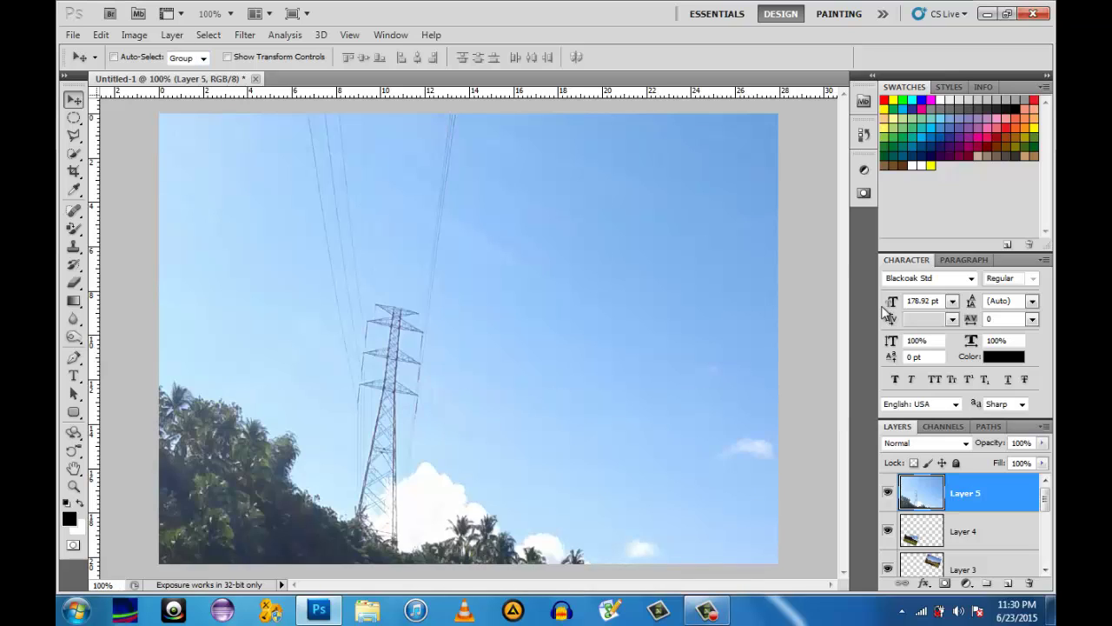
Start a free transform on Layer 5 and move the photo to about X 669 px, Y 984 px, bringing its upper-left corner onto the canvas
{"action": "key", "text": "alt+e"}
{"action": "key", "text": "Down"}
{"action": "key", "text": "Down"}
{"action": "key", "text": "Down"}
{"action": "key", "text": "Down"}
{"action": "key", "text": "Down"}
{"action": "key", "text": "Down"}
{"action": "key", "text": "Down"}
{"action": "key", "text": "Down"}
{"action": "key", "text": "Down"}
{"action": "key", "text": "Down"}
{"action": "key", "text": "Down"}
{"action": "key", "text": "Down"}
{"action": "key", "text": "Down"}
{"action": "key", "text": "Down"}
{"action": "key", "text": "Down"}
{"action": "key", "text": "Down"}
{"action": "key", "text": "Down"}
{"action": "key", "text": "Return"}
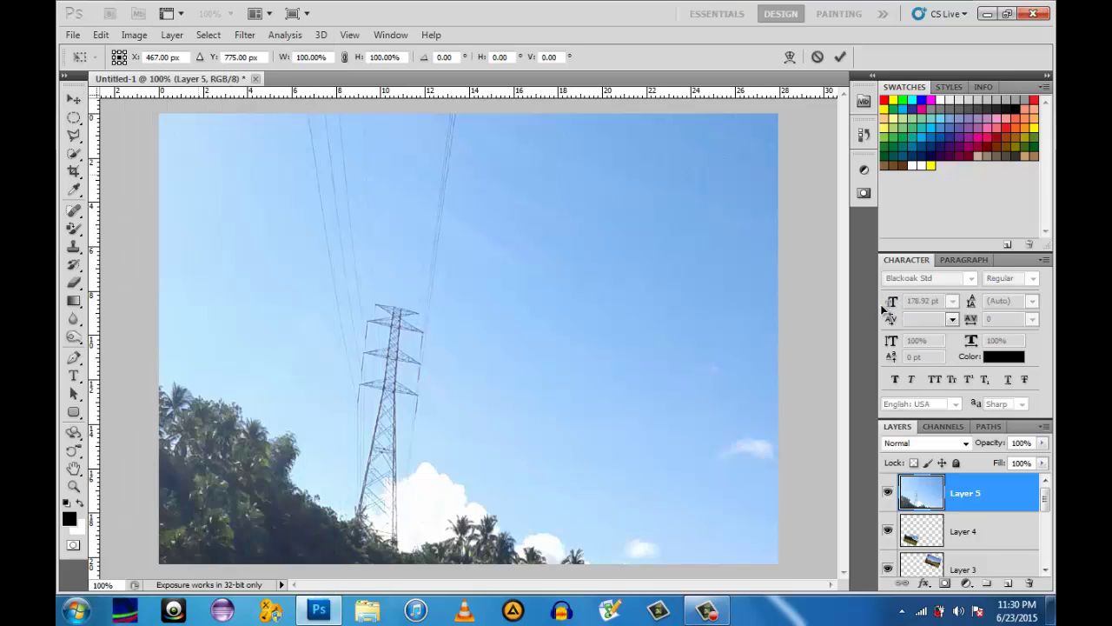
{"action": "left_click_drag", "start_coordinate": [365, 261], "coordinate": [524, 424]}
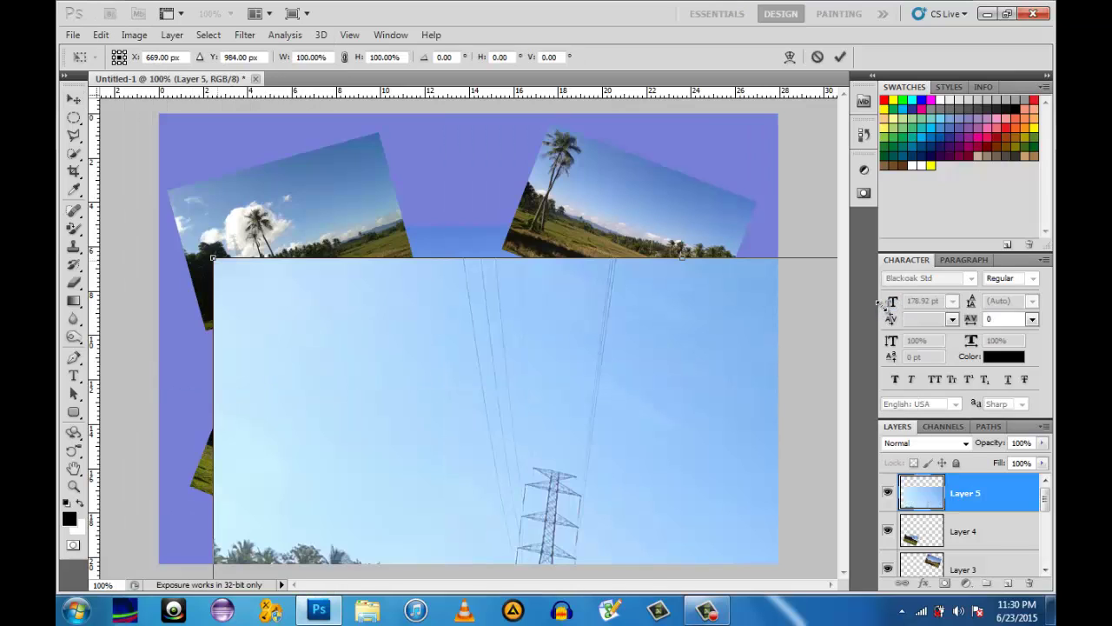
Scale the Layer 5 photo to about 53% width and 85% height, and move it to about X 474 px, Y 797 px
{"action": "left_click_drag", "start_coordinate": [213, 258], "coordinate": [655, 447]}
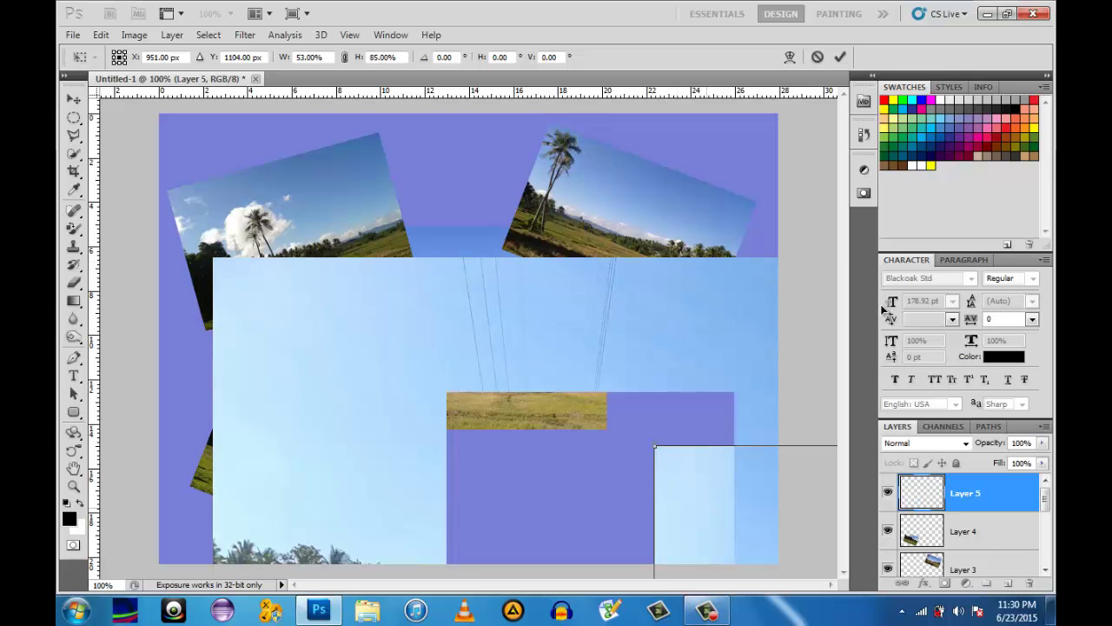
{"action": "left_click_drag", "start_coordinate": [712, 495], "coordinate": [665, 465]}
{"action": "key", "text": "shift+Left"}
{"action": "key", "text": "shift+Left"}
{"action": "key", "text": "shift+Left"}
{"action": "key", "text": "shift+Left"}
{"action": "key", "text": "shift+Left"}
{"action": "key", "text": "shift+Left"}
{"action": "key", "text": "shift+Left"}
{"action": "key", "text": "shift+Left"}
{"action": "key", "text": "shift+Left"}
{"action": "key", "text": "shift+Left"}
{"action": "key", "text": "shift+Left"}
{"action": "key", "text": "shift+Left"}
{"action": "key", "text": "shift+Left"}
{"action": "key", "text": "shift+Left"}
{"action": "key", "text": "shift+Left"}
{"action": "key", "text": "shift+Left"}
{"action": "key", "text": "shift+Left"}
{"action": "key", "text": "shift+Left"}
{"action": "key", "text": "shift+Left"}
{"action": "key", "text": "shift+Left"}
{"action": "key", "text": "shift+Up"}
{"action": "key", "text": "shift+Up"}
{"action": "key", "text": "shift+Up"}
{"action": "key", "text": "shift+Up"}
{"action": "key", "text": "shift+Up"}
{"action": "key", "text": "shift+Up"}
{"action": "key", "text": "shift+Up"}
{"action": "key", "text": "shift+Up"}
{"action": "key", "text": "shift+Up"}
{"action": "key", "text": "shift+Up"}
{"action": "key", "text": "shift+Up"}
{"action": "key", "text": "shift+Up"}
{"action": "key", "text": "shift+Up"}
{"action": "key", "text": "shift+Up"}
{"action": "key", "text": "shift+Up"}
{"action": "key", "text": "shift+Up"}
{"action": "key", "text": "shift+Up"}
{"action": "key", "text": "shift+Up"}
{"action": "key", "text": "shift+Up"}
{"action": "key", "text": "shift+Up"}
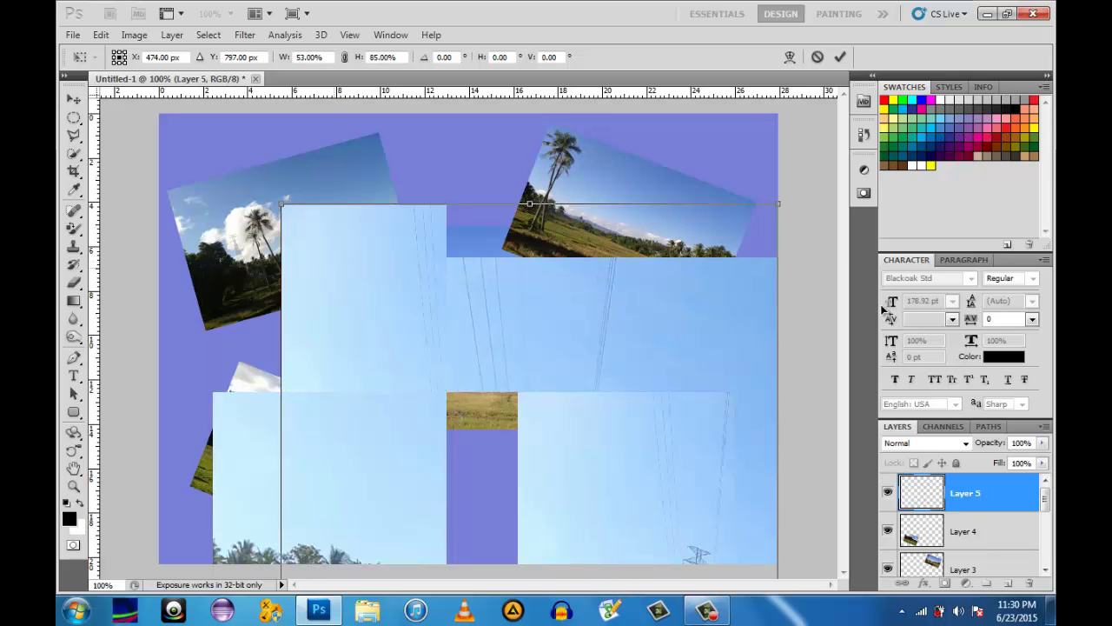
Scale the Layer 5 photo to about 19% width and 70% height, and move it to about X 313 px, Y 608 px
{"action": "left_click_drag", "start_coordinate": [281, 204], "coordinate": [598, 391]}
{"action": "left_click_drag", "start_coordinate": [643, 434], "coordinate": [358, 194]}
{"action": "key", "text": "Up"}
{"action": "key", "text": "Up"}
{"action": "key", "text": "Up"}
{"action": "key", "text": "Up"}
{"action": "key", "text": "Up"}
{"action": "key", "text": "Up"}
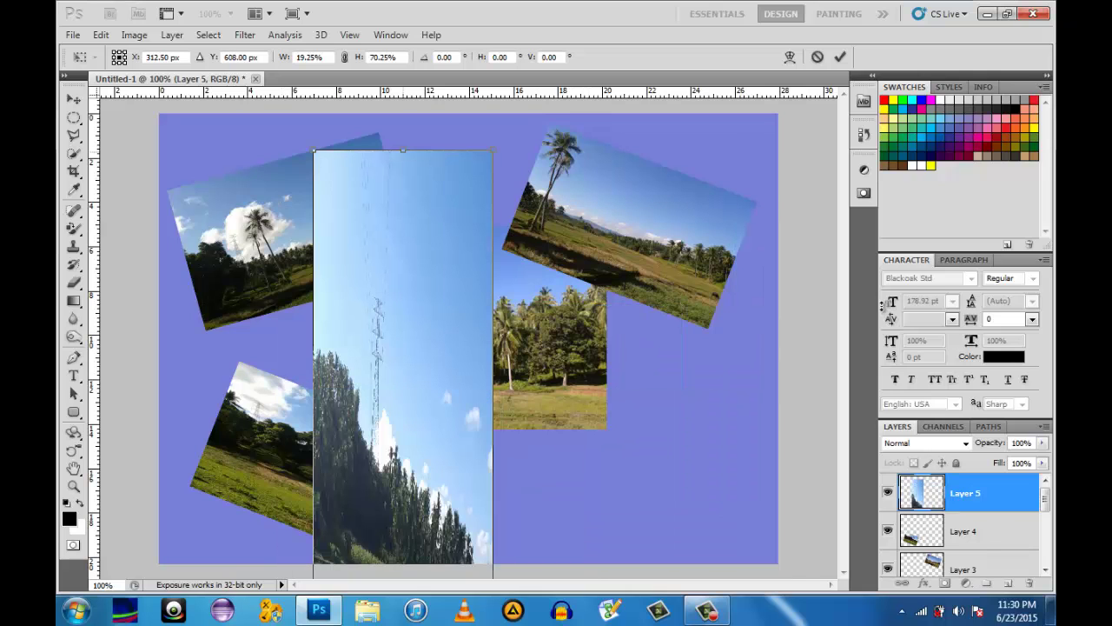
Reduce the Layer 5 photo's height in stages to about 30%, repositioning it to about X 624 px, Y 554 px
{"action": "left_click_drag", "start_coordinate": [403, 151], "coordinate": [403, 445]}
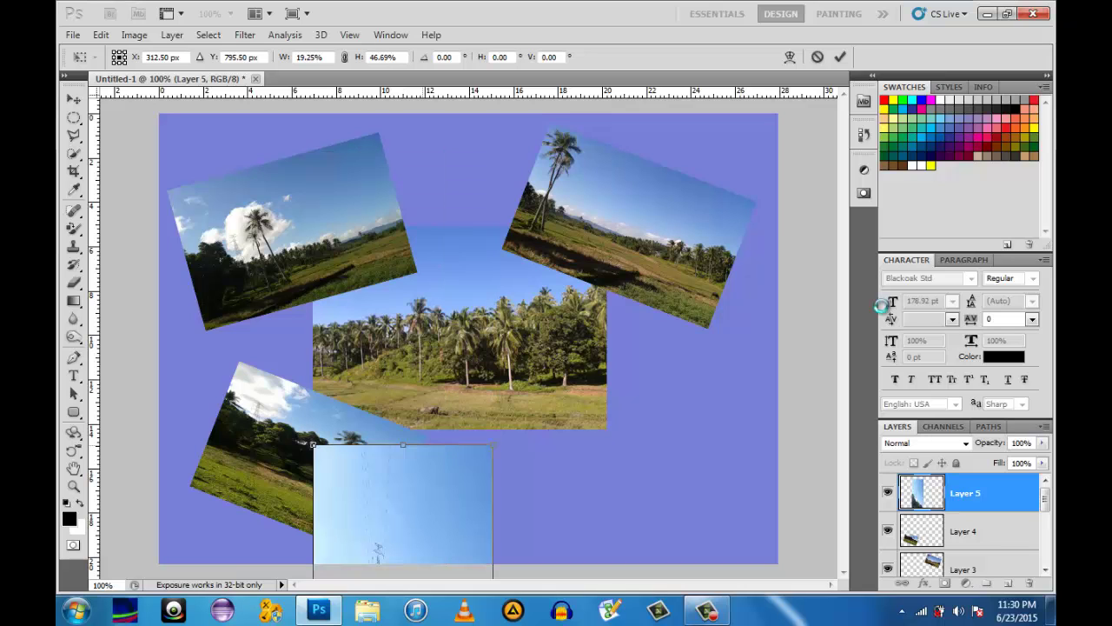
{"action": "mouse_move", "coordinate": [405, 495]}
{"action": "left_mouse_down"}
{"action": "mouse_move", "coordinate": [474, 472]}
{"action": "mouse_move", "coordinate": [581, 382]}
{"action": "left_mouse_up"}
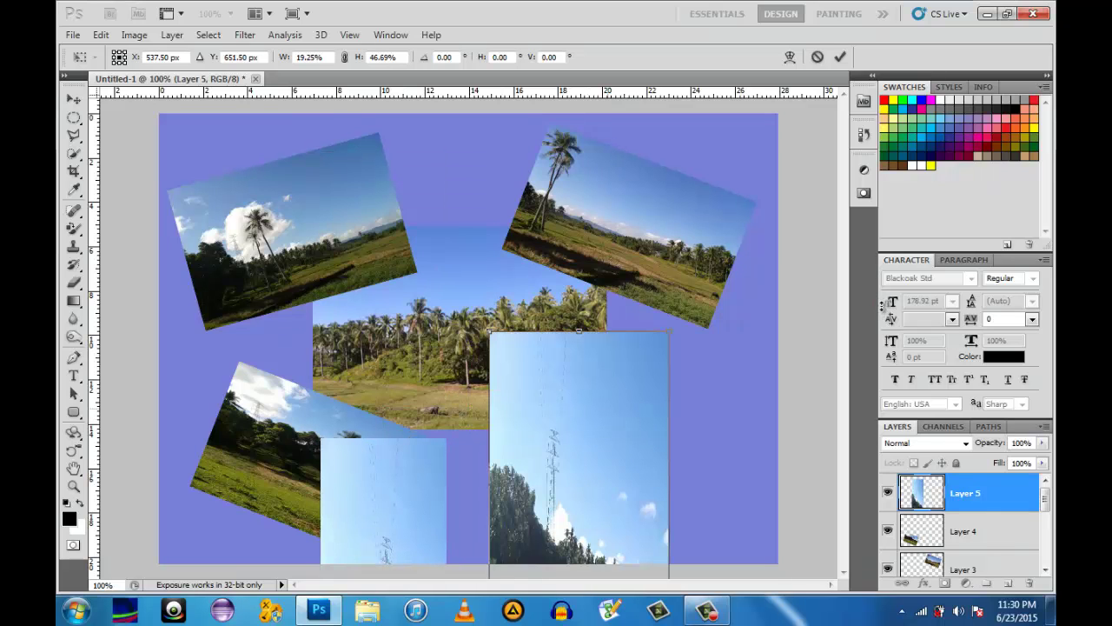
{"action": "left_click_drag", "start_coordinate": [578, 331], "coordinate": [578, 461]}
{"action": "left_click_drag", "start_coordinate": [579, 514], "coordinate": [622, 414]}
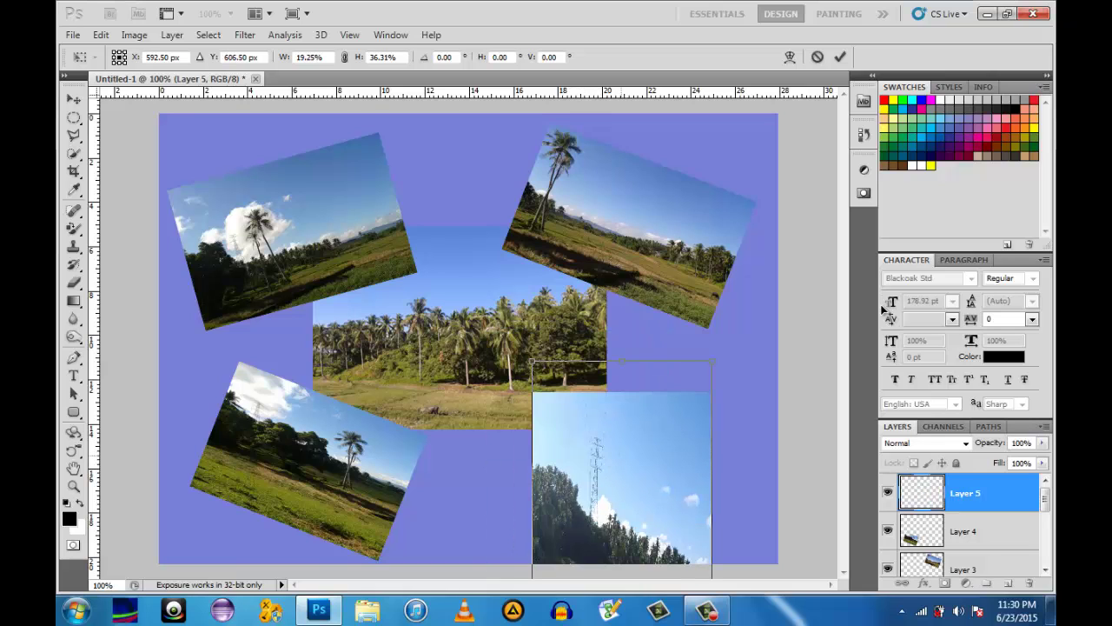
{"action": "left_click_drag", "start_coordinate": [622, 362], "coordinate": [622, 444]}
{"action": "left_click_drag", "start_coordinate": [622, 504], "coordinate": [647, 421]}
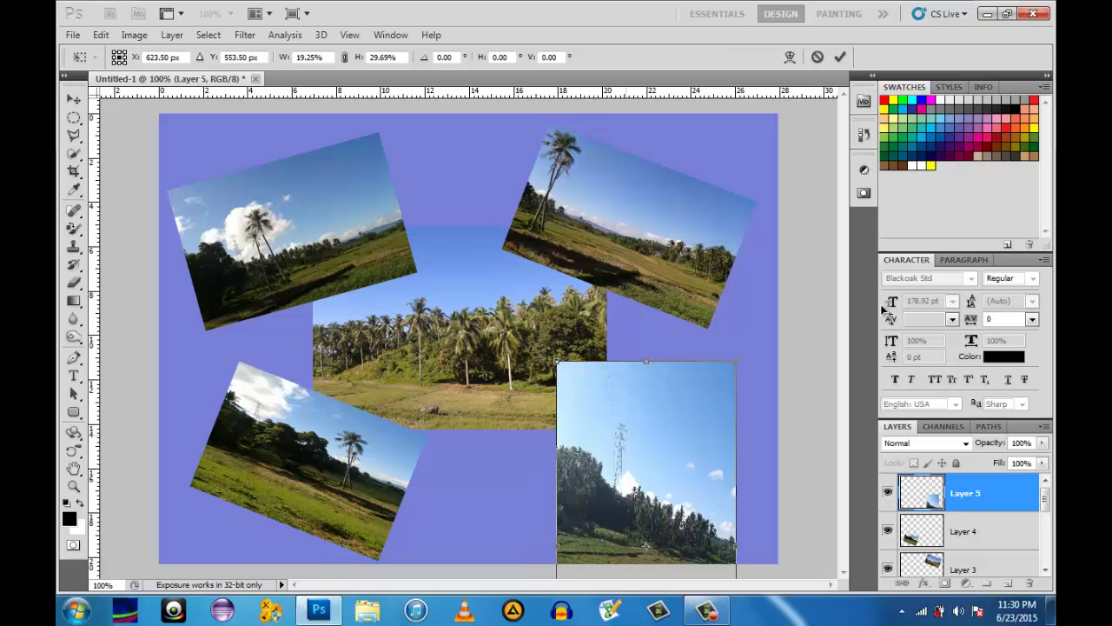
Shorten the Layer 5 photo further to about 14% height and move it to about X 594 px, Y 444 px
{"action": "left_click_drag", "start_coordinate": [647, 361], "coordinate": [647, 430]}
{"action": "left_click_drag", "start_coordinate": [646, 520], "coordinate": [651, 377]}
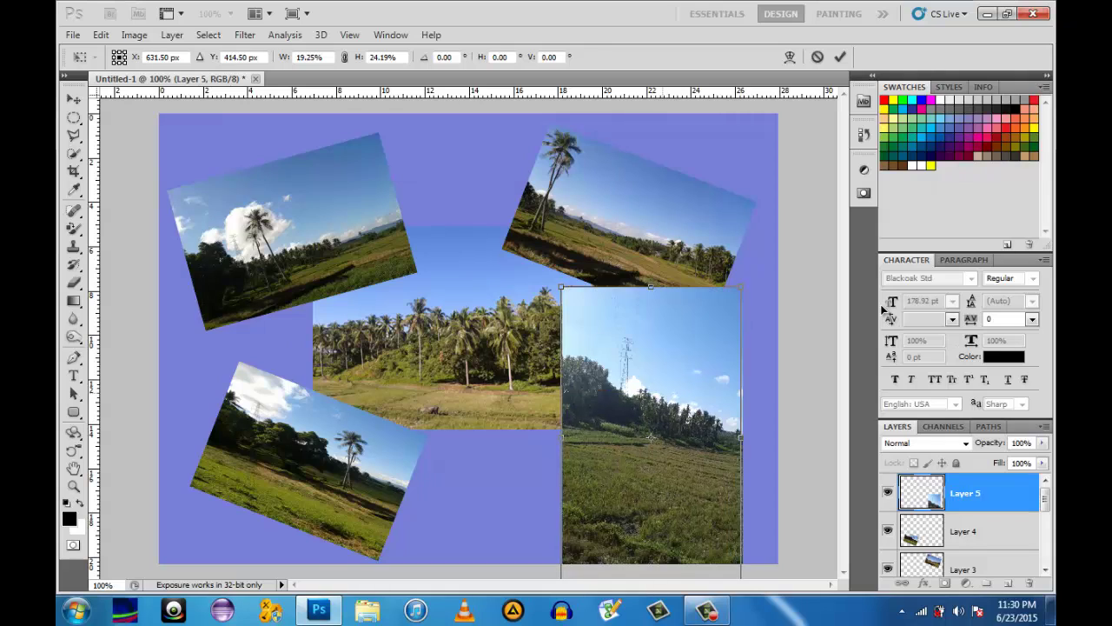
{"action": "left_click_drag", "start_coordinate": [651, 287], "coordinate": [651, 411]}
{"action": "mouse_move", "coordinate": [651, 522]}
{"action": "left_mouse_down"}
{"action": "mouse_move", "coordinate": [657, 439]}
{"action": "mouse_move", "coordinate": [623, 482]}
{"action": "left_mouse_up"}
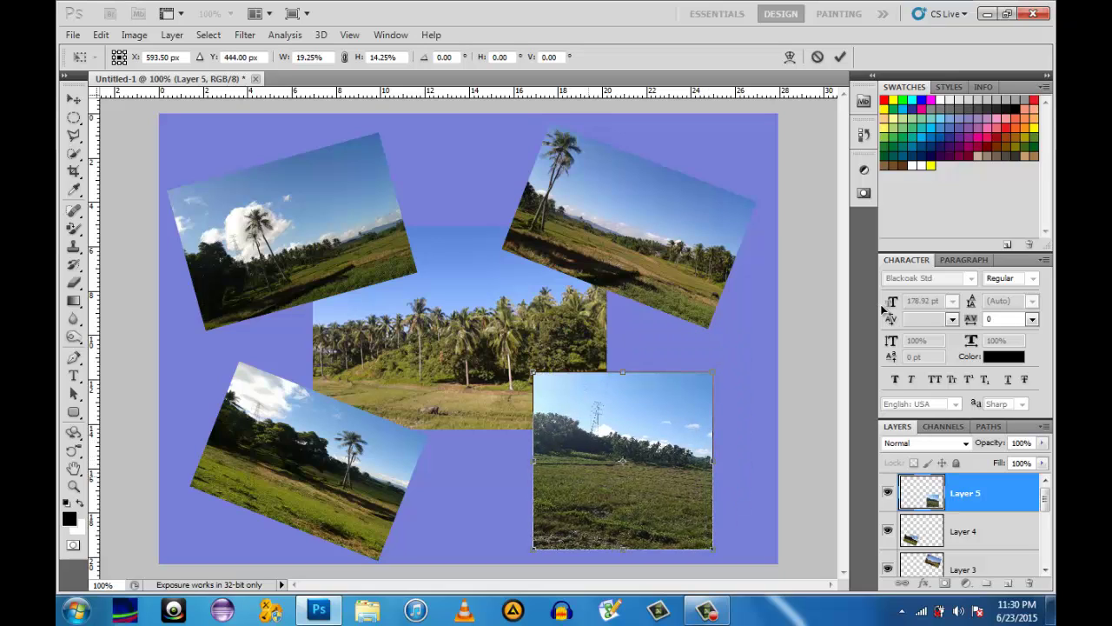
Place the Layer 5 photo in the canvas's lower-right area at about X 632 px, Y 450 px, with its height reduced to about 12%
{"action": "left_click_drag", "start_coordinate": [623, 482], "coordinate": [653, 472]}
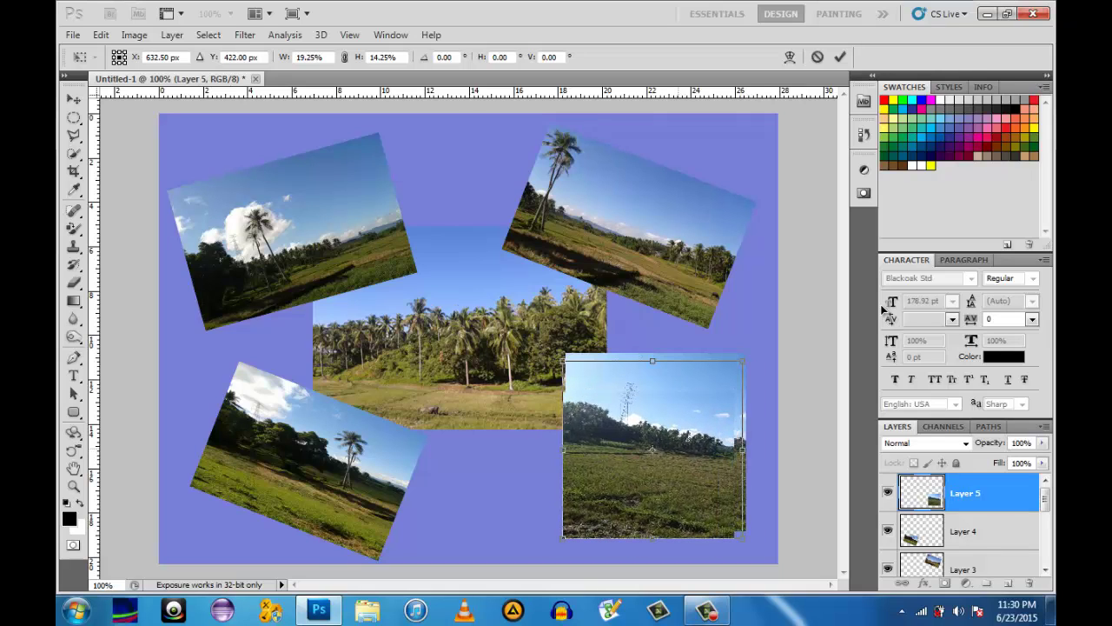
{"action": "key", "text": "Left"}
{"action": "key", "text": "Down"}
{"action": "key", "text": "Down"}
{"action": "key", "text": "Down"}
{"action": "key", "text": "Down"}
{"action": "key", "text": "Down"}
{"action": "key", "text": "Down"}
{"action": "key", "text": "Down"}
{"action": "key", "text": "Down"}
{"action": "left_click_drag", "start_coordinate": [653, 360], "coordinate": [653, 391]}
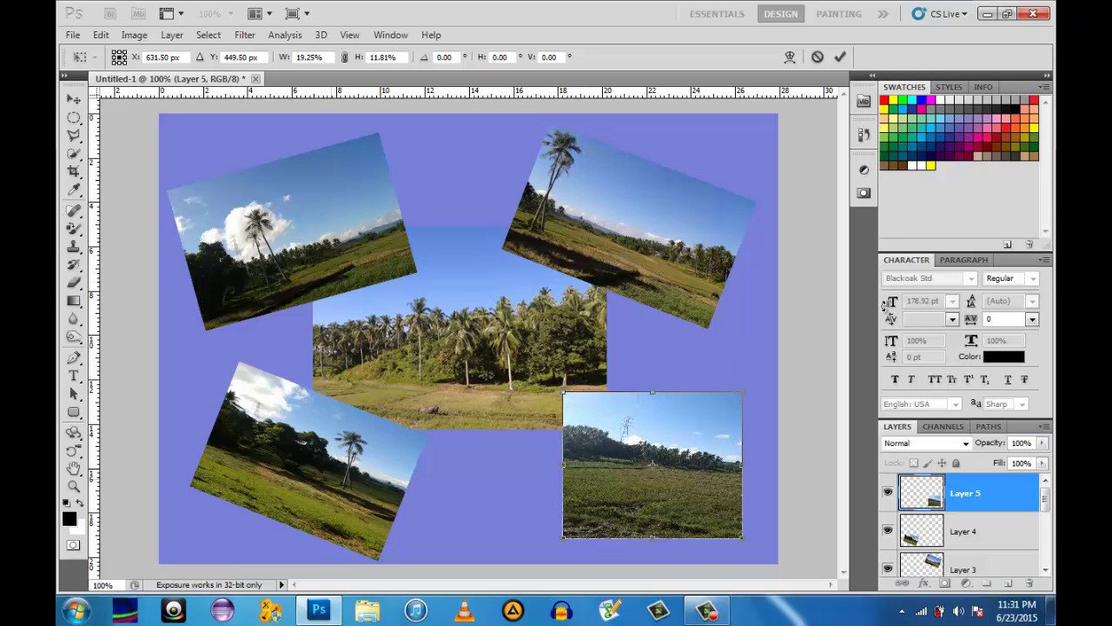
{"action": "key", "text": "Return"}
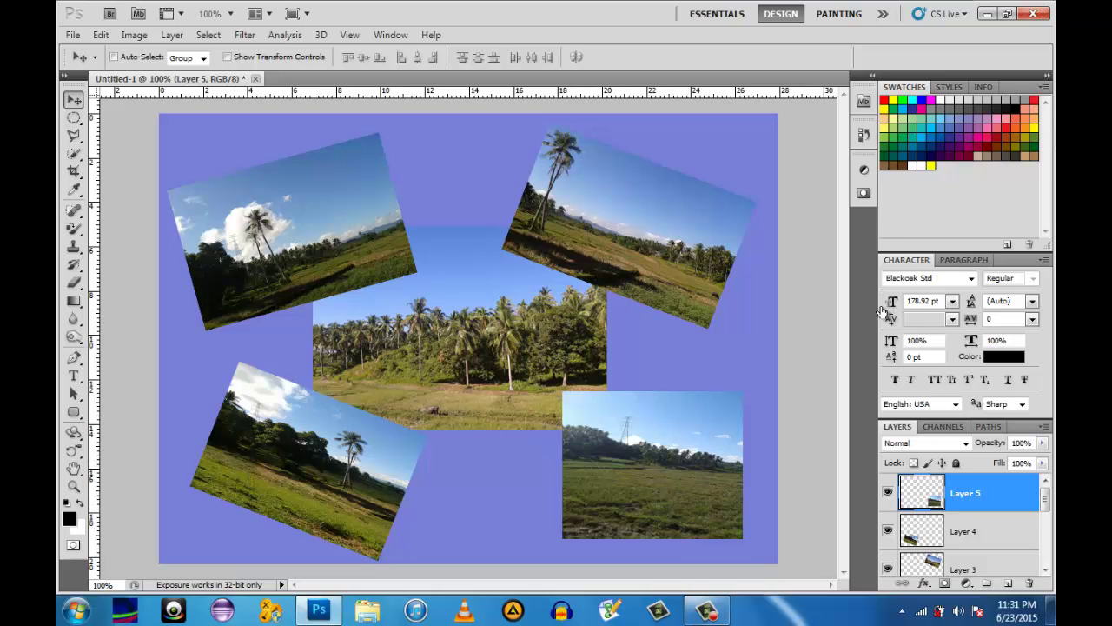
Rotate the Layer 4 photo by -22.8° so it sits nearly level, and move it to about X 195 px, Y 451 px
{"action": "left_click_drag", "start_coordinate": [1046, 499], "coordinate": [1046, 508]}
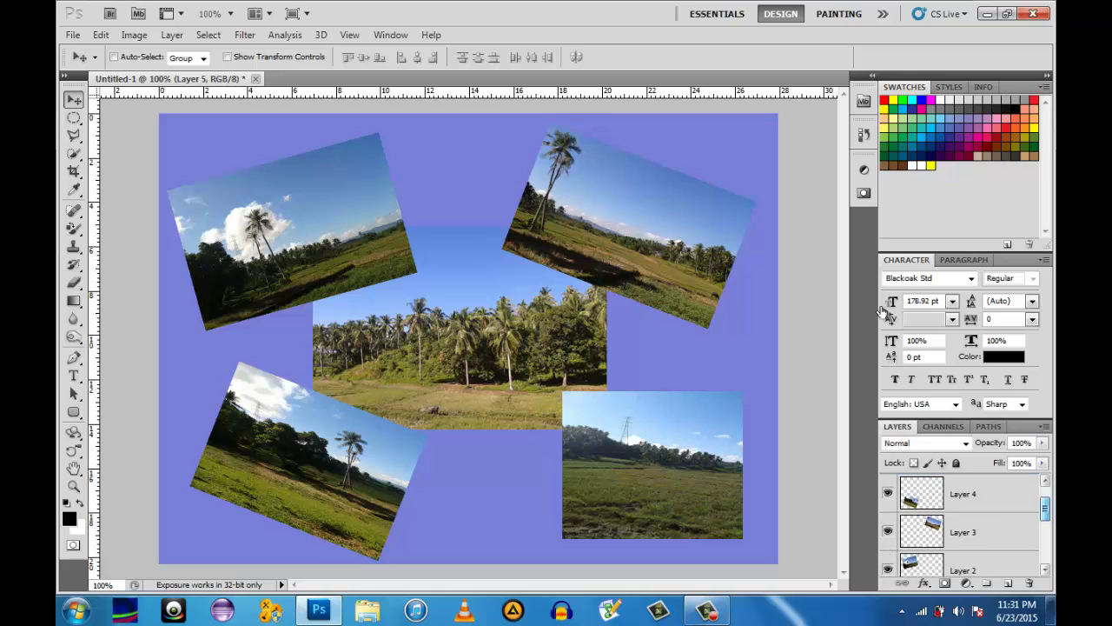
{"action": "key", "text": "alt+bracketleft"}
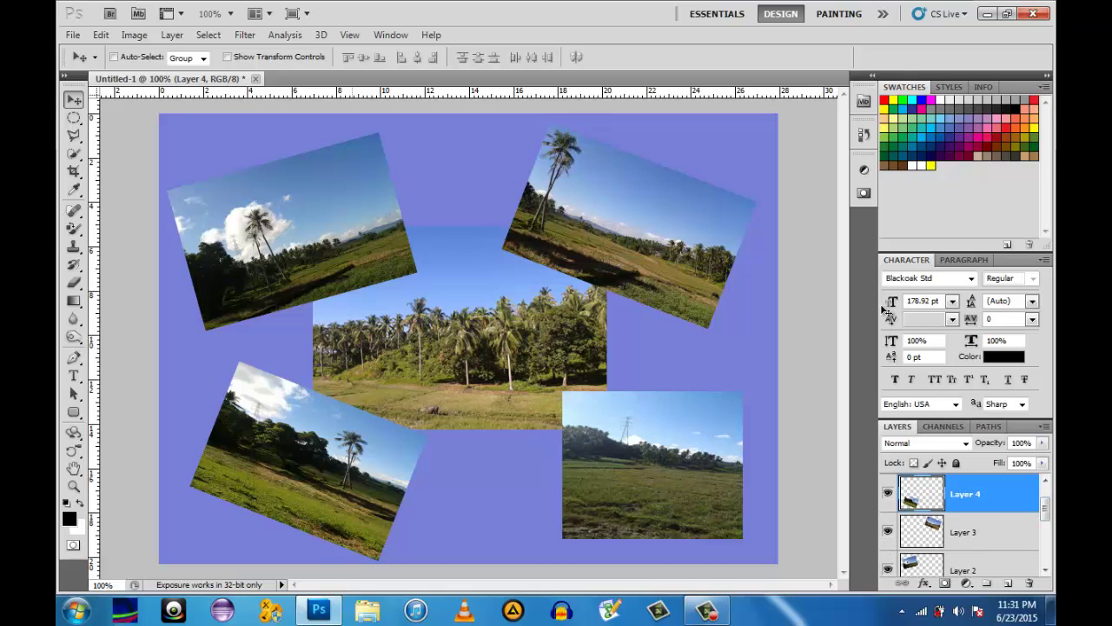
{"action": "key", "text": "alt+e"}
{"action": "left_click", "coordinate": [101, 35]}
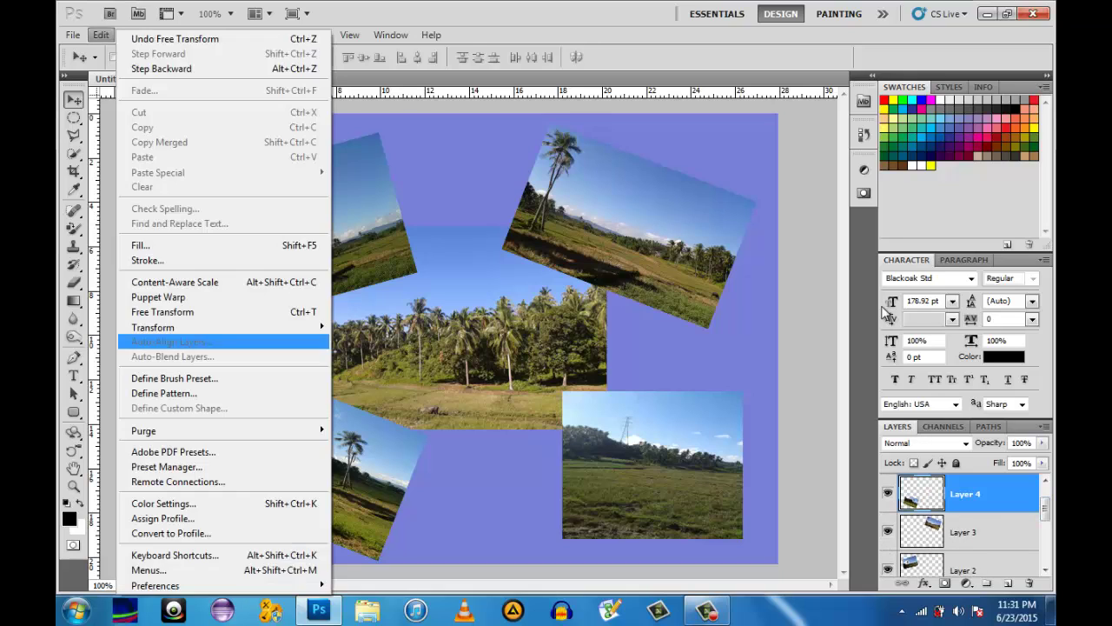
{"action": "left_click", "coordinate": [159, 312]}
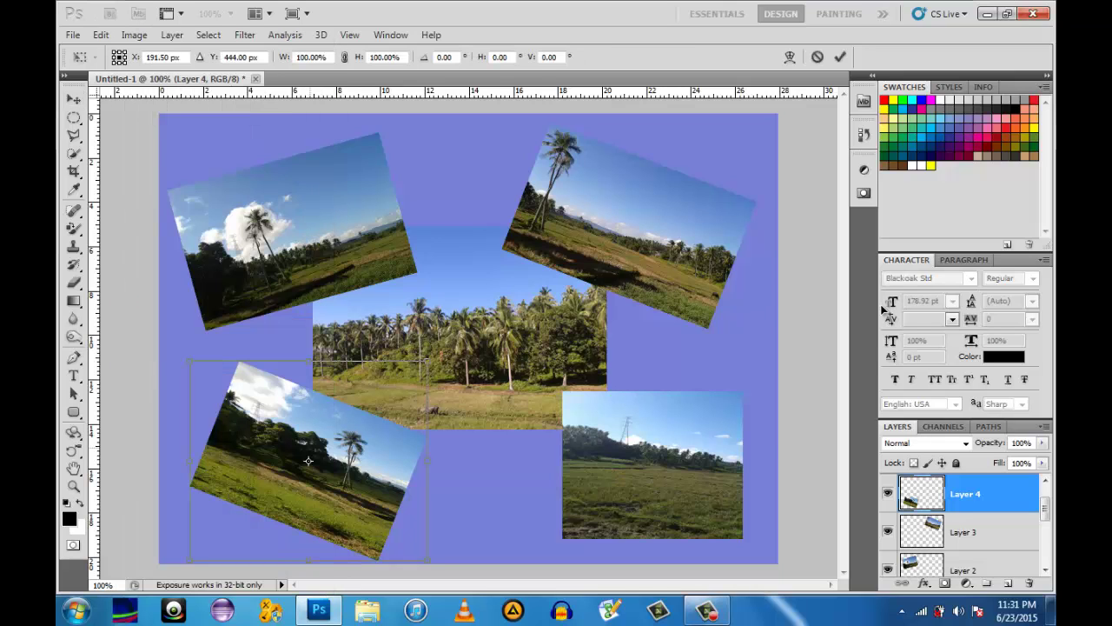
{"action": "left_click_drag", "start_coordinate": [435, 353], "coordinate": [394, 318]}
{"action": "left_click_drag", "start_coordinate": [882, 306], "coordinate": [882, 308]}
{"action": "left_click_drag", "start_coordinate": [310, 475], "coordinate": [310, 465]}
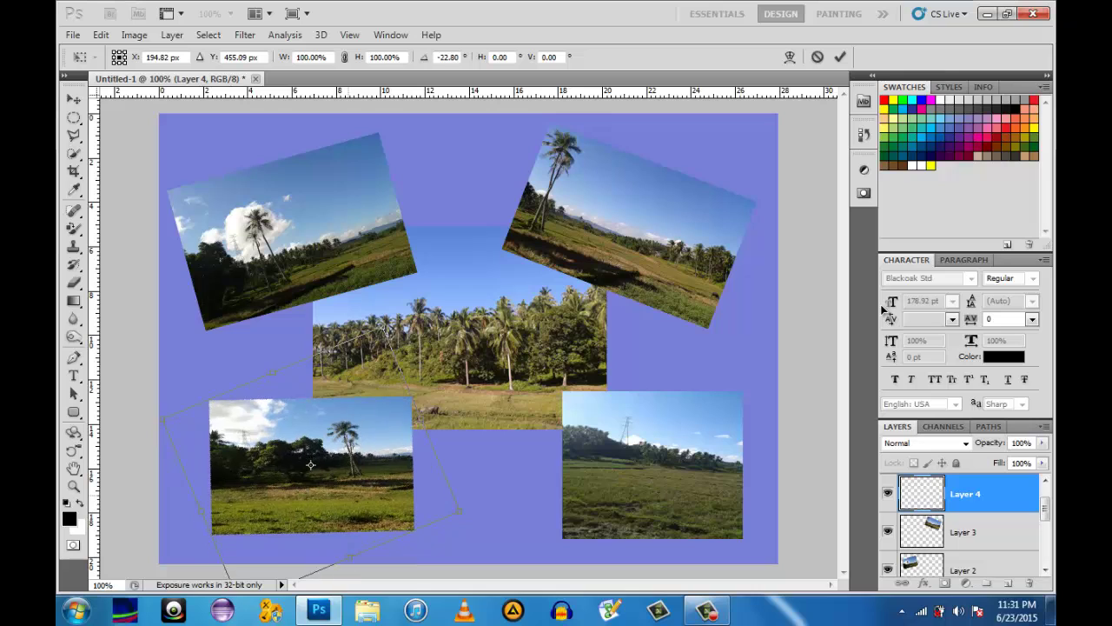
{"action": "key", "text": "Up"}
{"action": "key", "text": "Up"}
{"action": "key", "text": "Up"}
{"action": "key", "text": "Up"}
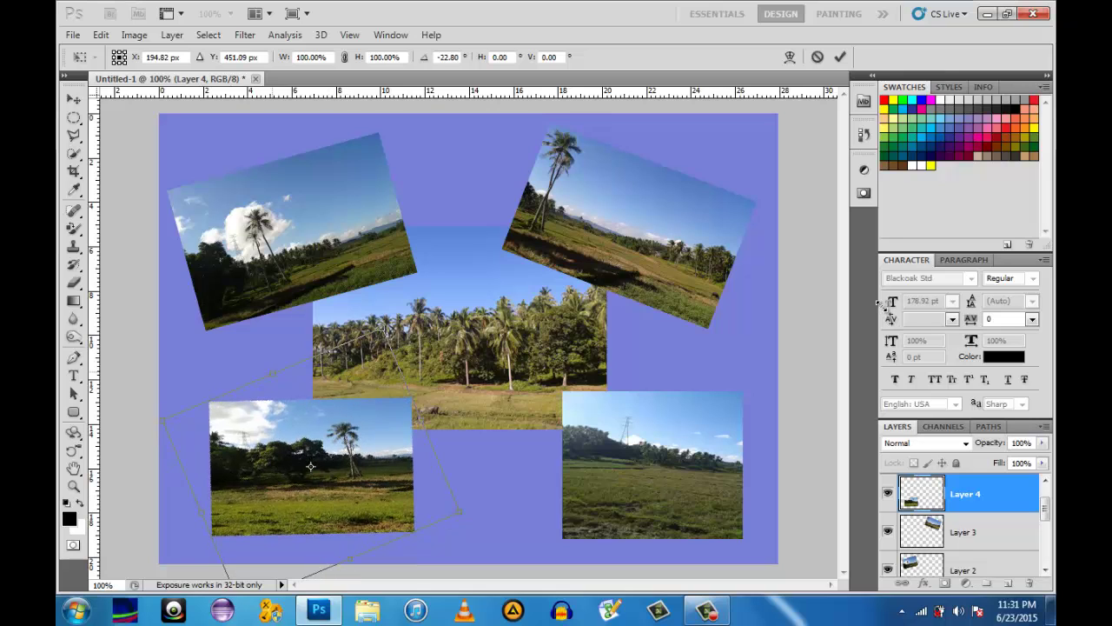
Enlarge the Layer 4 photo to about 105% width and 104% height, at about X 200 px, Y 443 px
{"action": "left_click_drag", "start_coordinate": [271, 364], "coordinate": [263, 351]}
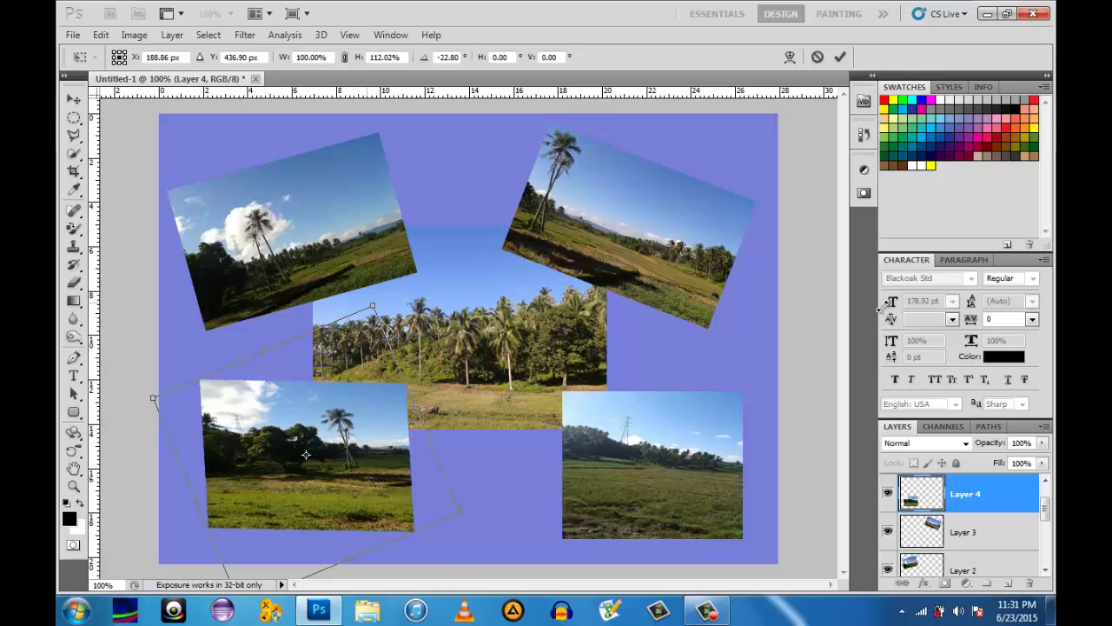
{"action": "left_click_drag", "start_coordinate": [372, 306], "coordinate": [390, 316]}
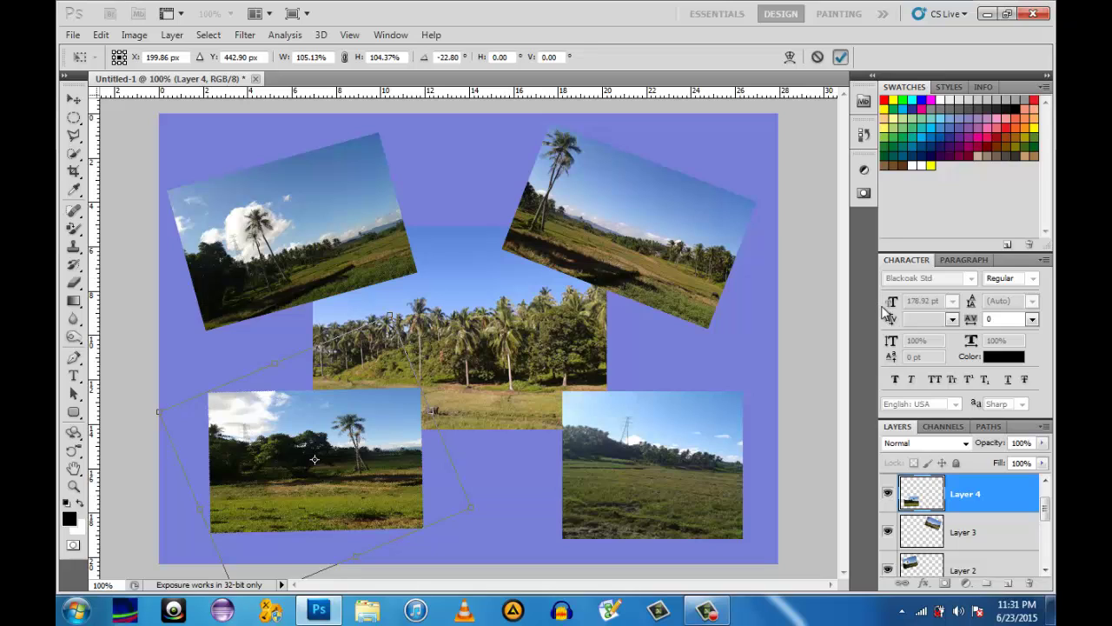
{"action": "key", "text": "Return"}
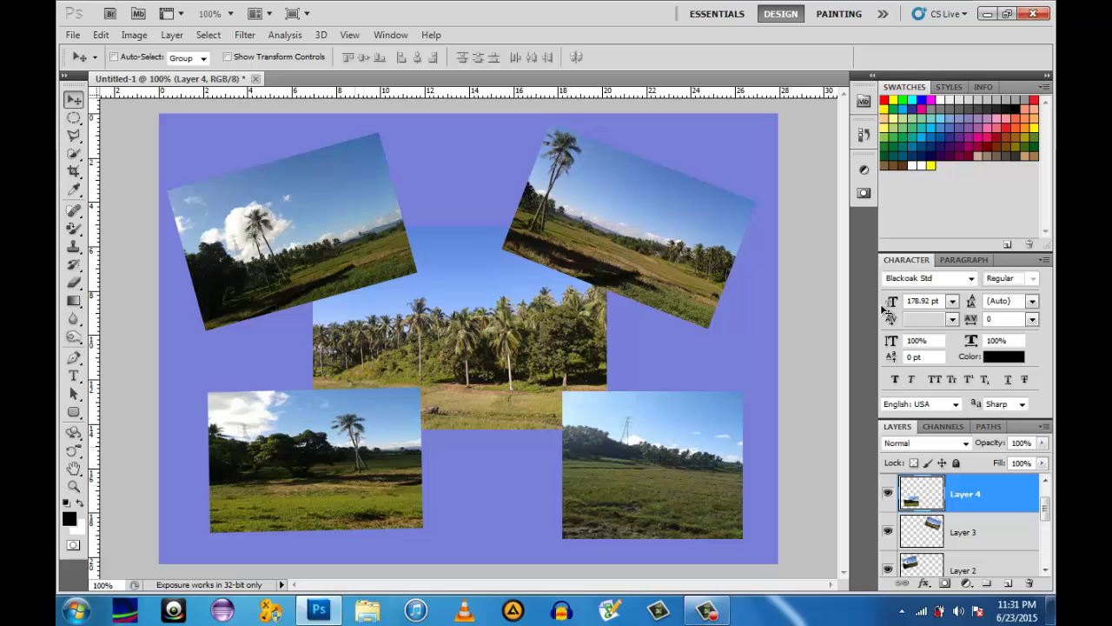
Raise the central Layer 1 photo above Layers 2, 3 and 4 in the layer stack, and try to move it above Layer 5
{"action": "left_click_drag", "start_coordinate": [1045, 508], "coordinate": [1046, 550]}
{"action": "scroll", "coordinate": [883, 313], "scroll_direction": "up", "scroll_amount": 5}
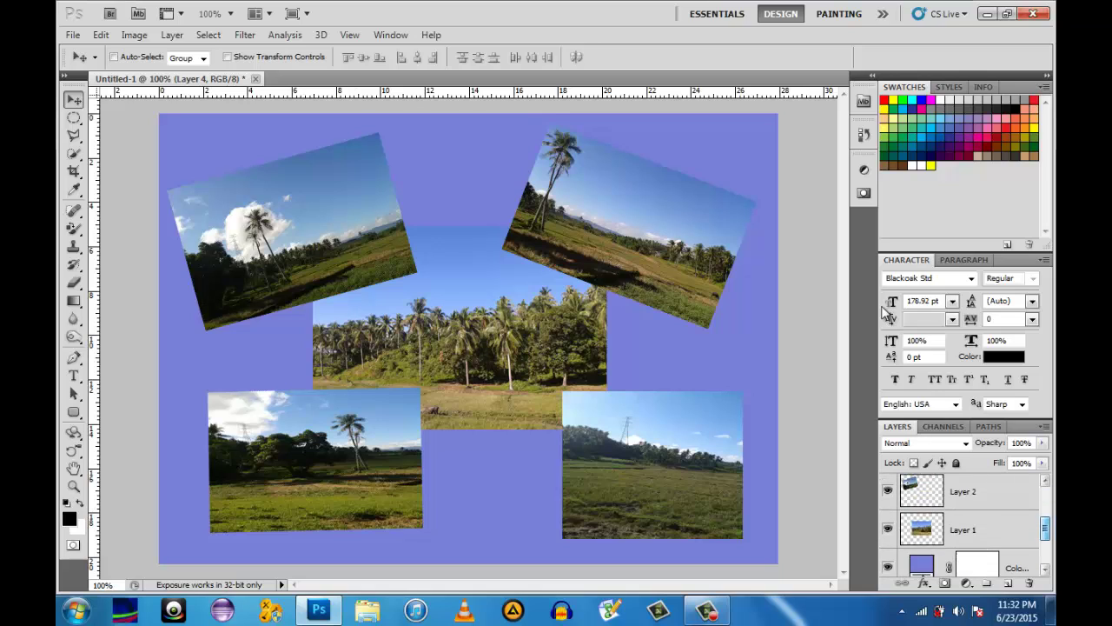
{"action": "scroll", "coordinate": [883, 311], "scroll_direction": "up", "scroll_amount": 3}
{"action": "scroll", "coordinate": [883, 309], "scroll_direction": "up", "scroll_amount": 2}
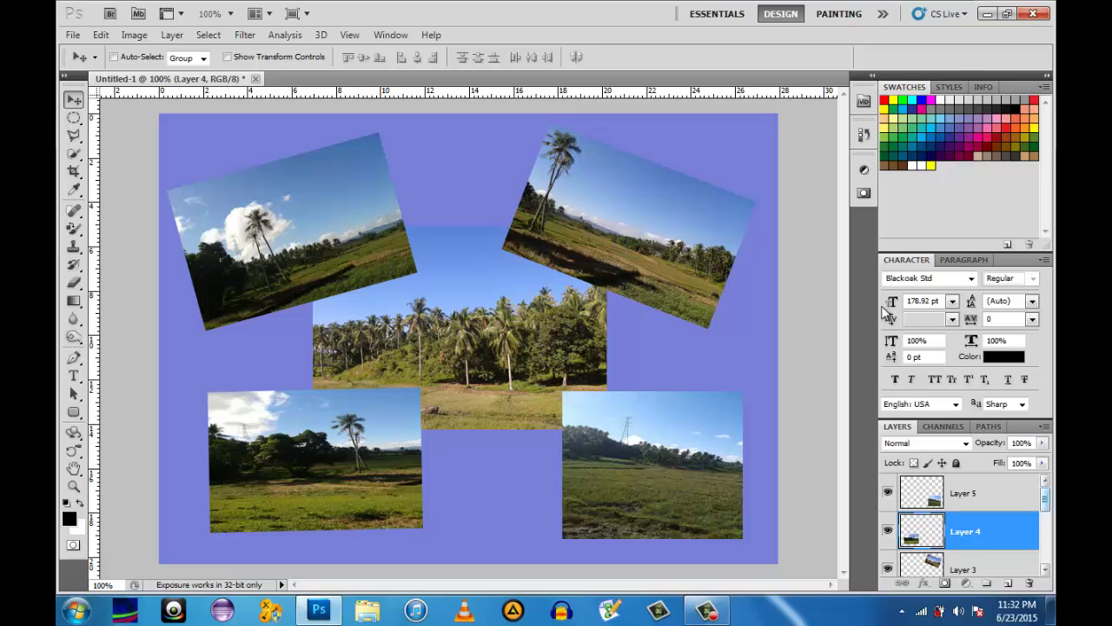
{"action": "scroll", "coordinate": [883, 311], "scroll_direction": "down", "scroll_amount": 5}
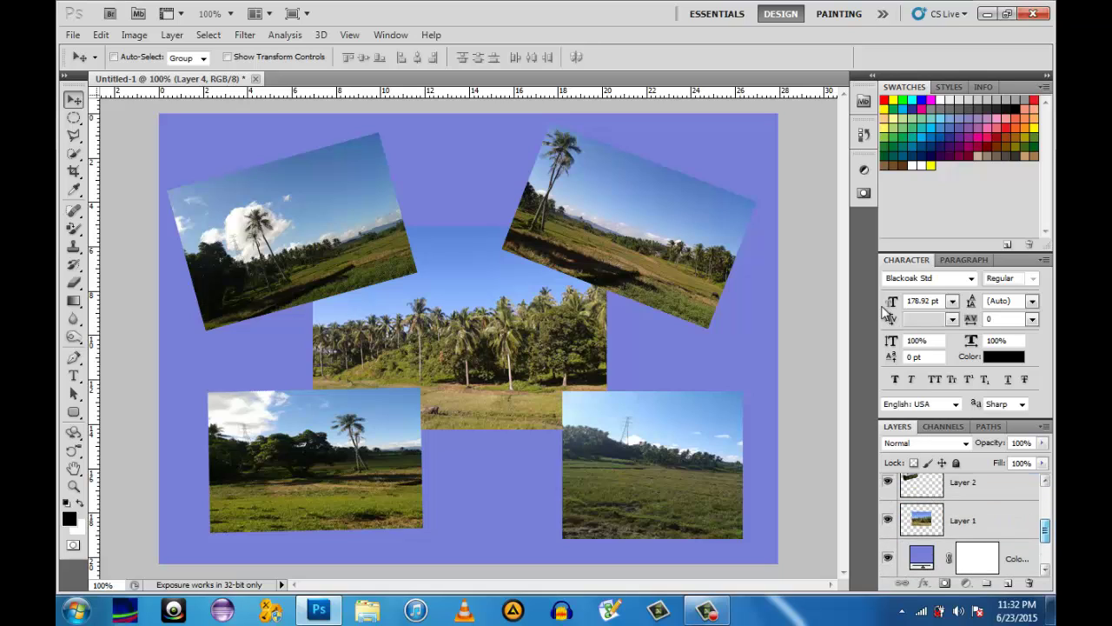
{"action": "scroll", "coordinate": [883, 311], "scroll_direction": "down", "scroll_amount": 2}
{"action": "left_click_drag", "start_coordinate": [882, 312], "coordinate": [882, 305]}
{"action": "scroll", "coordinate": [882, 306], "scroll_direction": "up", "scroll_amount": 7}
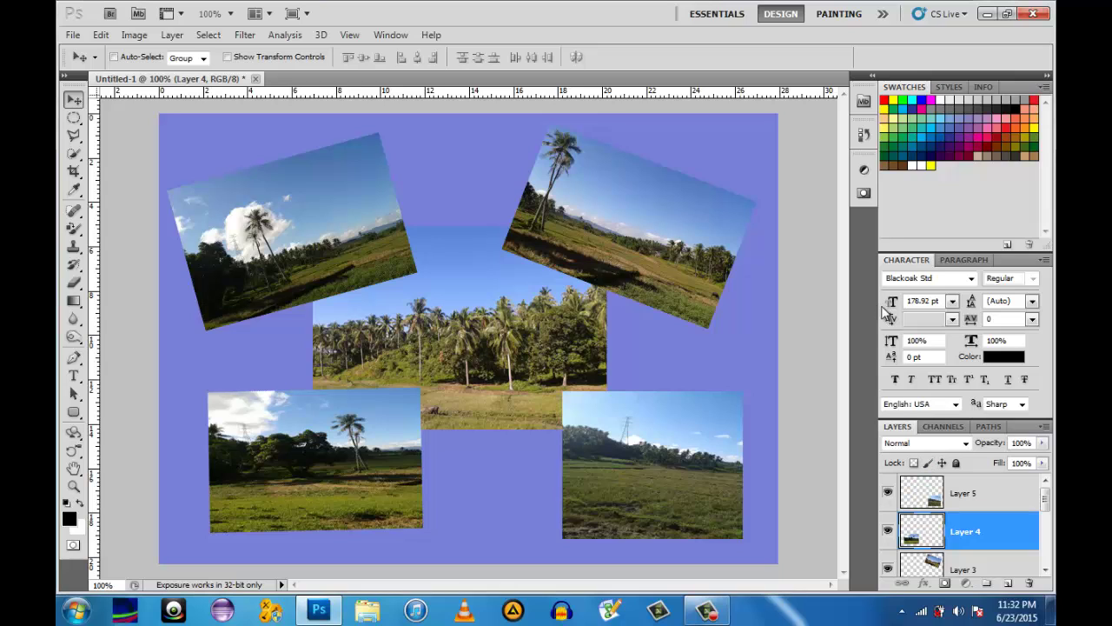
{"action": "scroll", "coordinate": [883, 311], "scroll_direction": "down", "scroll_amount": 5}
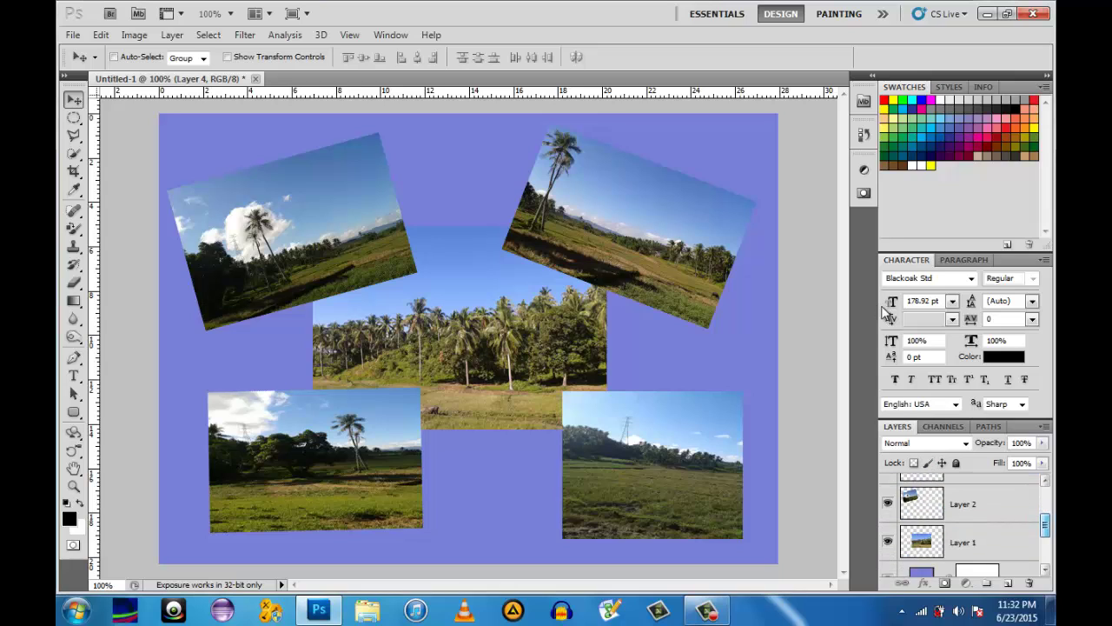
{"action": "left_click_drag", "start_coordinate": [961, 542], "coordinate": [963, 490]}
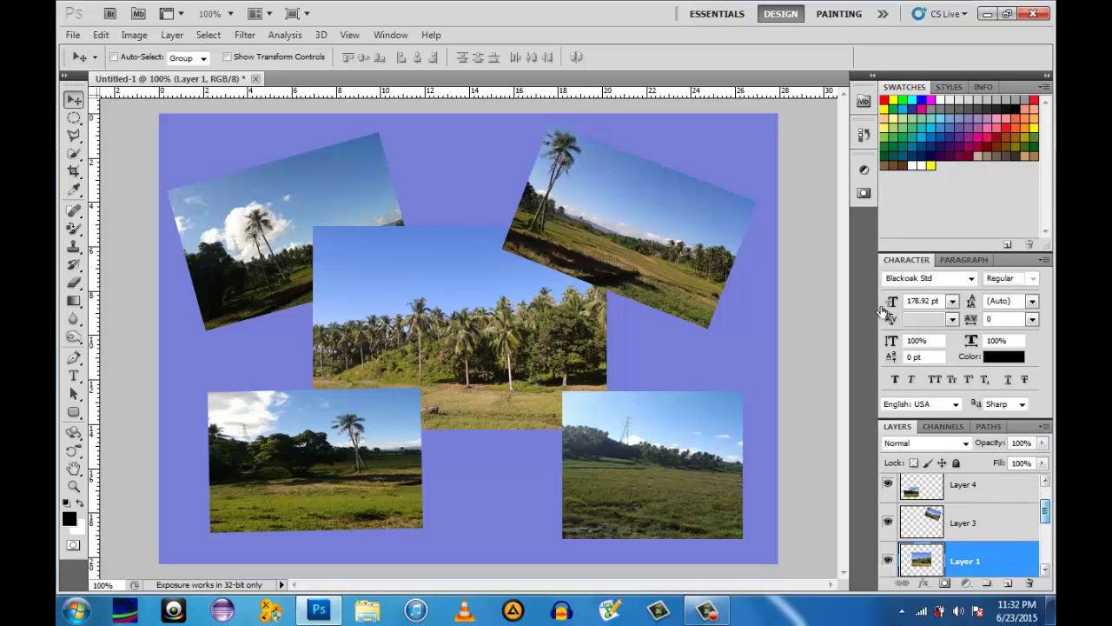
{"action": "left_click_drag", "start_coordinate": [965, 561], "coordinate": [964, 516]}
{"action": "key", "text": "ctrl+bracketright"}
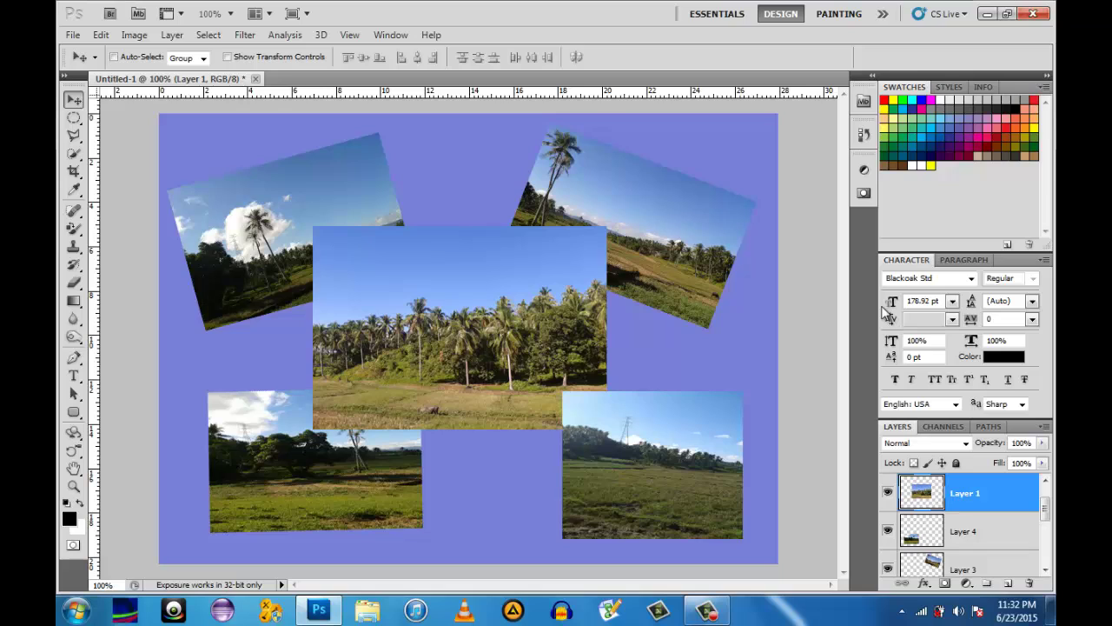
{"action": "left_click_drag", "start_coordinate": [1046, 509], "coordinate": [1046, 499]}
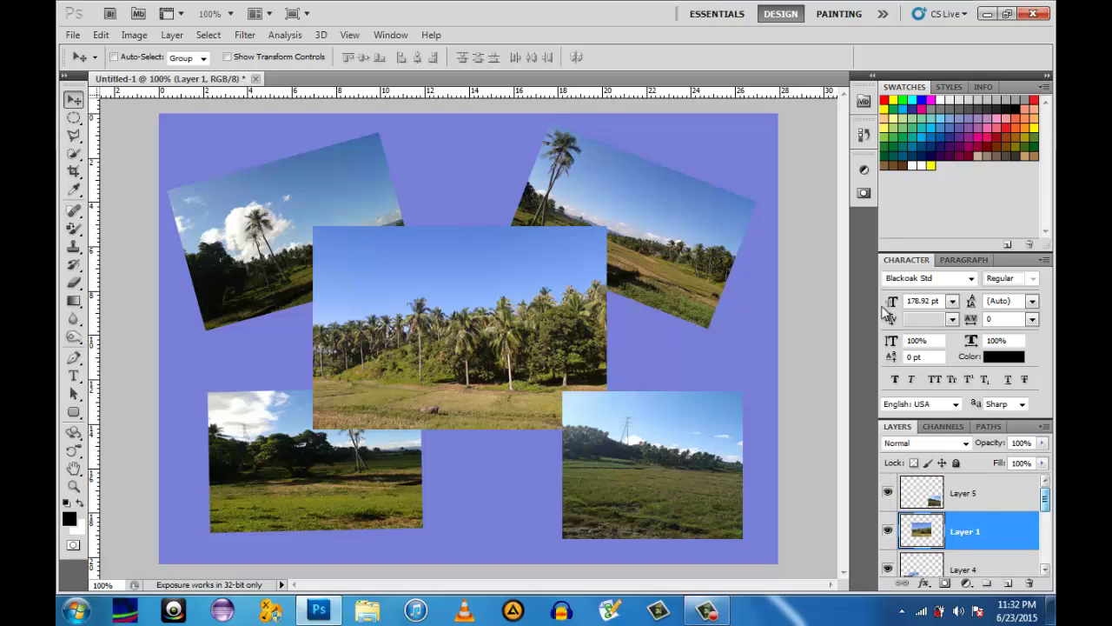
{"action": "left_click_drag", "start_coordinate": [969, 531], "coordinate": [969, 493]}
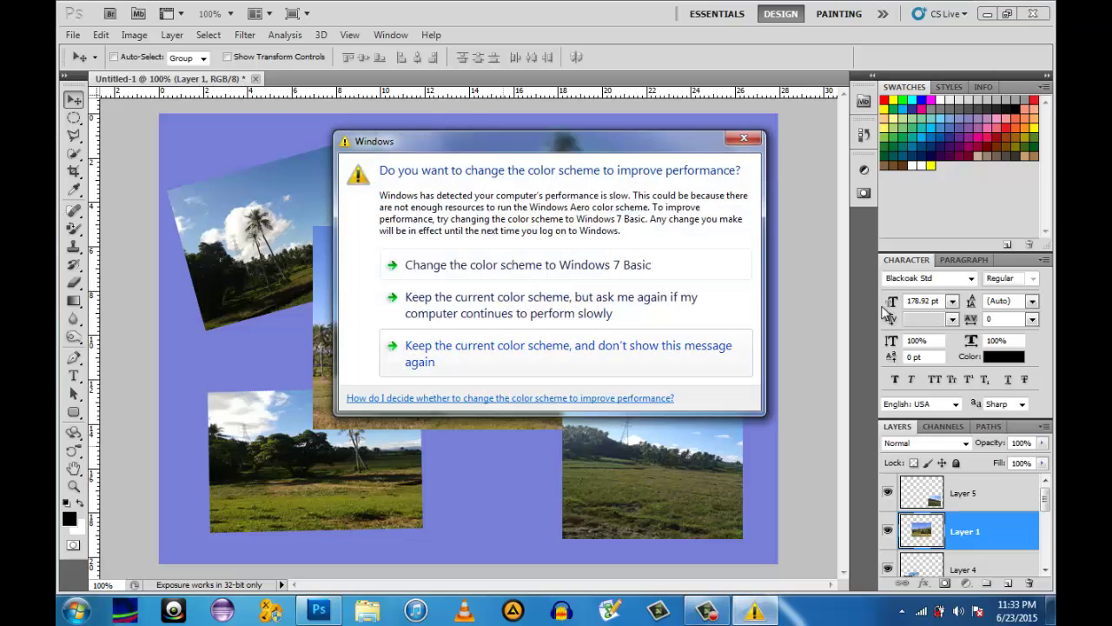
Keep the current Windows color scheme without showing the message again, and move Layer 1 directly below Layer 4
{"action": "left_click", "coordinate": [566, 354]}
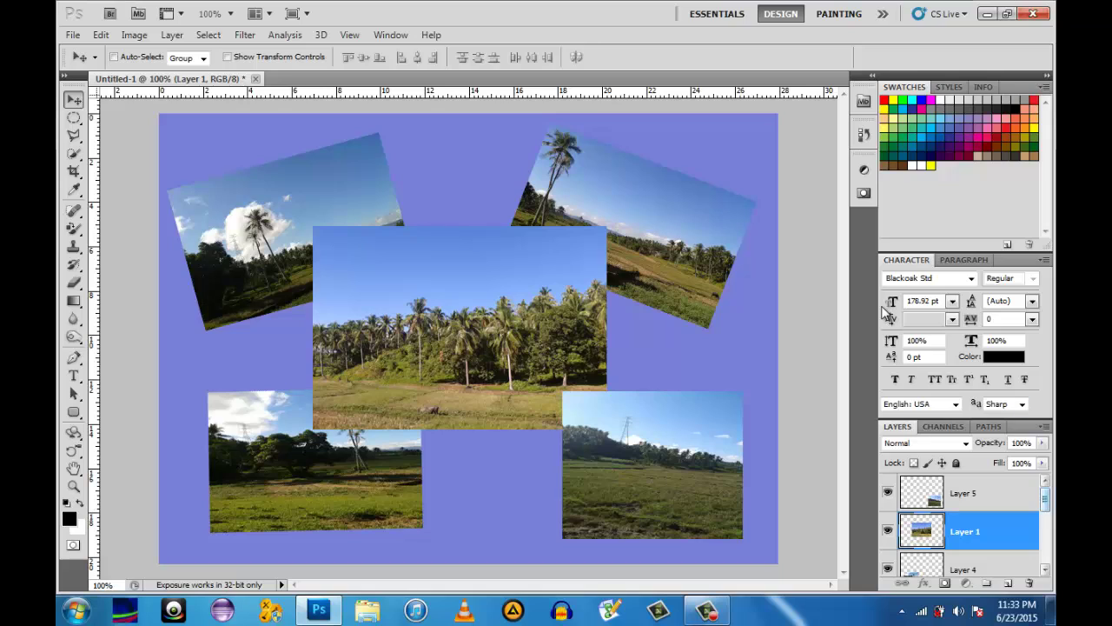
{"action": "left_click_drag", "start_coordinate": [1046, 499], "coordinate": [1046, 511]}
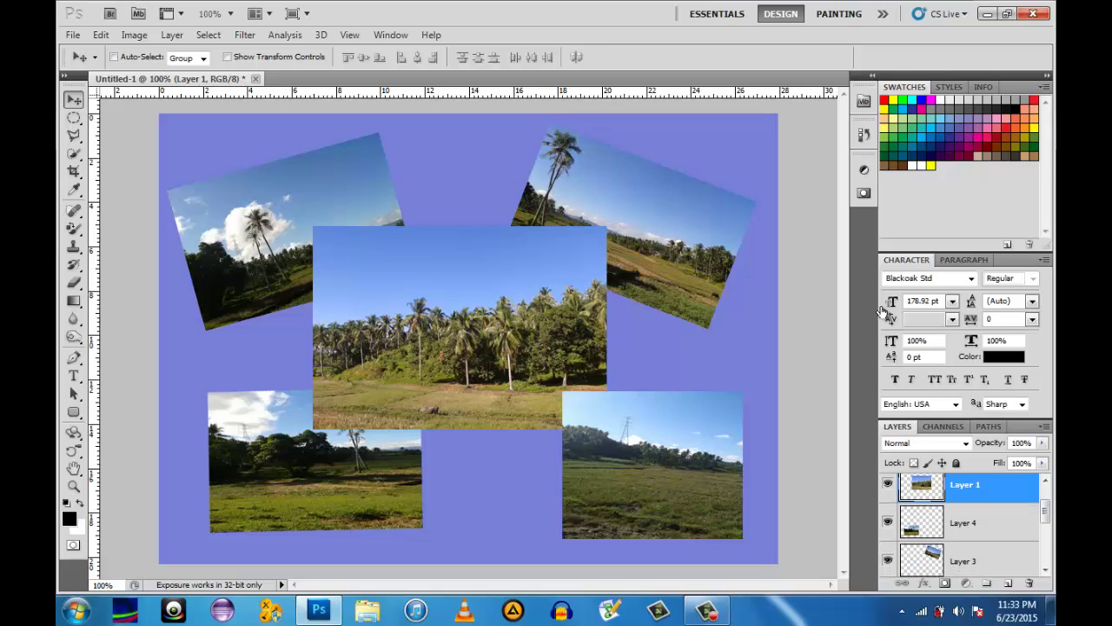
{"action": "key", "text": "ctrl+bracketleft"}
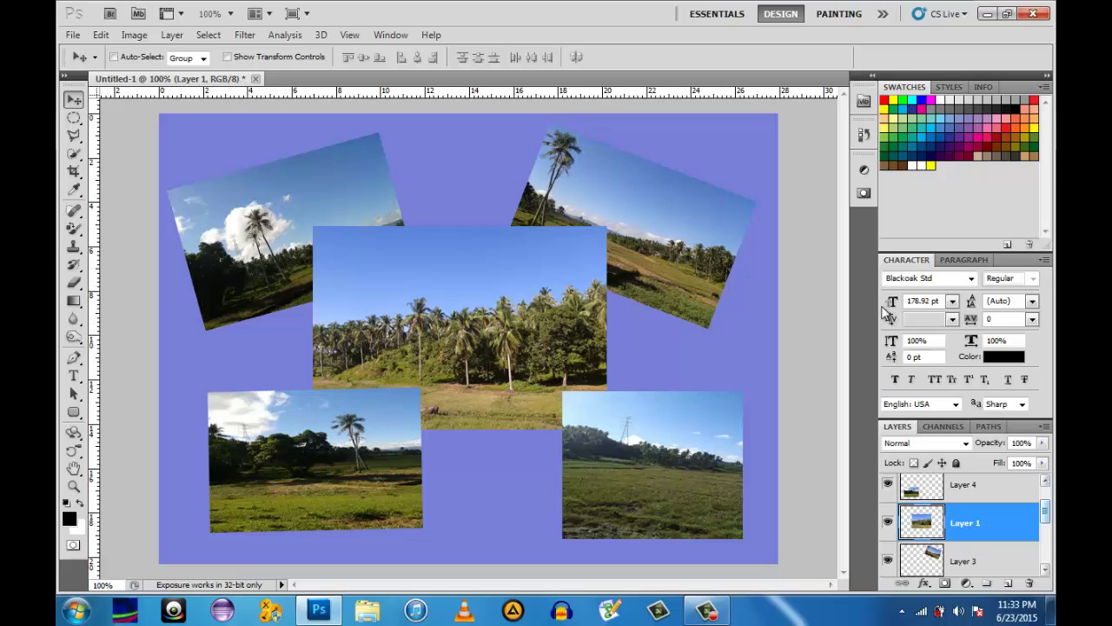
{"action": "scroll", "coordinate": [886, 313], "scroll_direction": "down", "scroll_amount": 4}
{"action": "scroll", "coordinate": [886, 313], "scroll_direction": "down", "scroll_amount": 1}
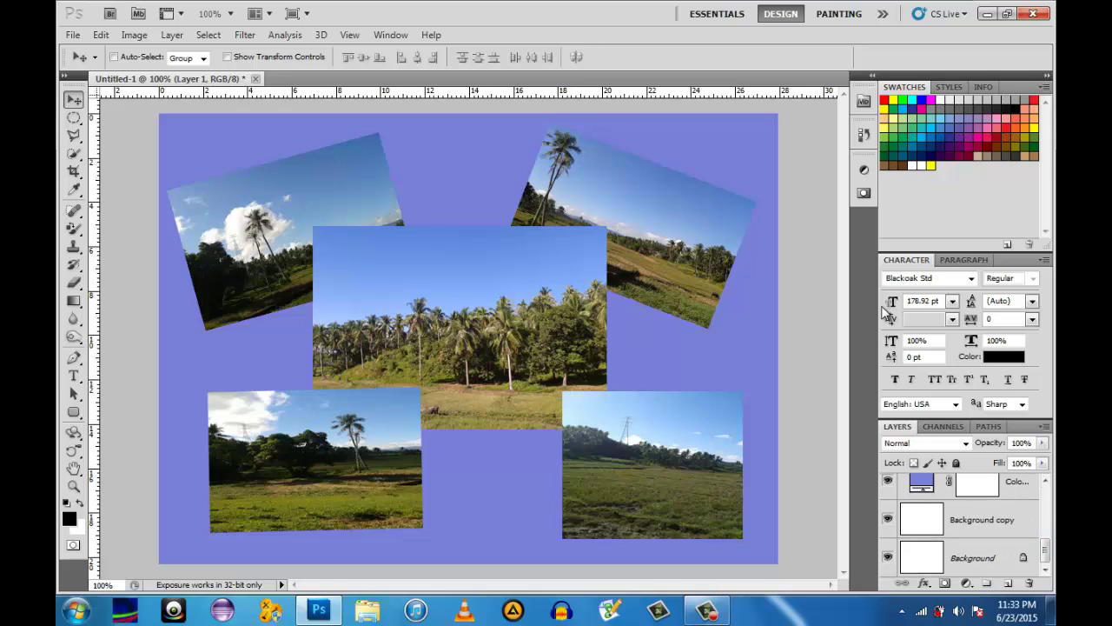
{"action": "right_click", "coordinate": [921, 517]}
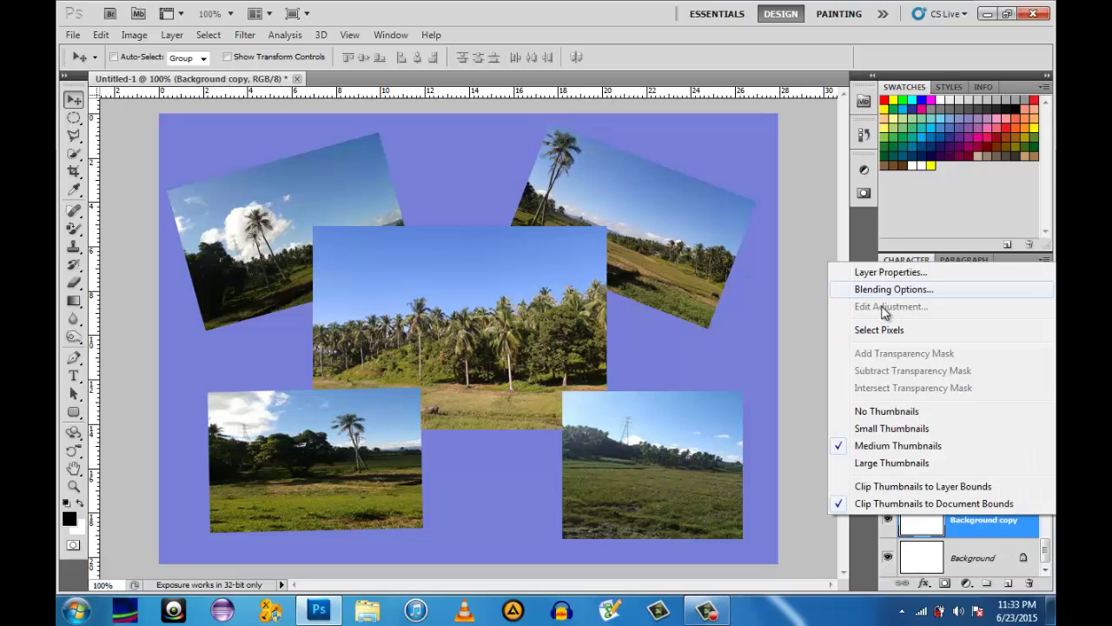
{"action": "left_click", "coordinate": [884, 311]}
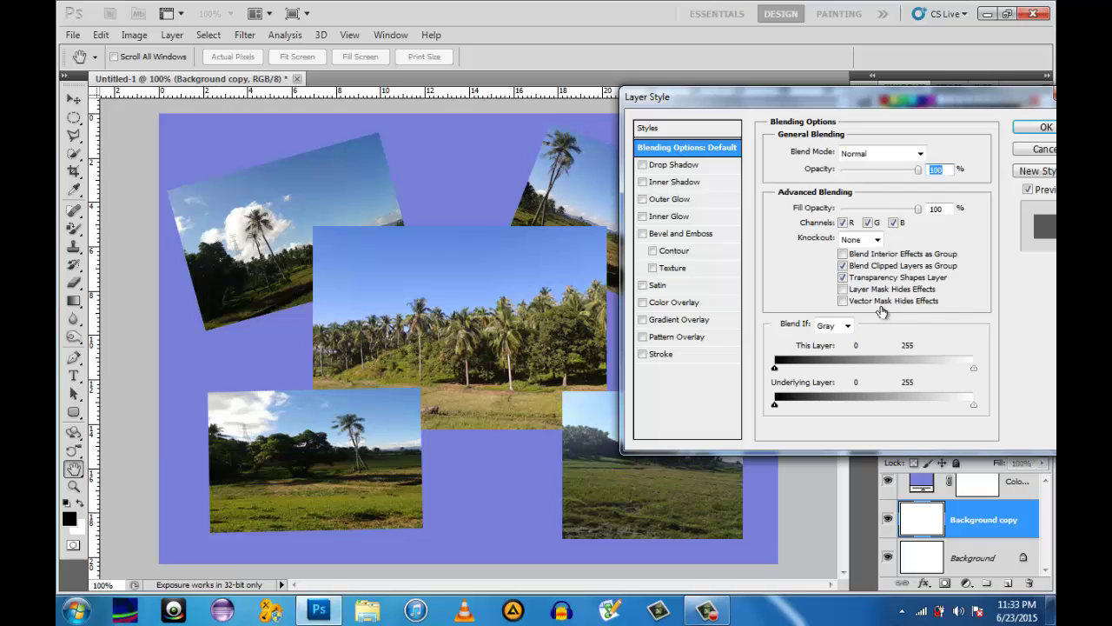
{"action": "key", "text": "Escape"}
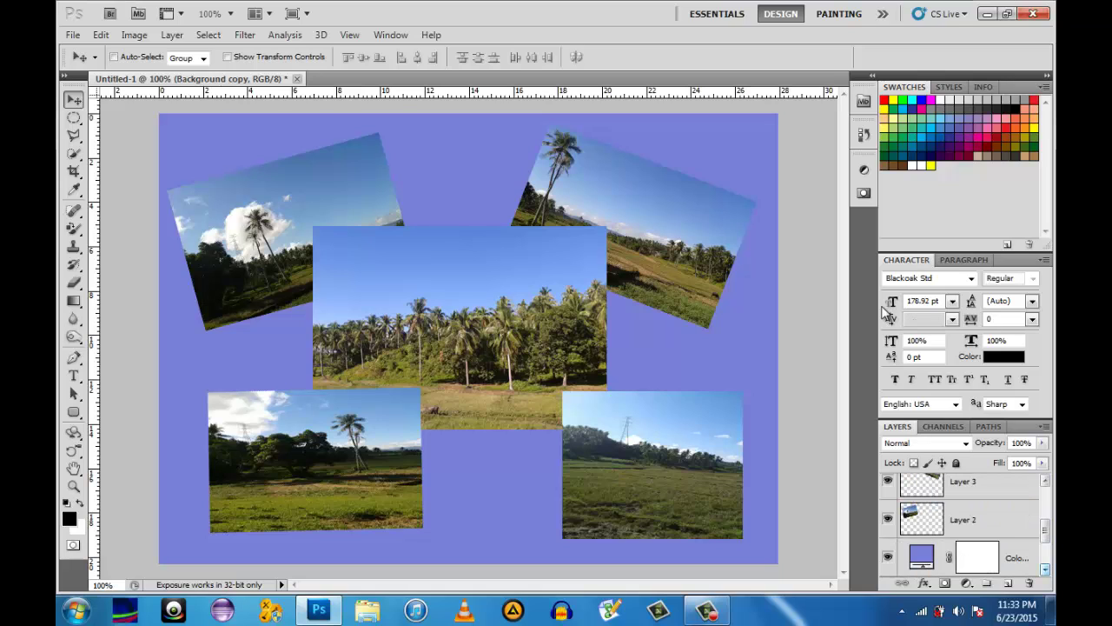
Delete the layer mask from the Color Fill 1 layer
{"action": "right_click", "coordinate": [978, 557]}
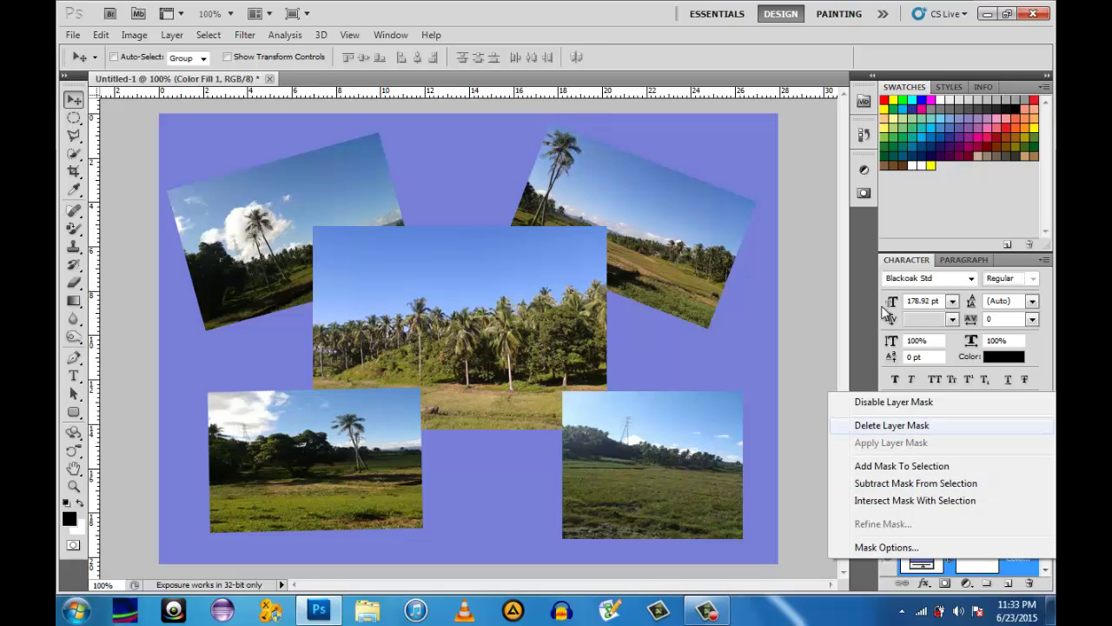
{"action": "key", "text": "Return"}
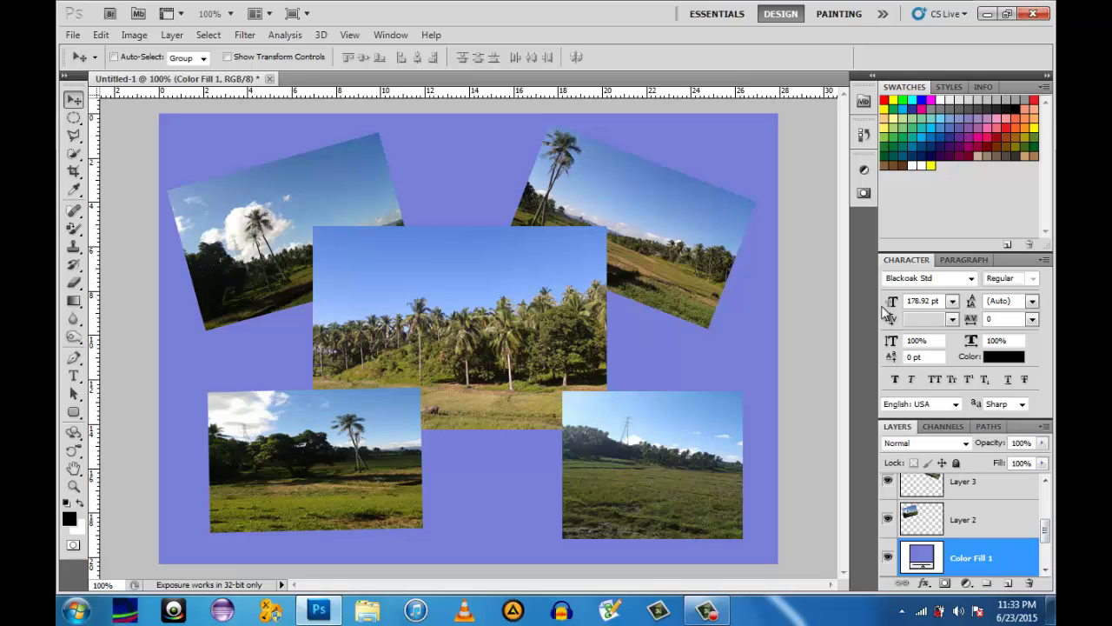
{"action": "left_click_drag", "start_coordinate": [1045, 530], "coordinate": [1045, 550]}
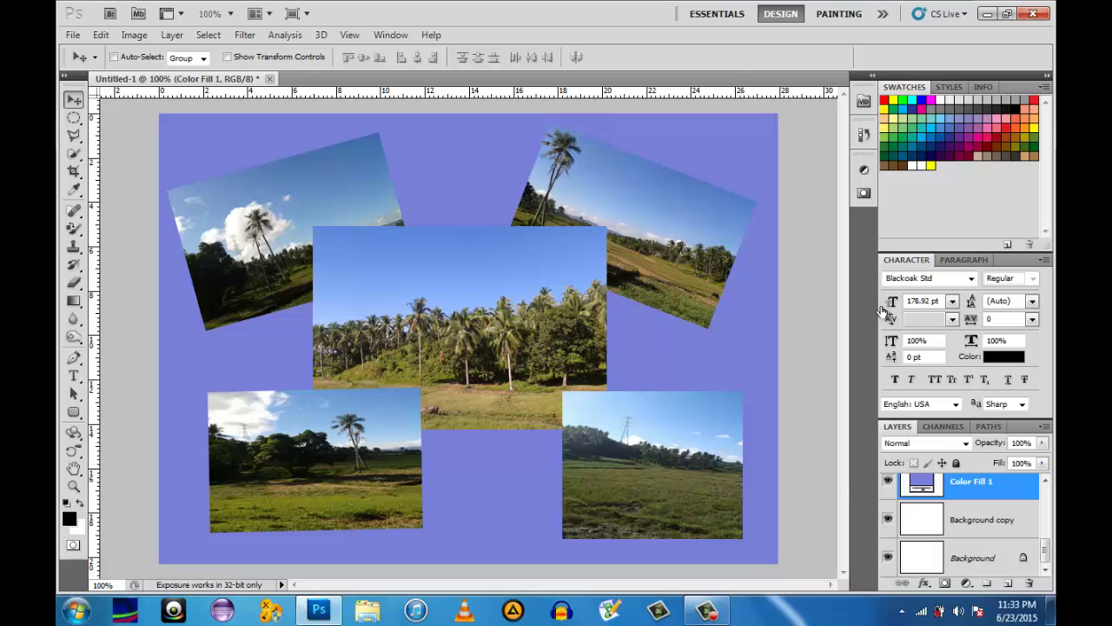
{"action": "right_click", "coordinate": [972, 483]}
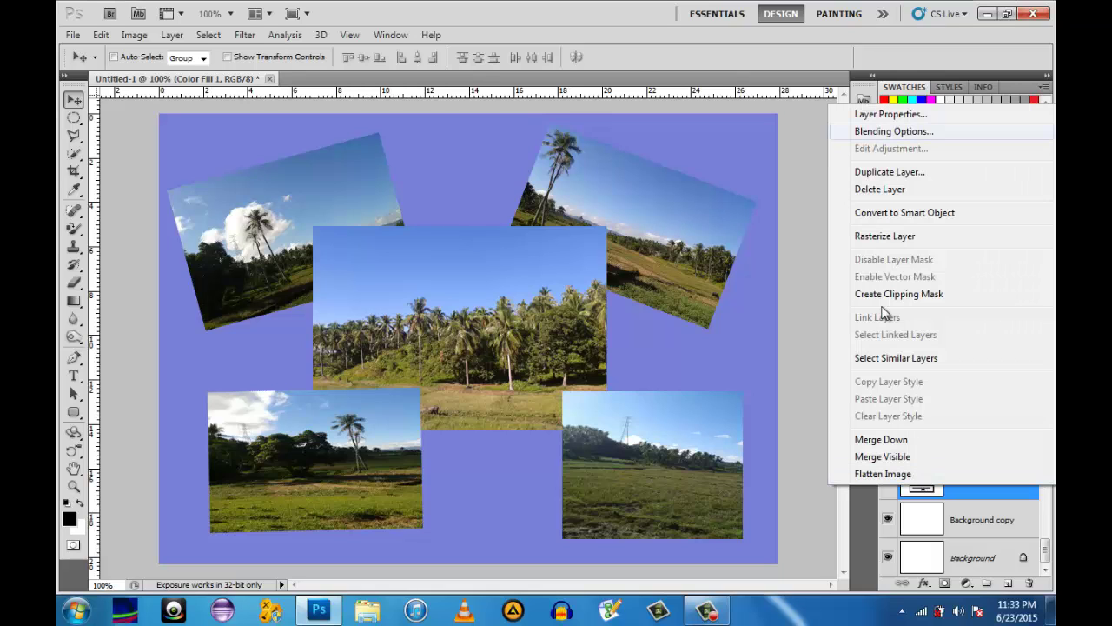
{"action": "key", "text": "Escape"}
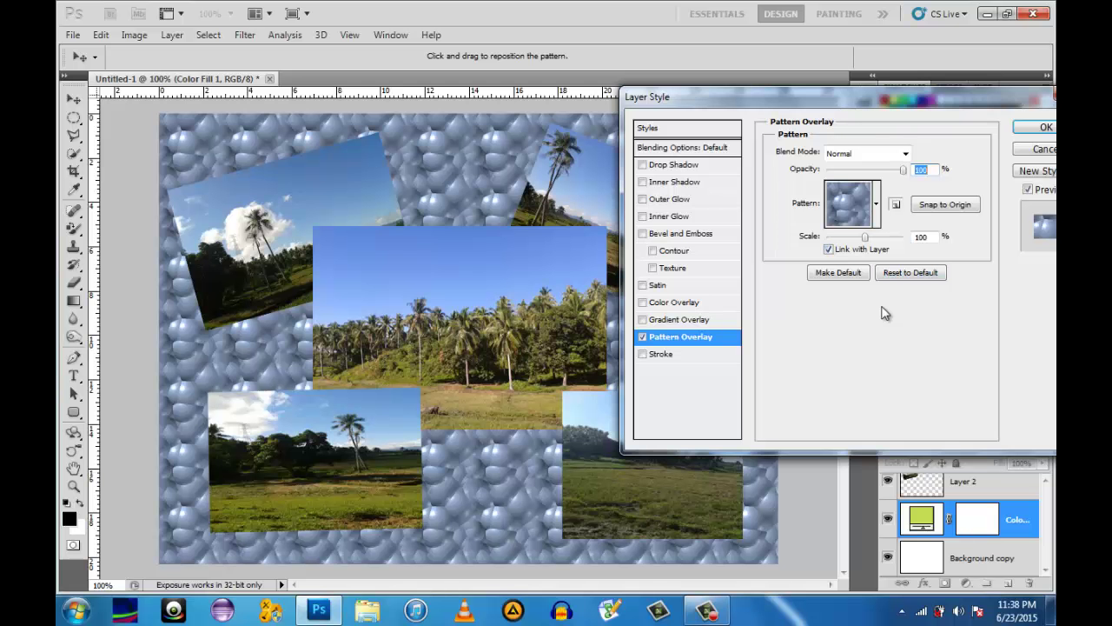
Reduce the scale of the Color Fill 1 layer's blue bubble pattern overlay to 9%
{"action": "left_click_drag", "start_coordinate": [865, 237], "coordinate": [844, 237]}
{"action": "key", "text": "Down"}
{"action": "key", "text": "Down"}
{"action": "key", "text": "Down"}
{"action": "key", "text": "Down"}
{"action": "key", "text": "Down"}
{"action": "key", "text": "Down"}
{"action": "key", "text": "Down"}
{"action": "key", "text": "Down"}
{"action": "key", "text": "Down"}
{"action": "key", "text": "Down"}
{"action": "key", "text": "Down"}
{"action": "key", "text": "Down"}
{"action": "key", "text": "Down"}
{"action": "key", "text": "Down"}
{"action": "key", "text": "Down"}
{"action": "key", "text": "Down"}
{"action": "key", "text": "Down"}
{"action": "key", "text": "Down"}
{"action": "key", "text": "Down"}
{"action": "key", "text": "Down"}
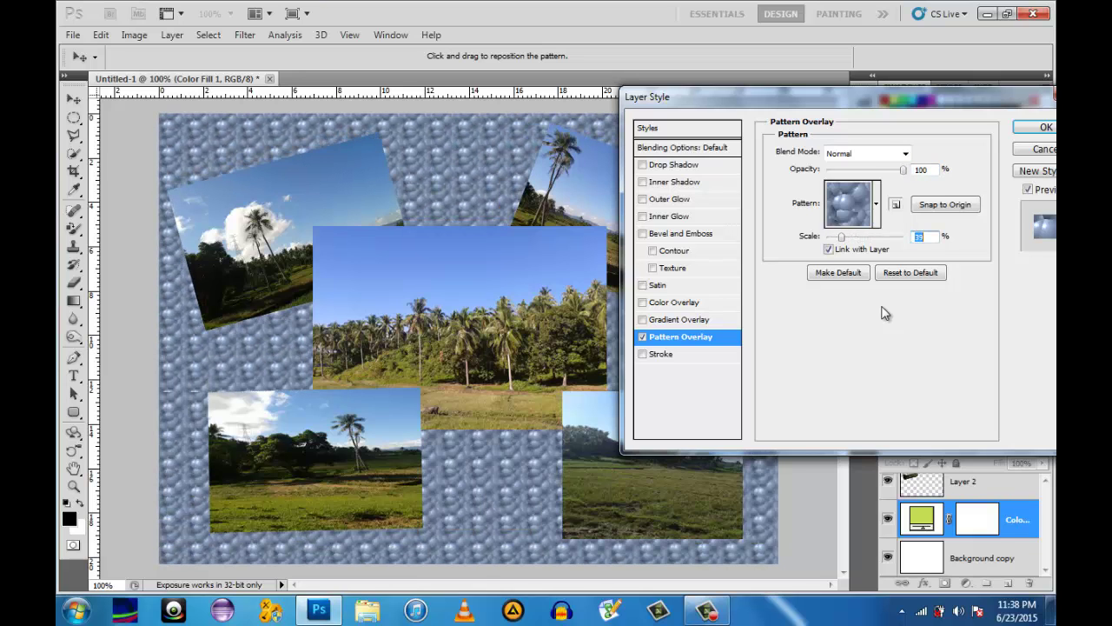
{"action": "key", "text": "Down"}
{"action": "key", "text": "Down"}
{"action": "key", "text": "Down"}
{"action": "key", "text": "Down"}
{"action": "key", "text": "Down"}
{"action": "key", "text": "Down"}
{"action": "key", "text": "Down"}
{"action": "key", "text": "Down"}
{"action": "key", "text": "Down"}
{"action": "key", "text": "Down"}
{"action": "key", "text": "Down"}
{"action": "key", "text": "Down"}
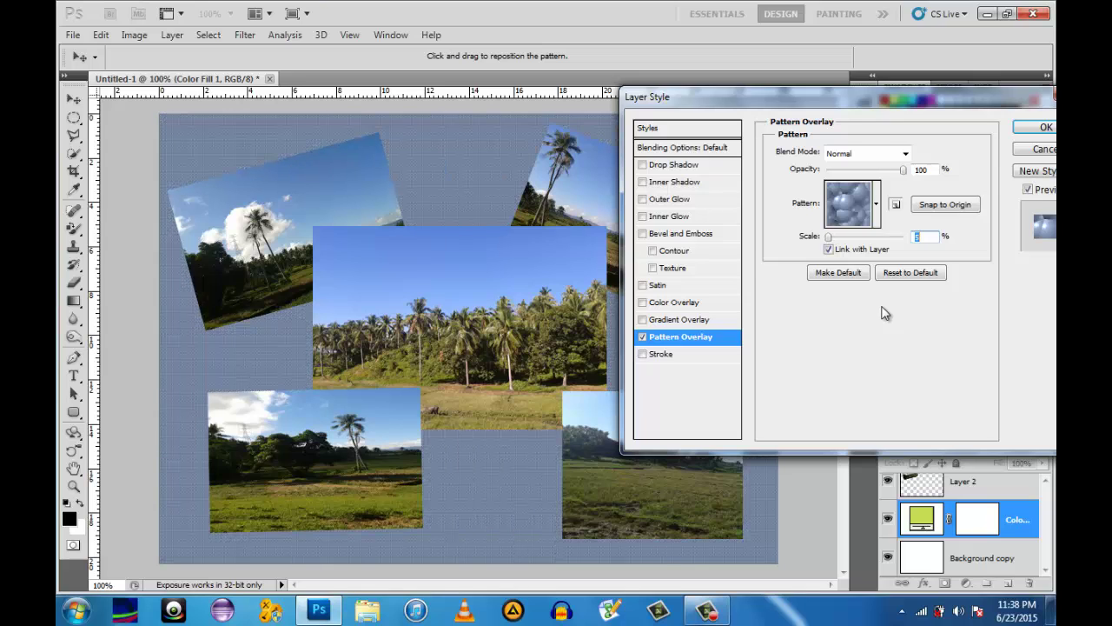
{"action": "key", "text": "Up"}
{"action": "key", "text": "Up"}
{"action": "key", "text": "Up"}
{"action": "key", "text": "Up"}
Lower the pattern overlay's opacity to below 50% and apply the layer style to the Color Fill 1 layer
{"action": "left_click_drag", "start_coordinate": [904, 170], "coordinate": [883, 170]}
{"action": "key", "text": "Down"}
{"action": "key", "text": "Down"}
{"action": "key", "text": "Down"}
{"action": "key", "text": "Down"}
{"action": "key", "text": "Down"}
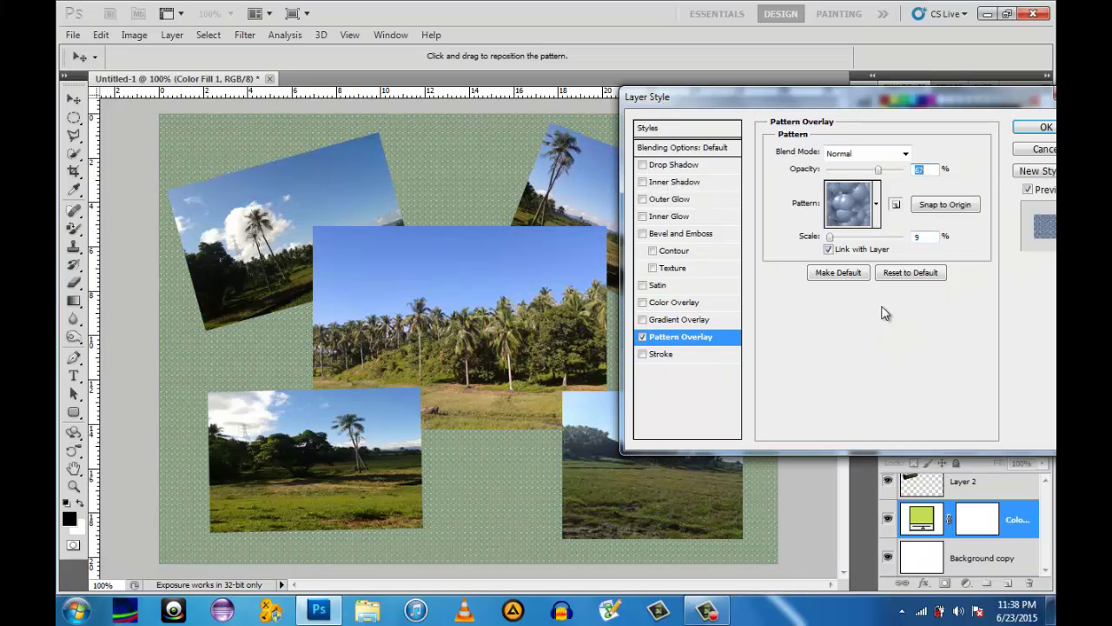
{"action": "key", "text": "Down"}
{"action": "key", "text": "Down"}
{"action": "key", "text": "Down"}
{"action": "key", "text": "Down"}
{"action": "key", "text": "Down"}
{"action": "key", "text": "Down"}
{"action": "key", "text": "Down"}
{"action": "key", "text": "Down"}
{"action": "key", "text": "Down"}
{"action": "key", "text": "Down"}
{"action": "key", "text": "Down"}
{"action": "key", "text": "Down"}
{"action": "key", "text": "Down"}
{"action": "key", "text": "Down"}
{"action": "key", "text": "Down"}
{"action": "key", "text": "Down"}
{"action": "key", "text": "Down"}
{"action": "key", "text": "Down"}
{"action": "key", "text": "Down"}
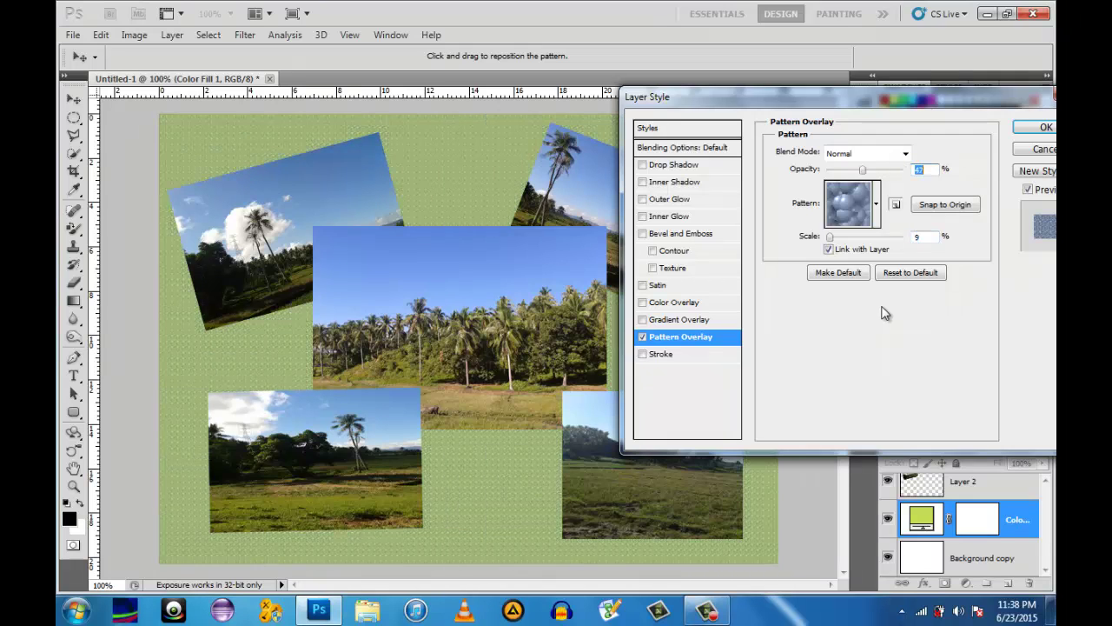
{"action": "key", "text": "Down"}
{"action": "key", "text": "Down"}
{"action": "key", "text": "Down"}
{"action": "key", "text": "Down"}
{"action": "key", "text": "Down"}
{"action": "key", "text": "Return"}
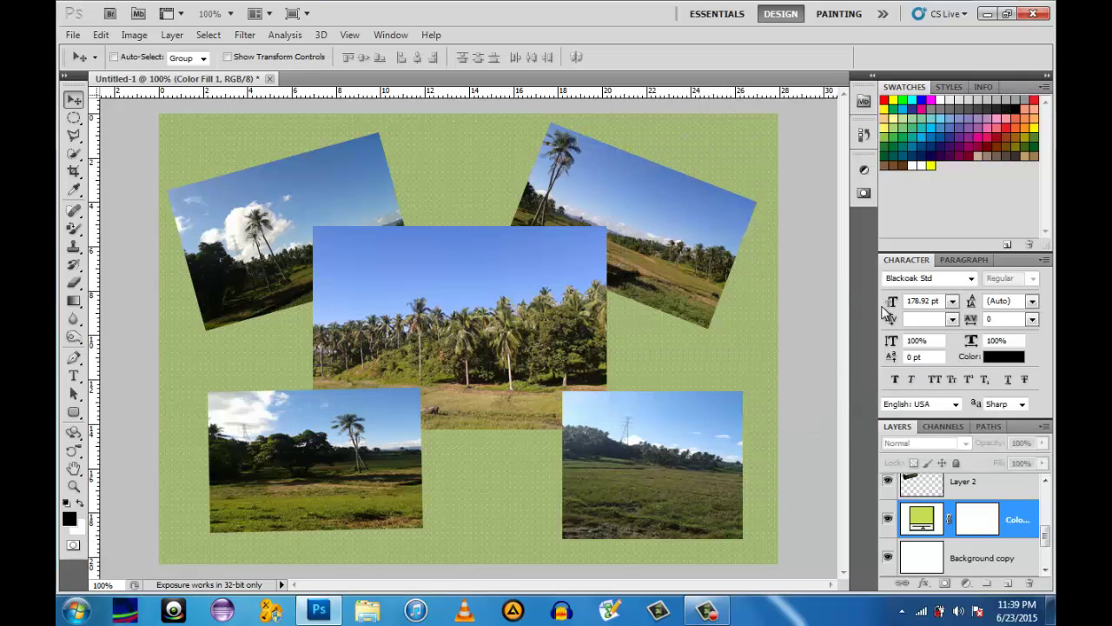